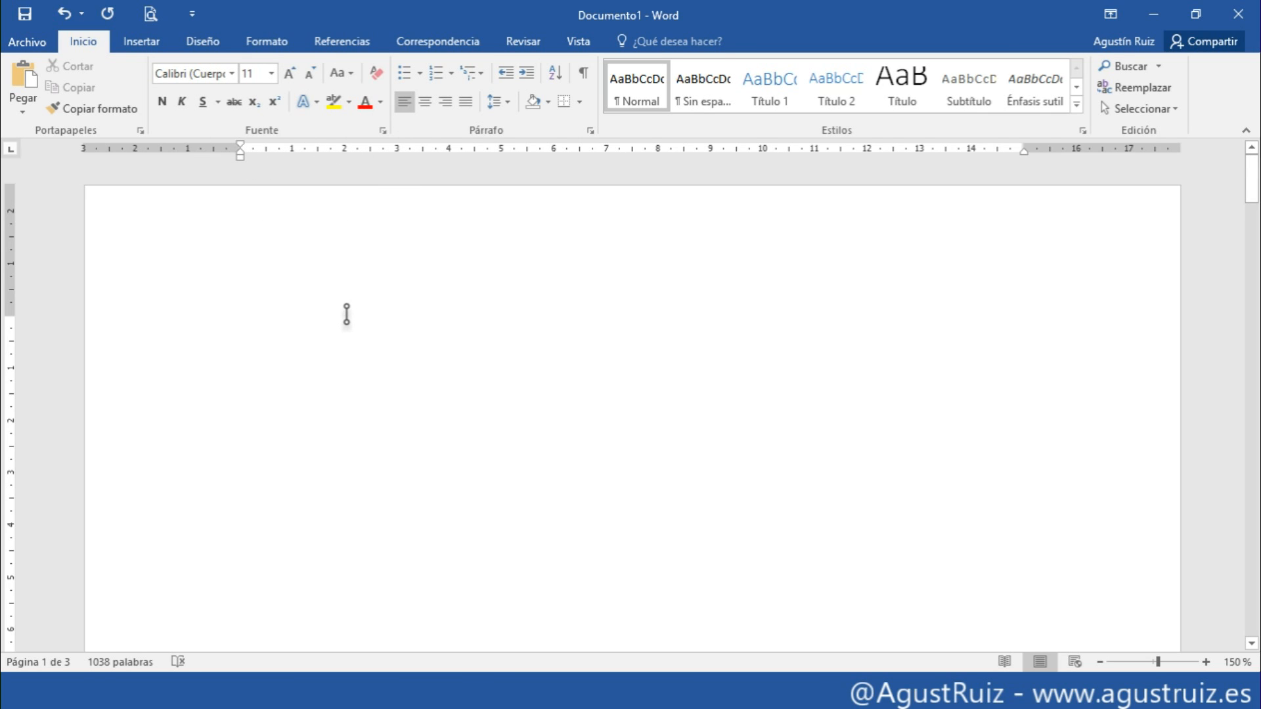
# - Write "Texto de ejemplo" on the first line and set its font to Century Gothic
pyautogui.write('Texto de ejemplo')
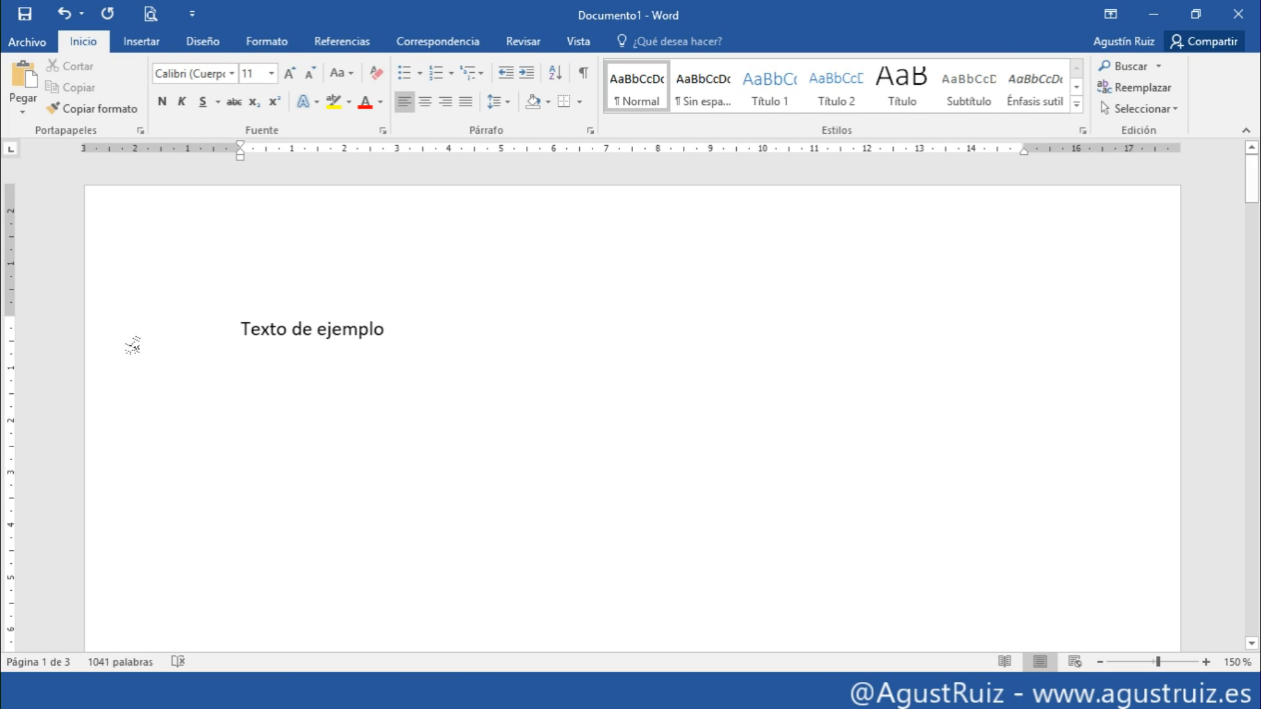
pyautogui.click(126, 340)
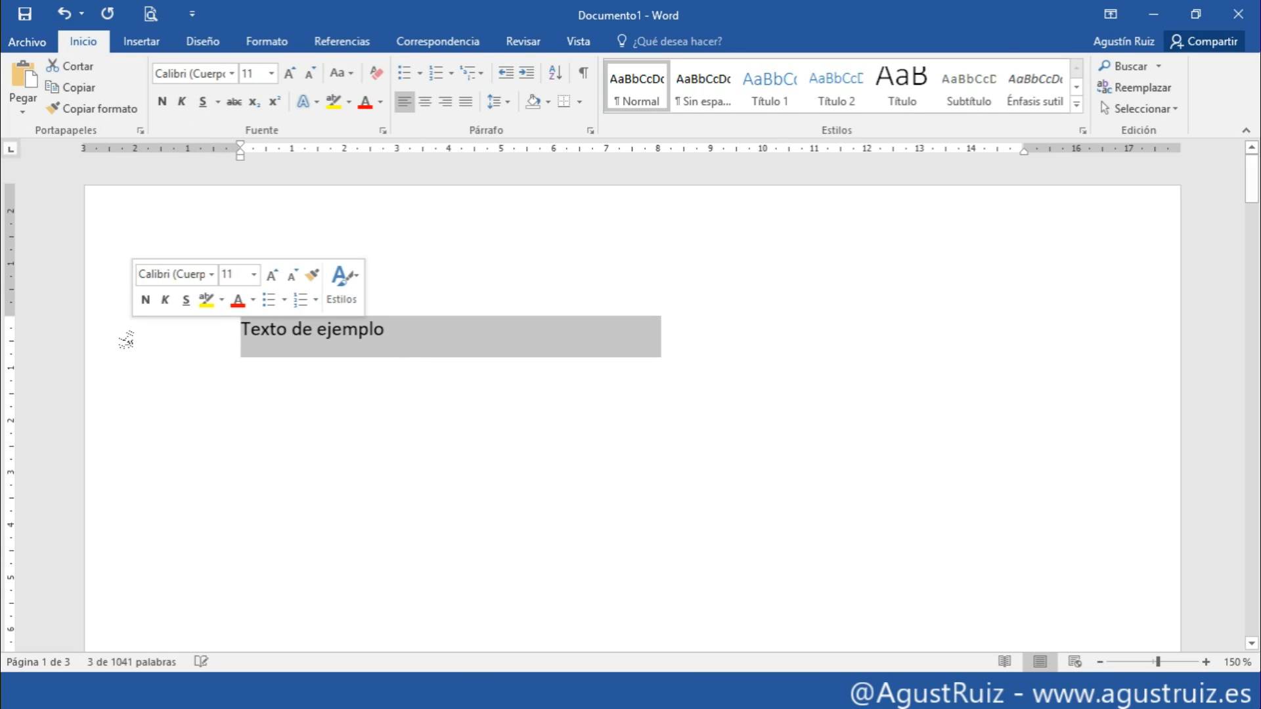
pyautogui.click(392, 332)
pyautogui.moveTo(392, 332); pyautogui.dragTo(233, 333)
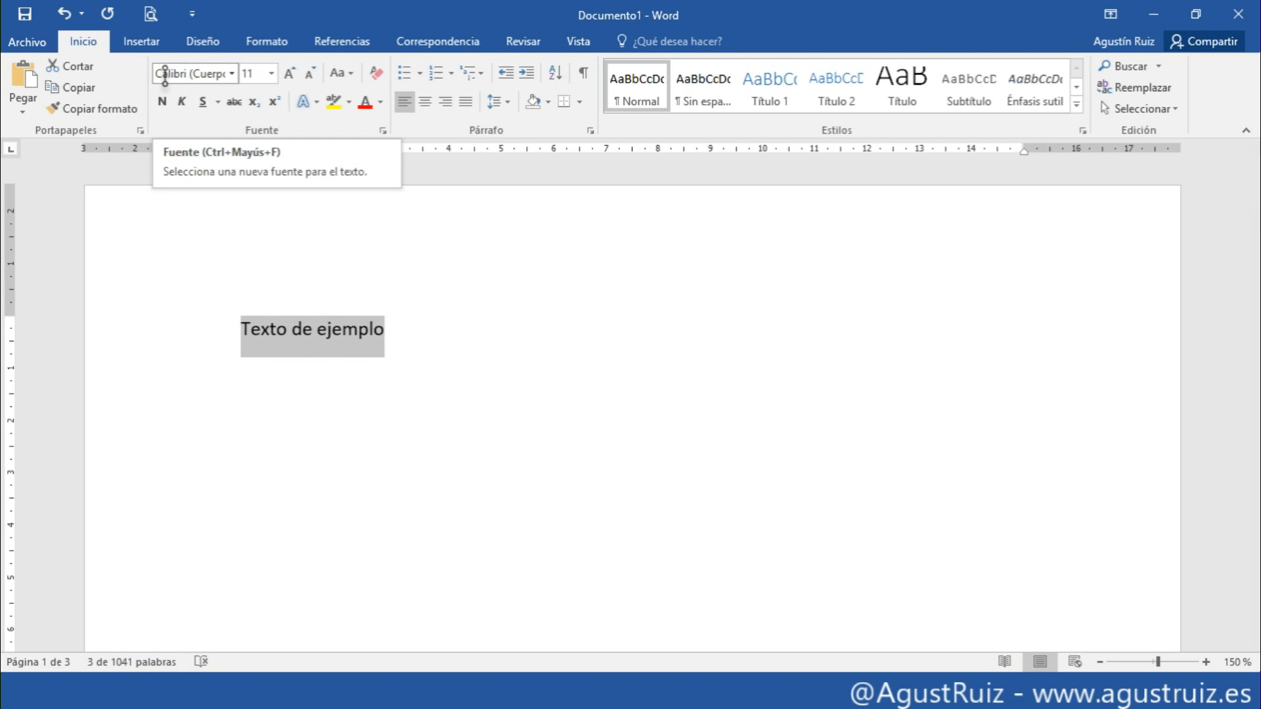
pyautogui.click(233, 73)
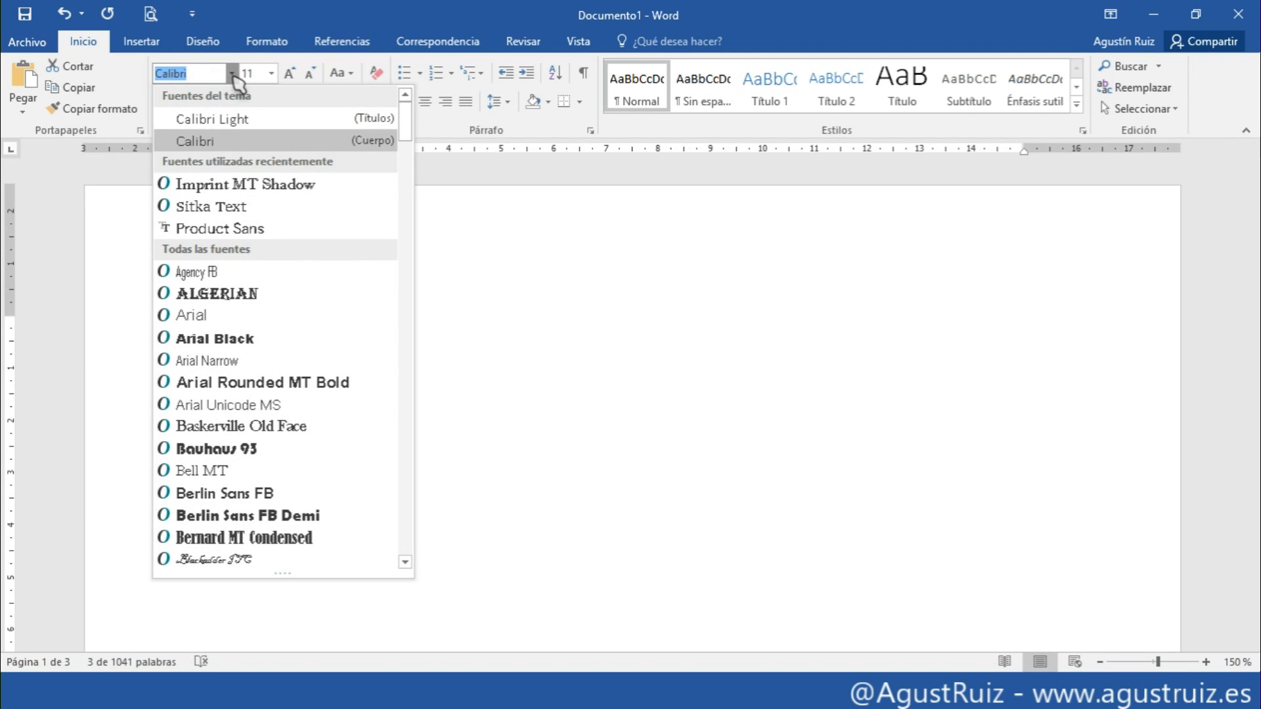
pyautogui.scroll(-2, 308, 265)
pyautogui.scroll(-7, 308, 265)
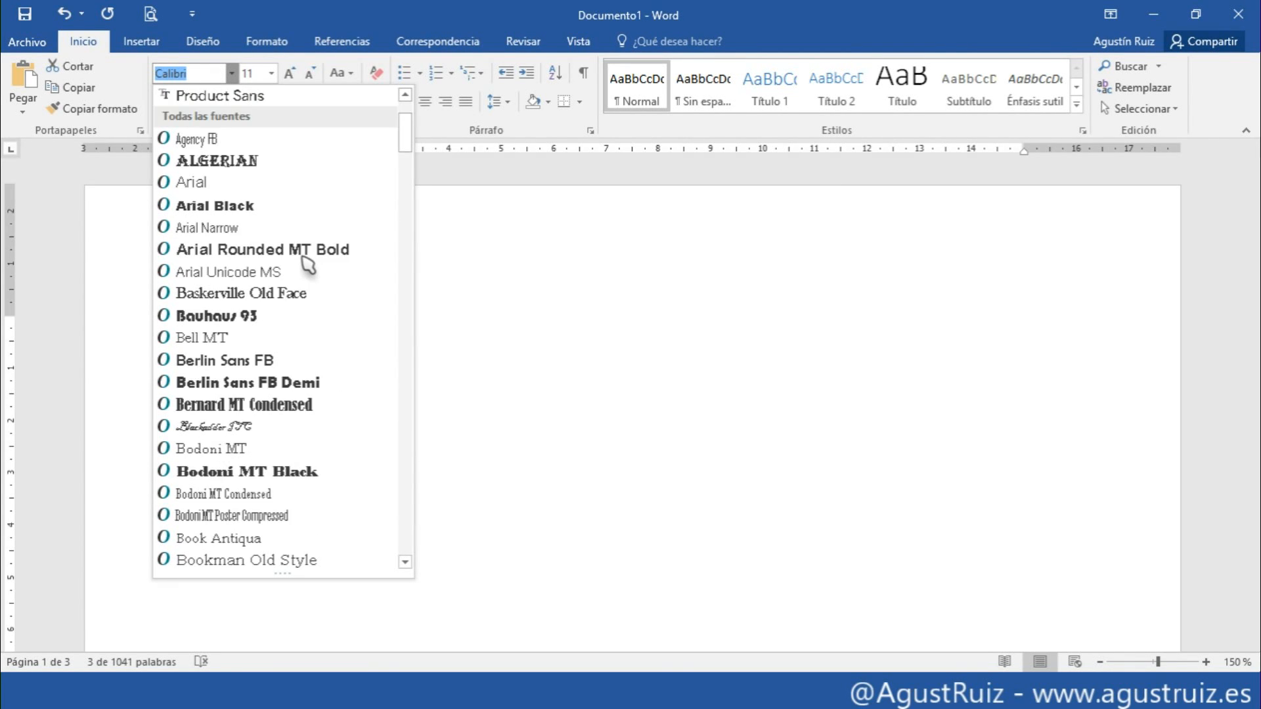
pyautogui.scroll(-1, 308, 265)
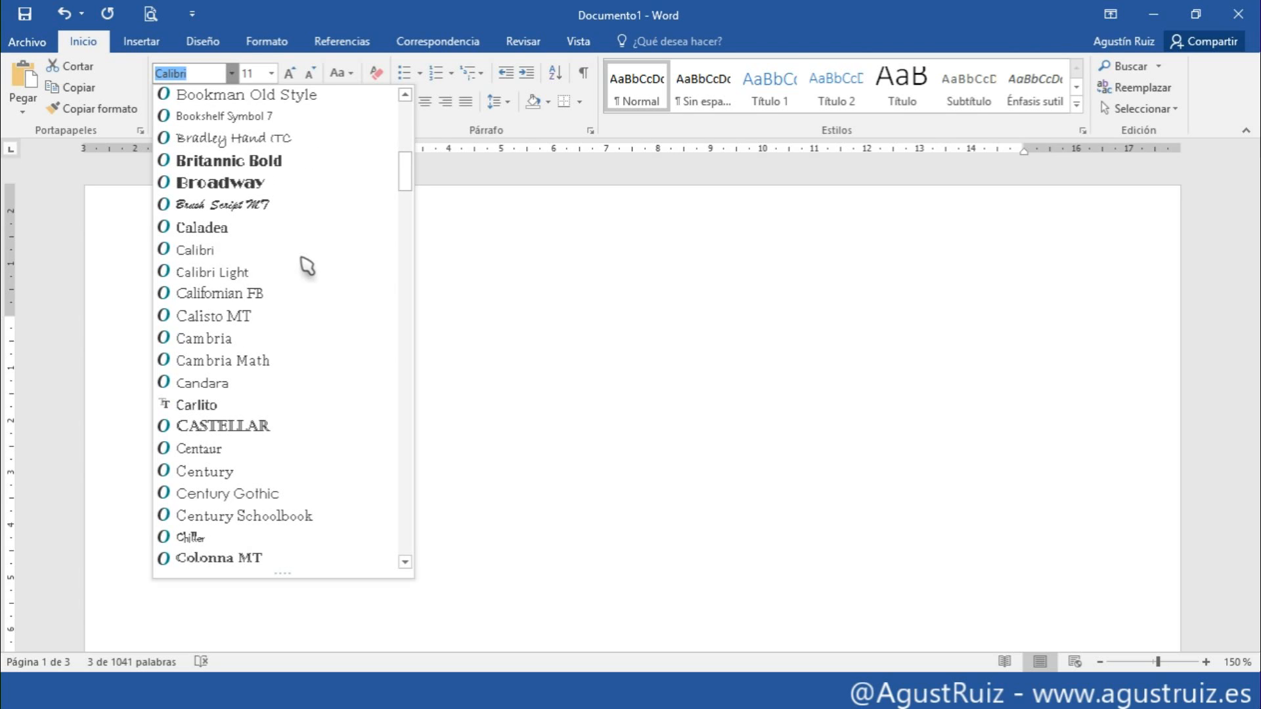
pyautogui.scroll(-4, 231, 327)
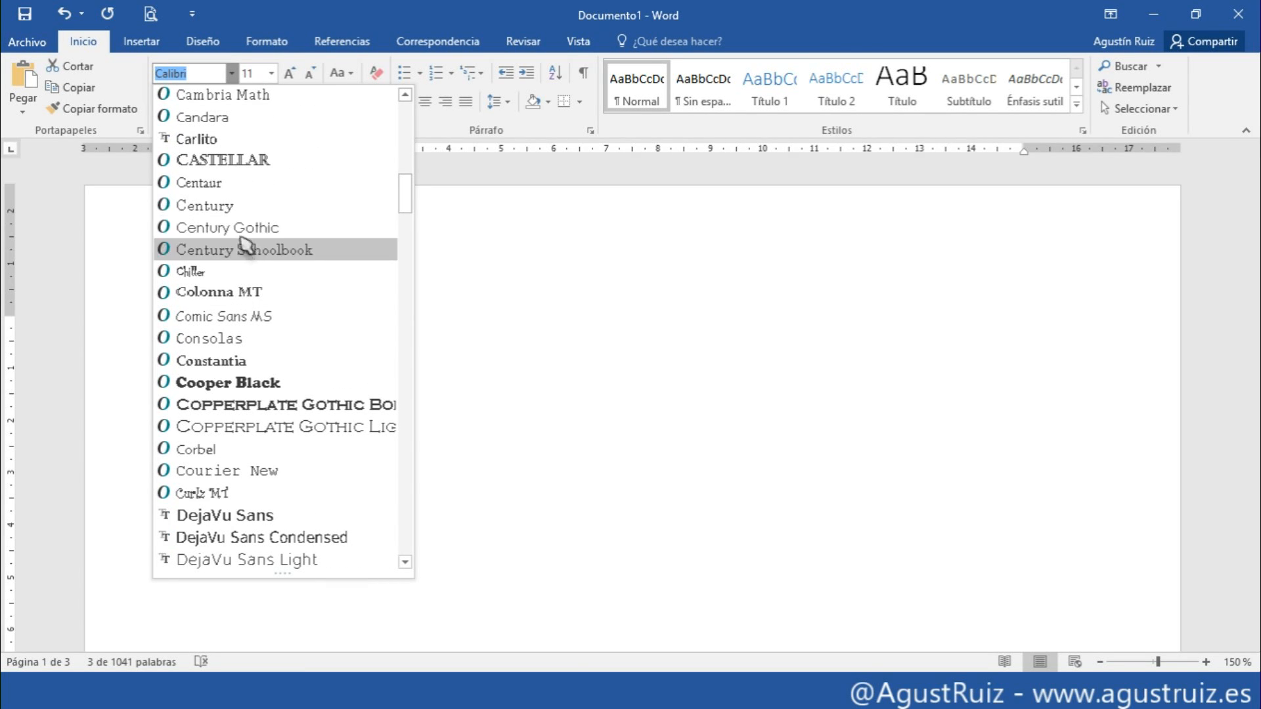
pyautogui.click(276, 231)
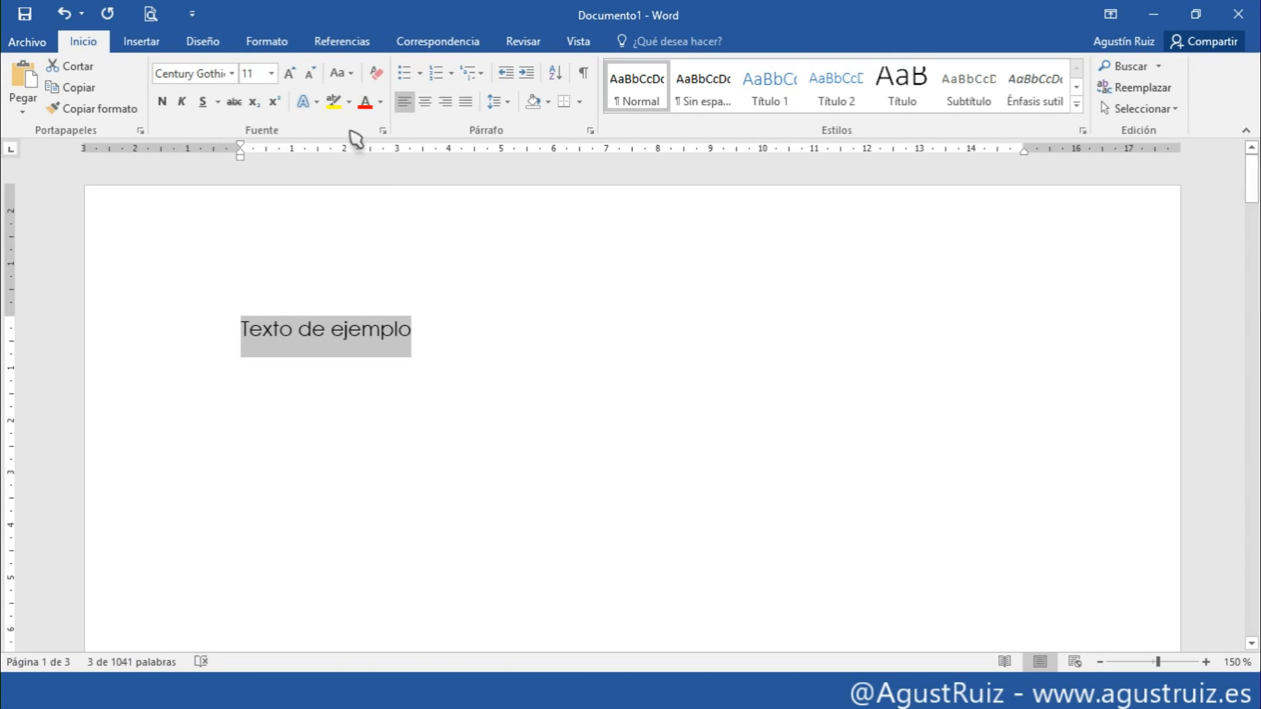
# - Try centering the sample text and moving it down with blank lines, and restore its left-aligned position on the first line
pyautogui.click(427, 103)
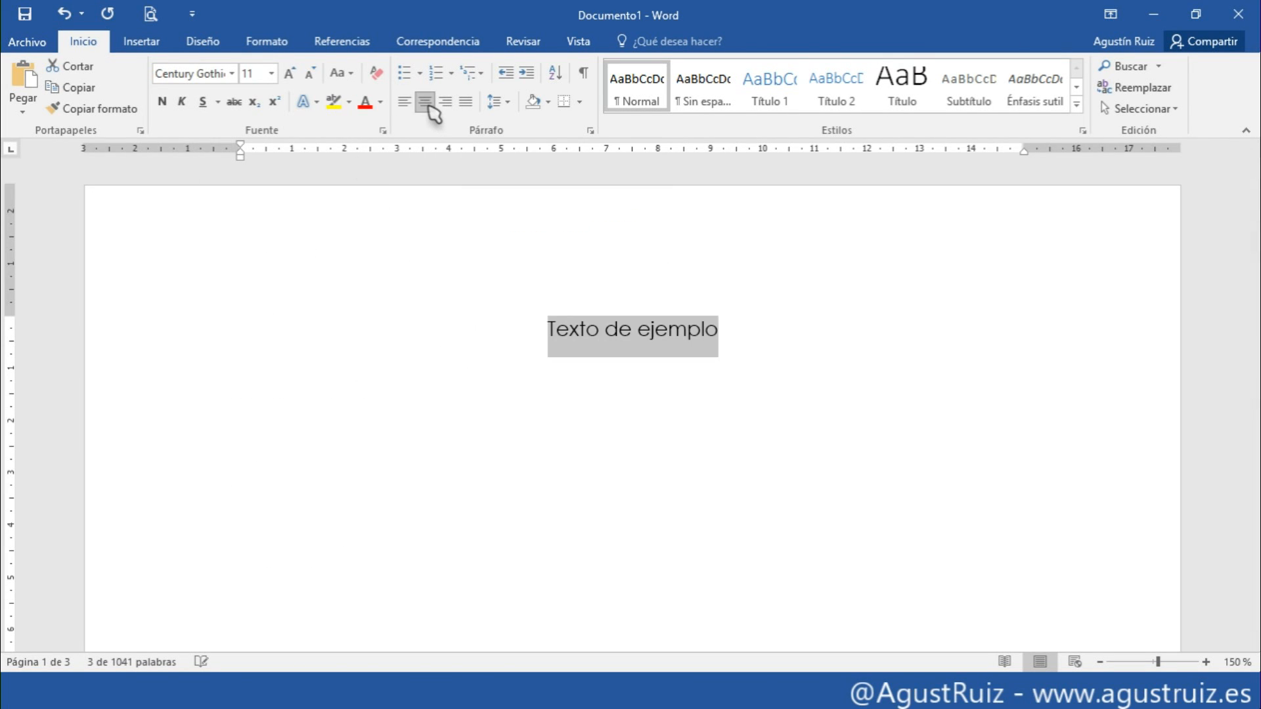
pyautogui.click(548, 331)
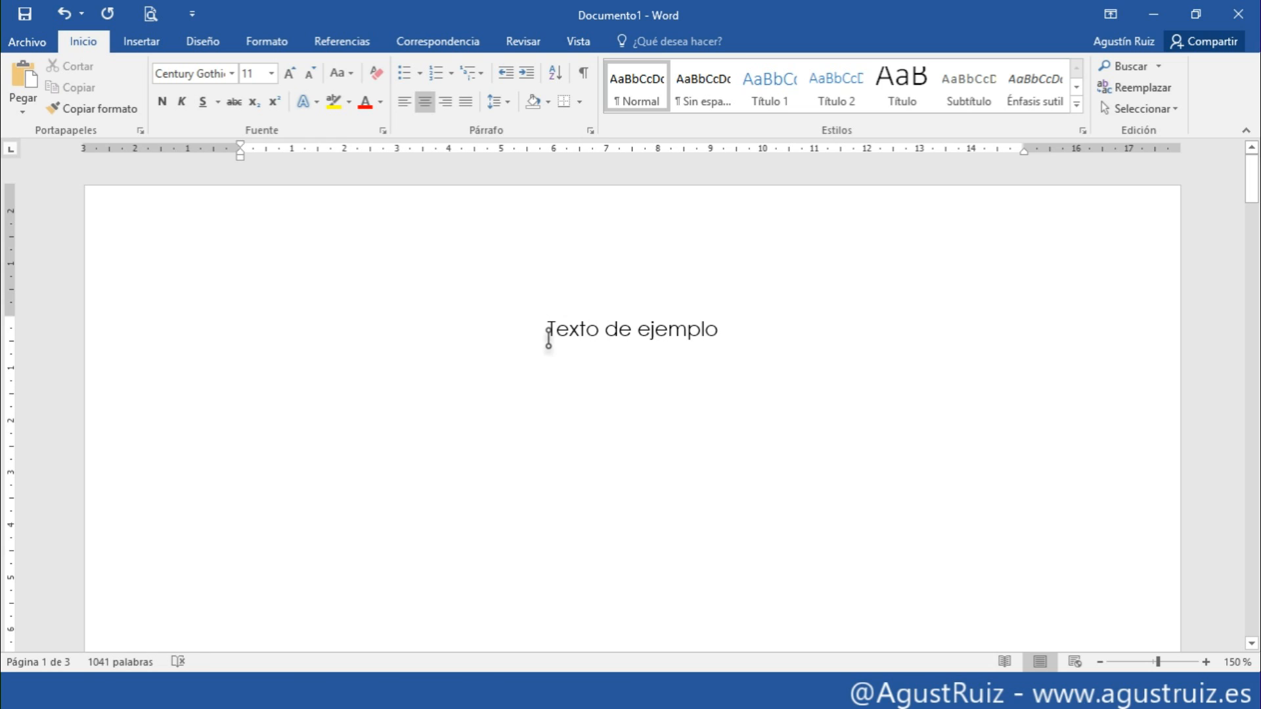
pyautogui.press('Return')
pyautogui.press('Return')
pyautogui.press('Return')
pyautogui.press('BackSpace')
pyautogui.press('BackSpace')
pyautogui.press('BackSpace')
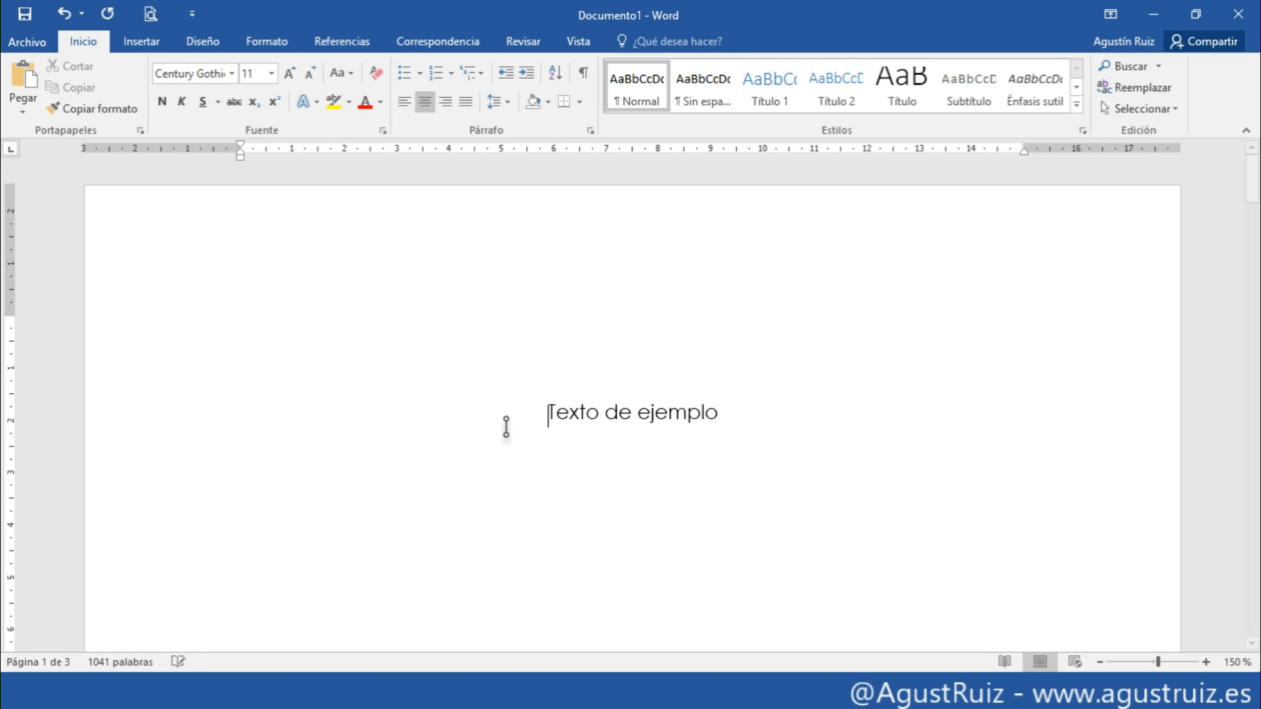
pyautogui.hotkey('ctrl', 'q')
# - Set the font size of the "Texto de ejemplo" line to the custom value 30
pyautogui.click(191, 341)
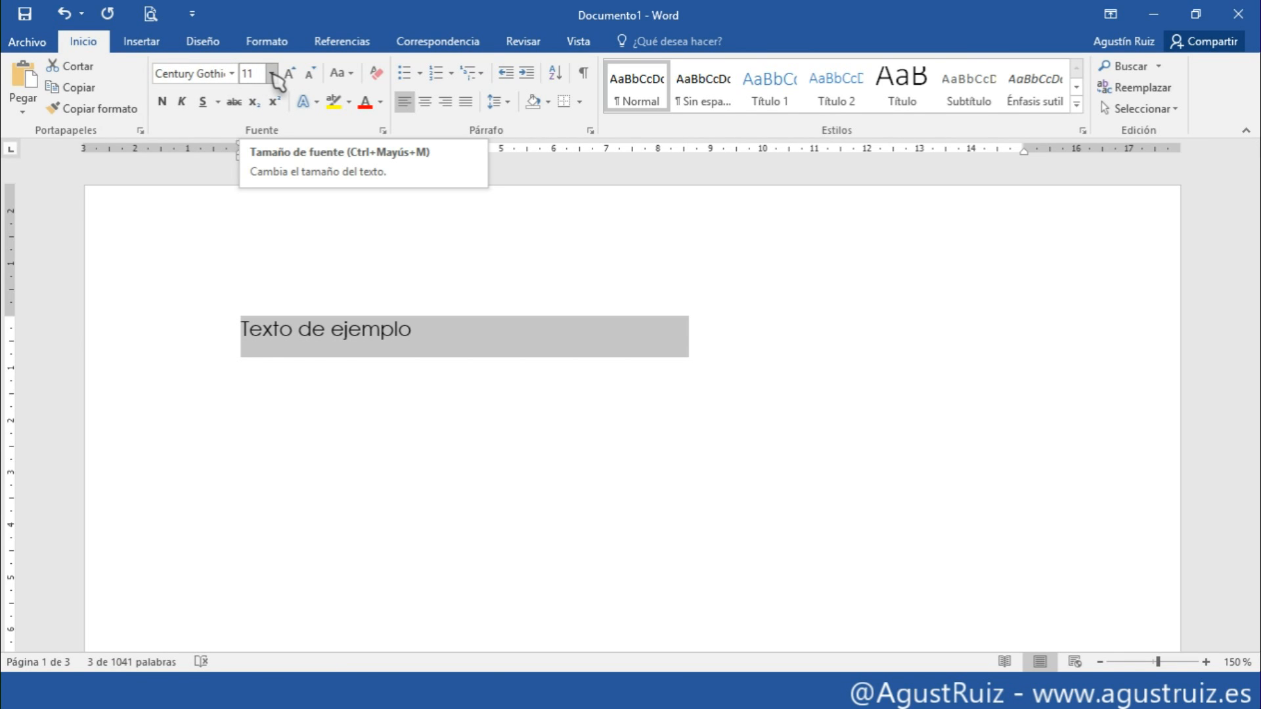
pyautogui.click(272, 74)
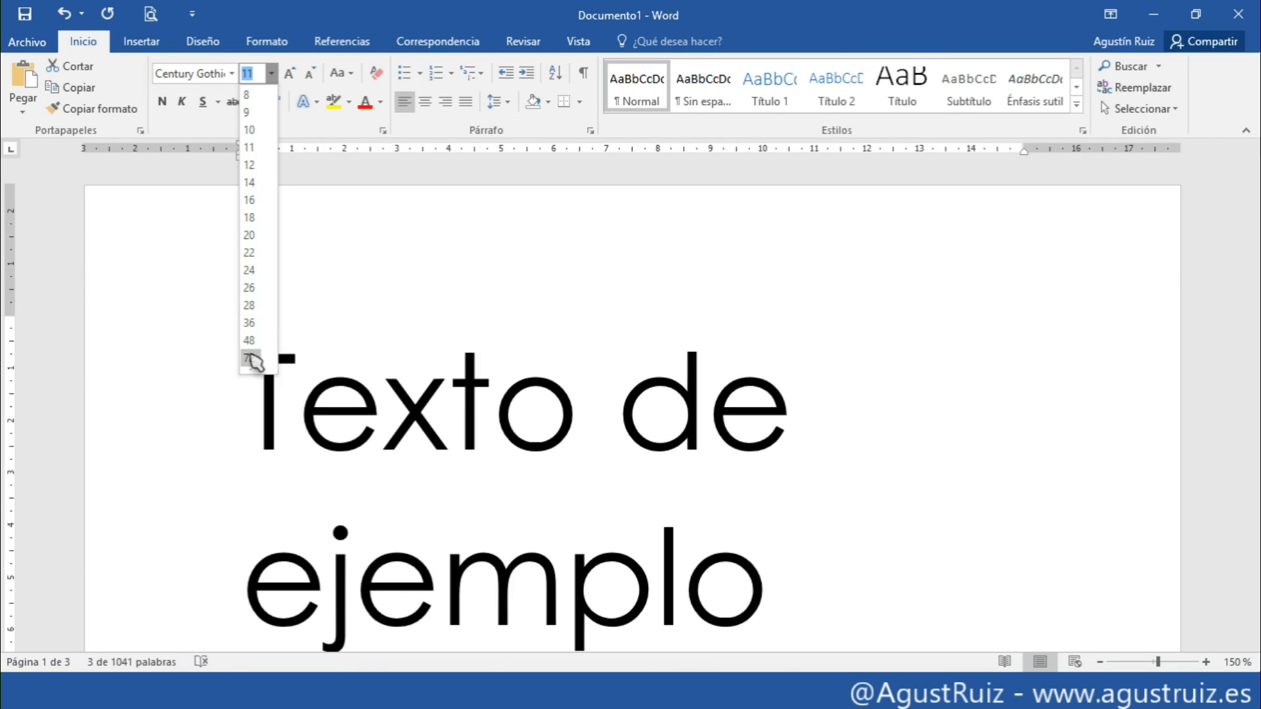
pyautogui.click(255, 218)
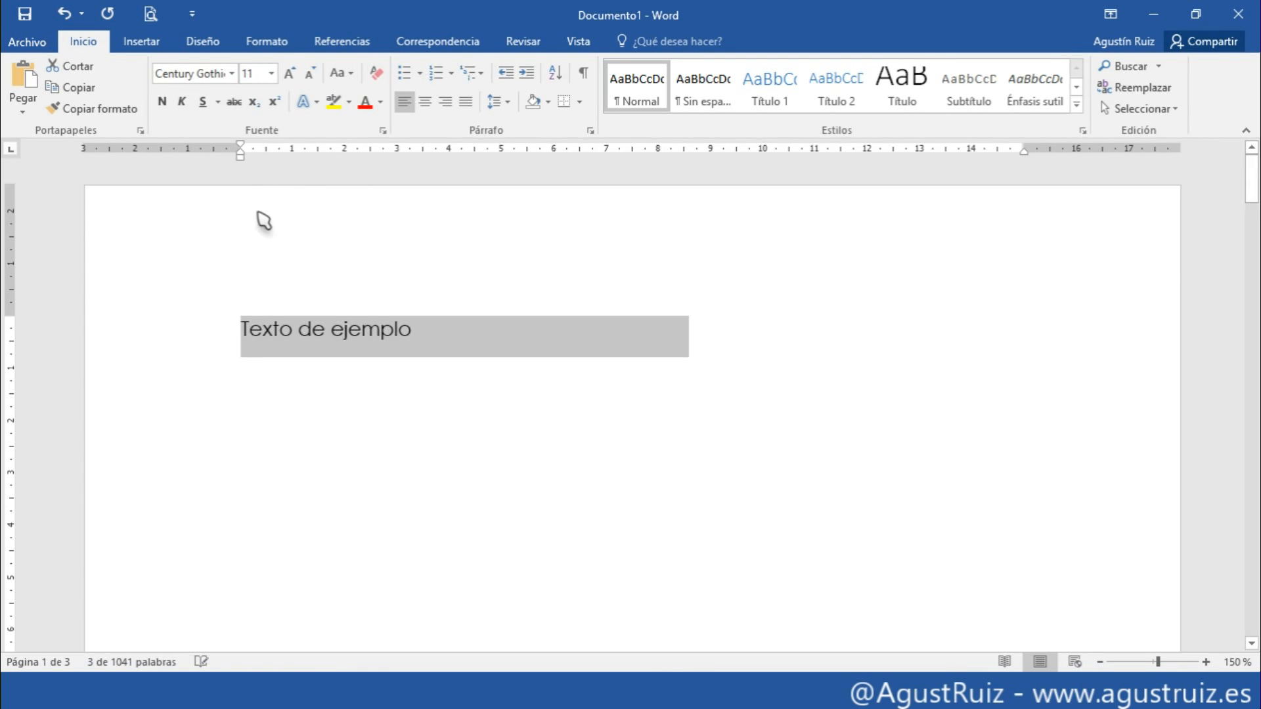
pyautogui.click(249, 71)
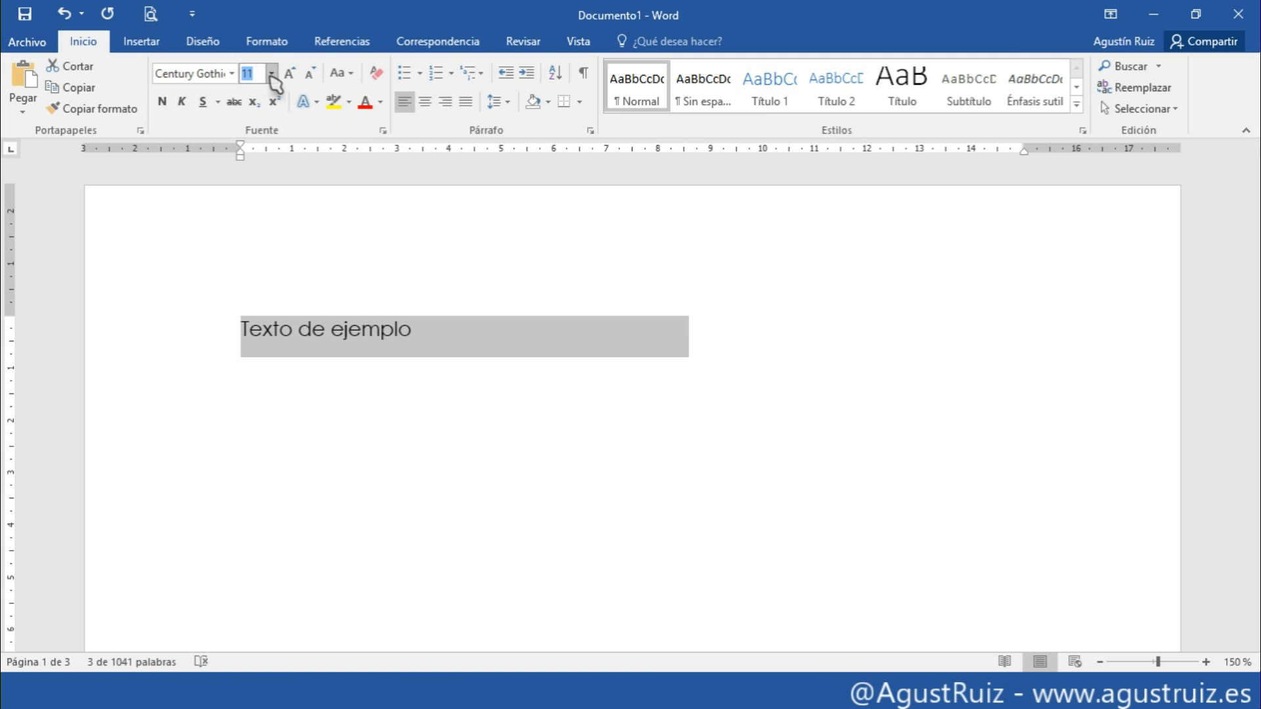
pyautogui.click(271, 74)
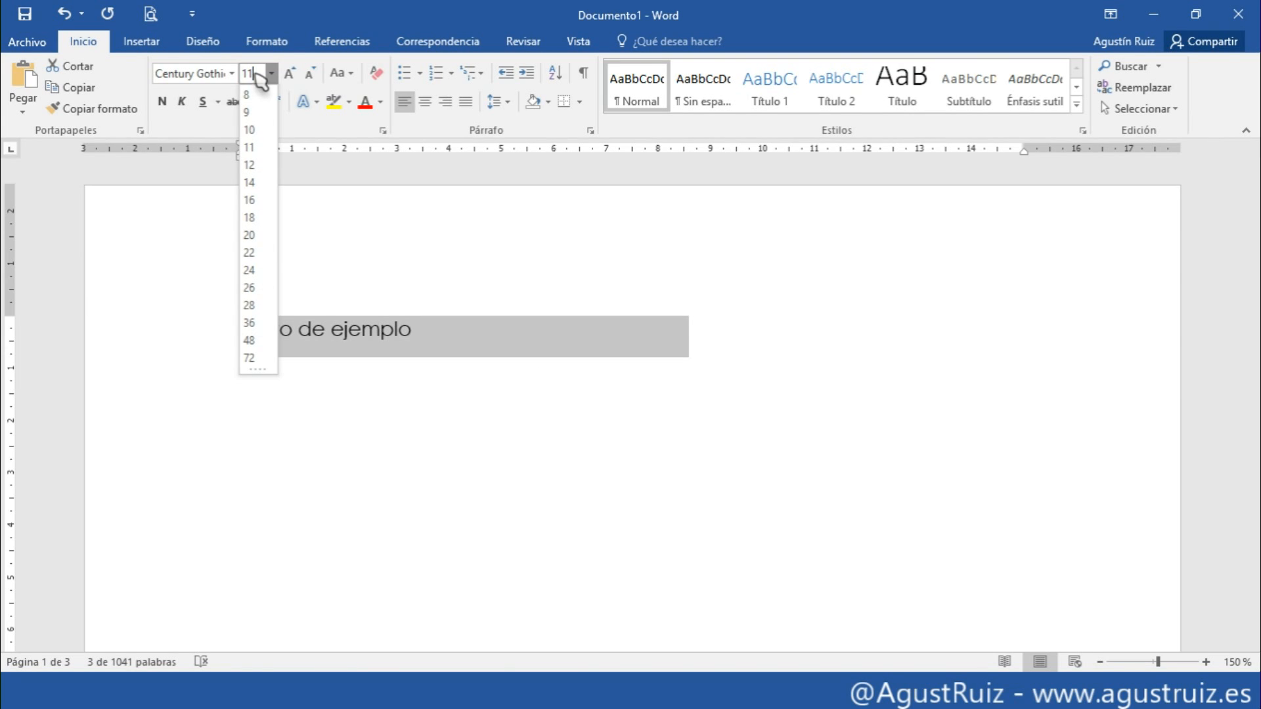
pyautogui.press('BackSpace')
pyautogui.write('30')
pyautogui.press('Return')
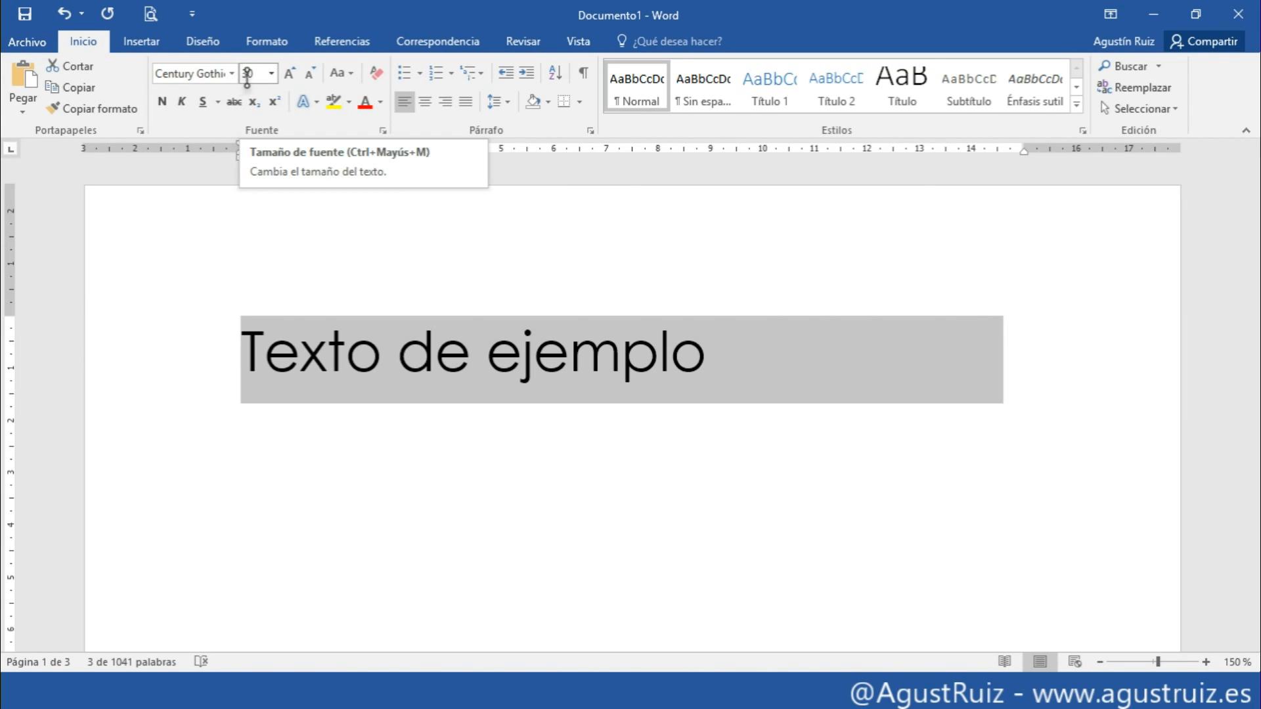
# - Enlarge the selected text stepwise to size 72 and shrink it stepwise back down to 28
pyautogui.click(291, 74)
pyautogui.click(290, 74)
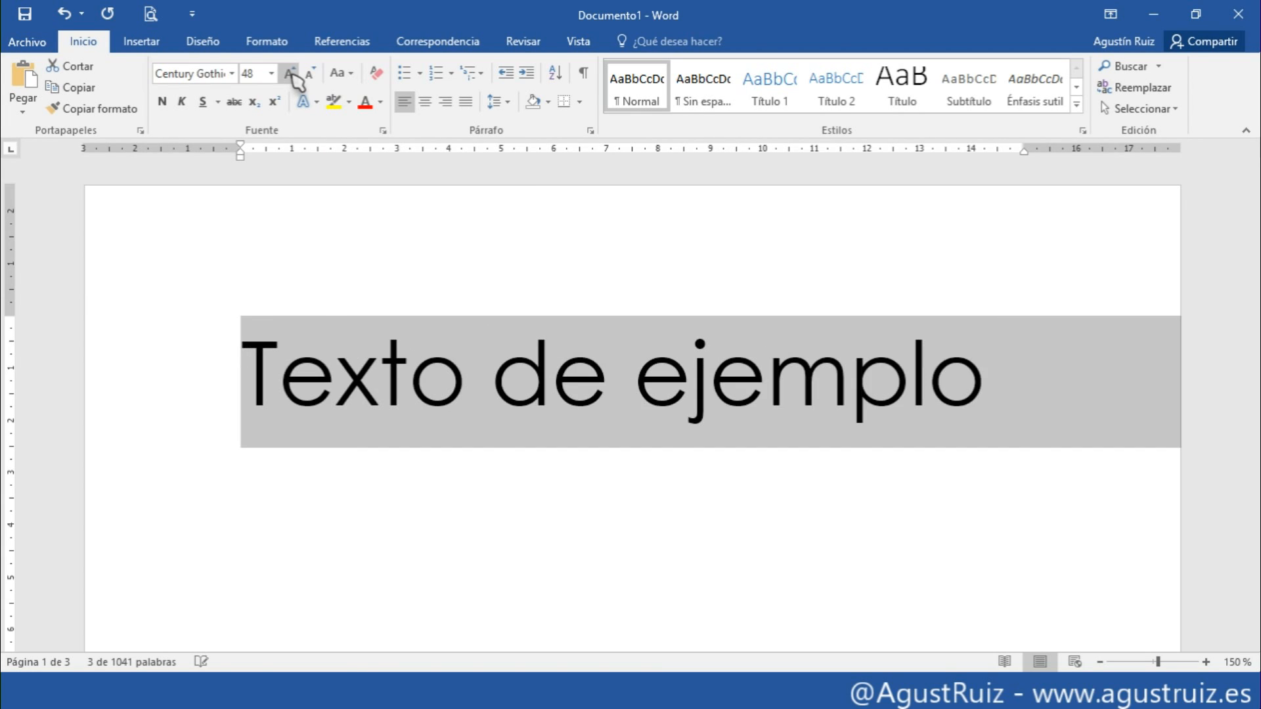
pyautogui.click(291, 74)
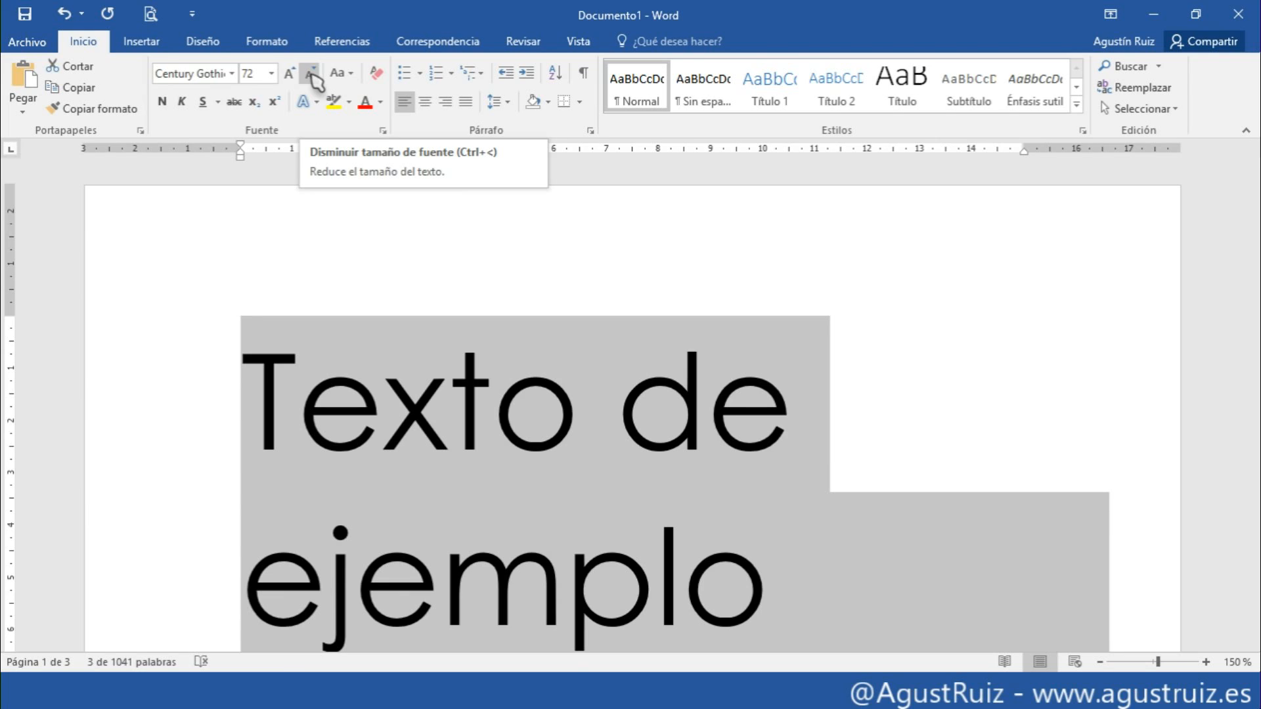
pyautogui.click(311, 74)
pyautogui.click(311, 74)
pyautogui.click(311, 74)
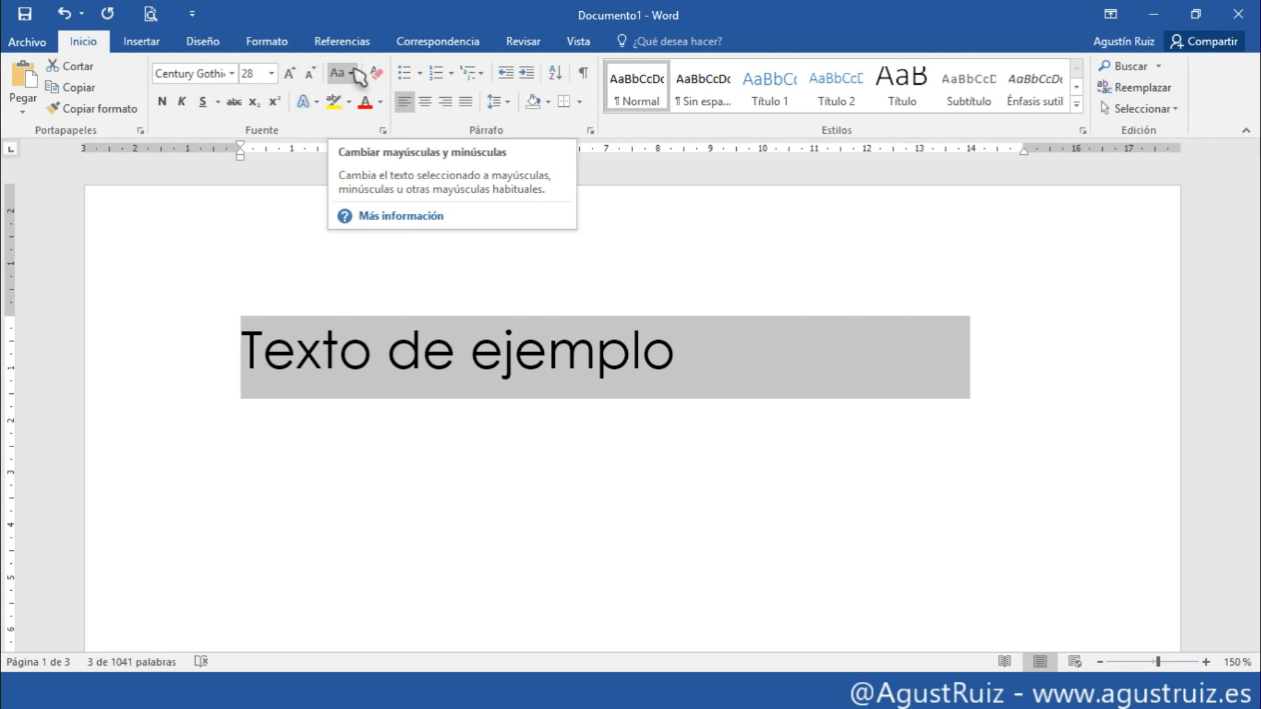
# - Extend the line with two more sentences so it reads "Texto de ejemplo. Texto. Ejemplo"
pyautogui.click(356, 74)
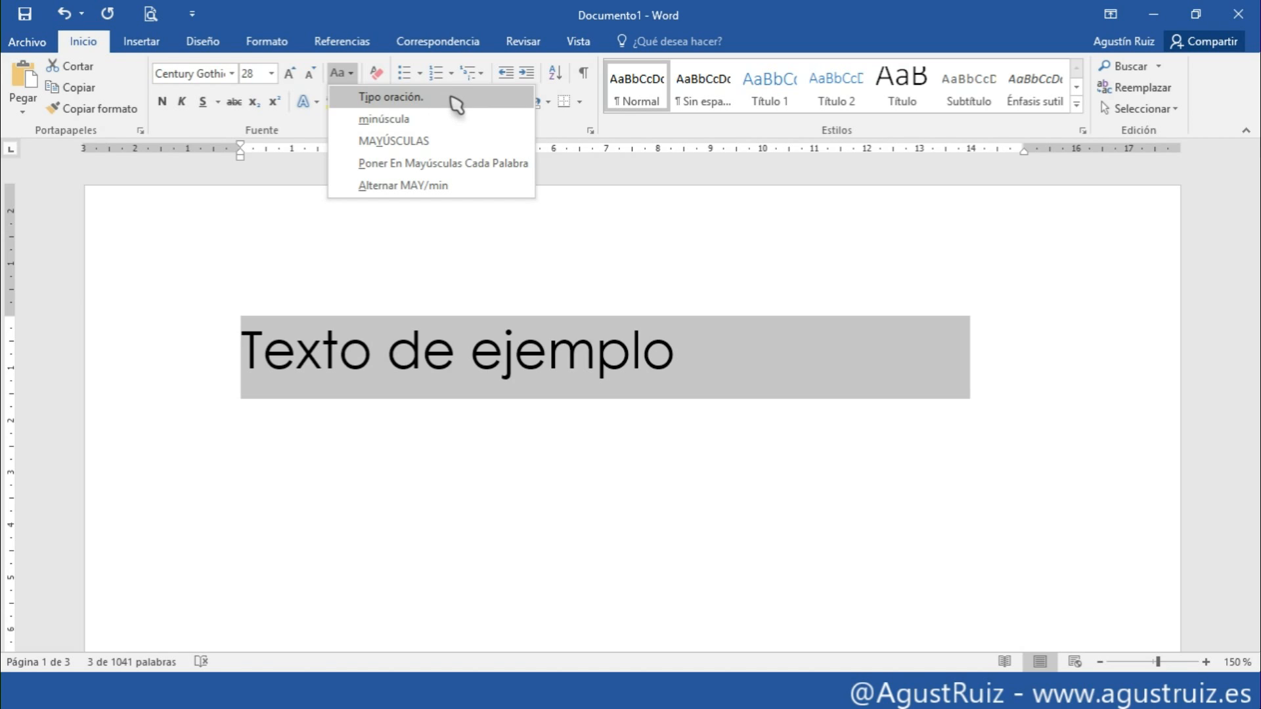
pyautogui.click(683, 358)
pyautogui.click(663, 354)
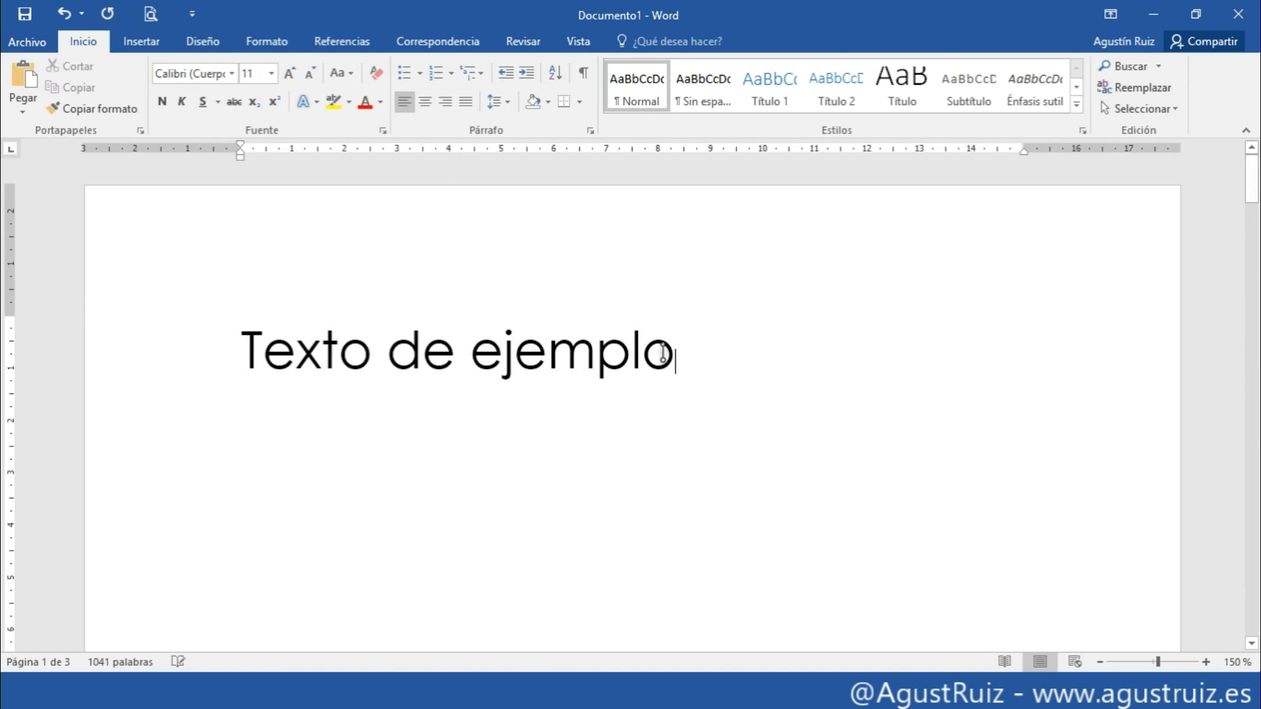
pyautogui.press('BackSpace')
pyautogui.write('o. Tes')
pyautogui.press('BackSpace')
pyautogui.press('BackSpace')
pyautogui.press('BackSpace')
pyautogui.write('texto. Ejemp')
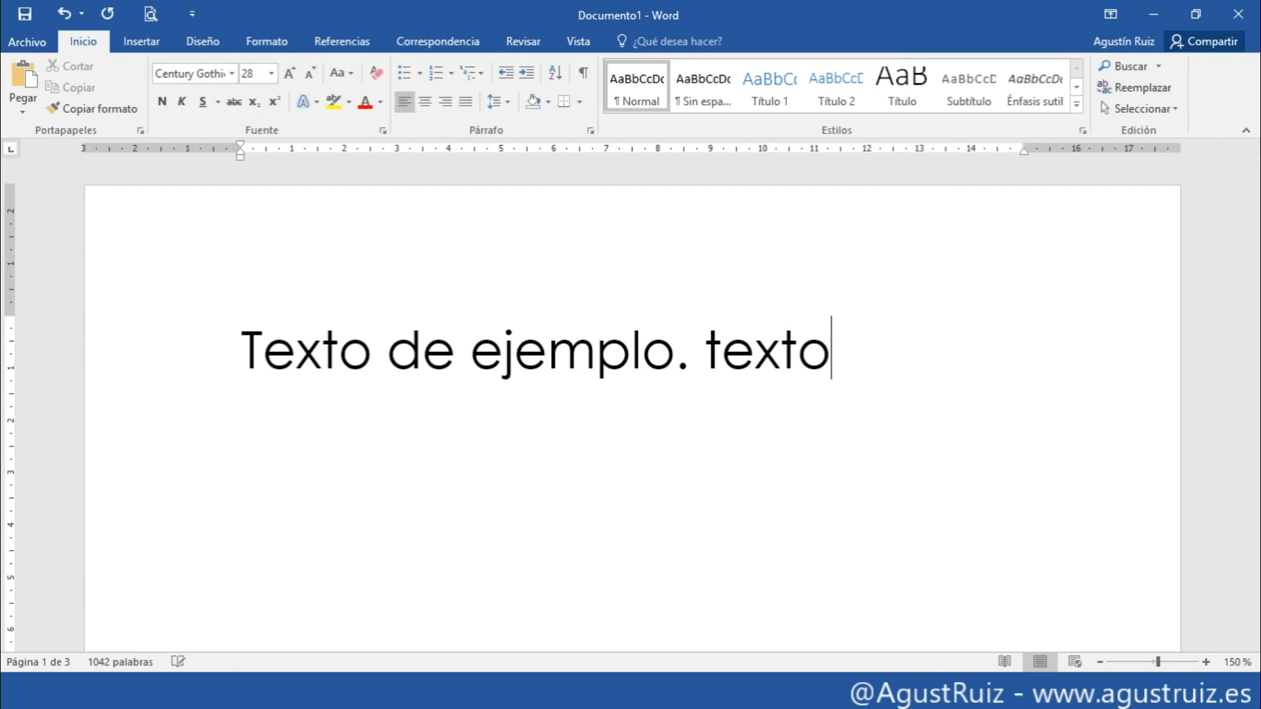
pyautogui.write('lo')
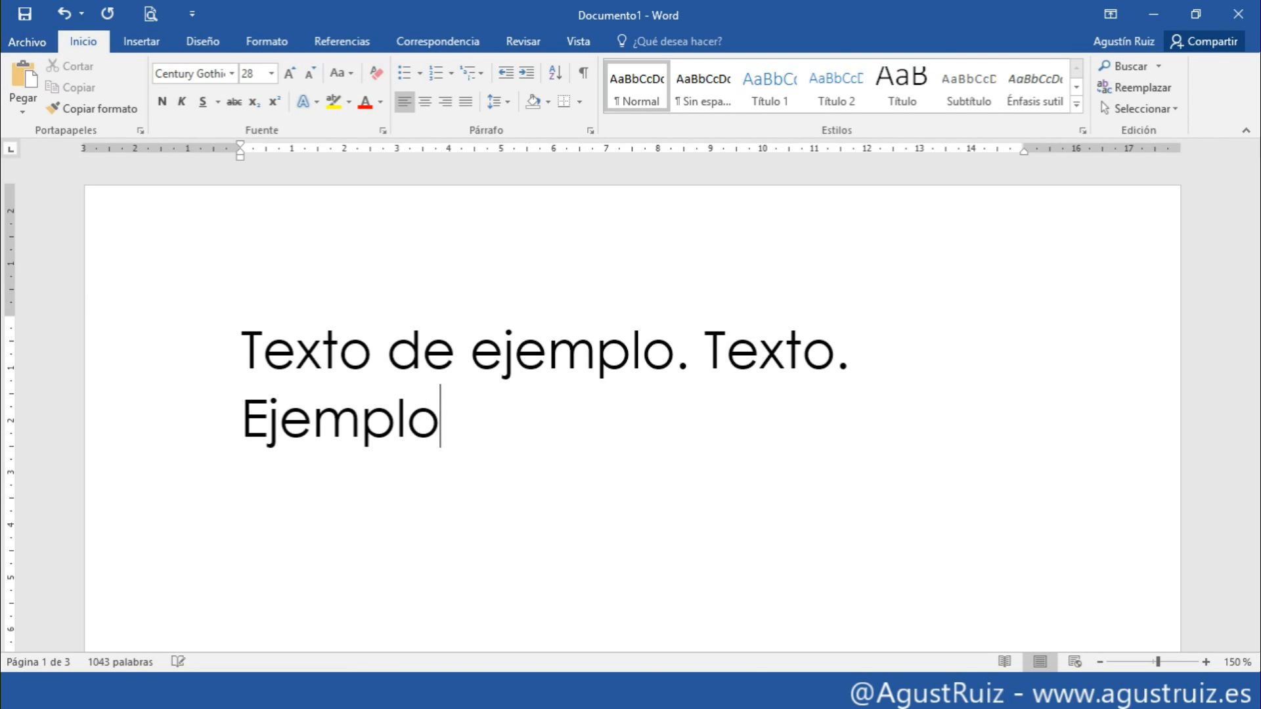
# - Convert the whole sample text to lowercase with the minúscula option
pyautogui.moveTo(164, 369); pyautogui.dragTo(206, 436)
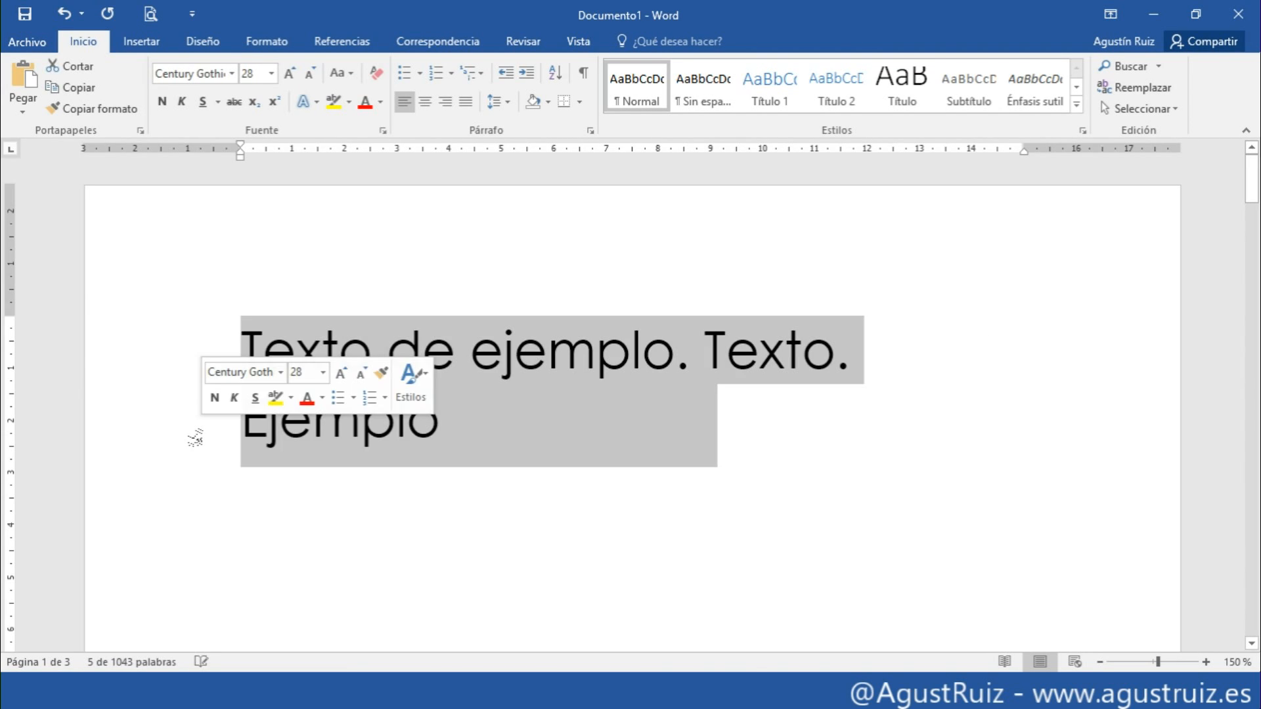
pyautogui.click(339, 74)
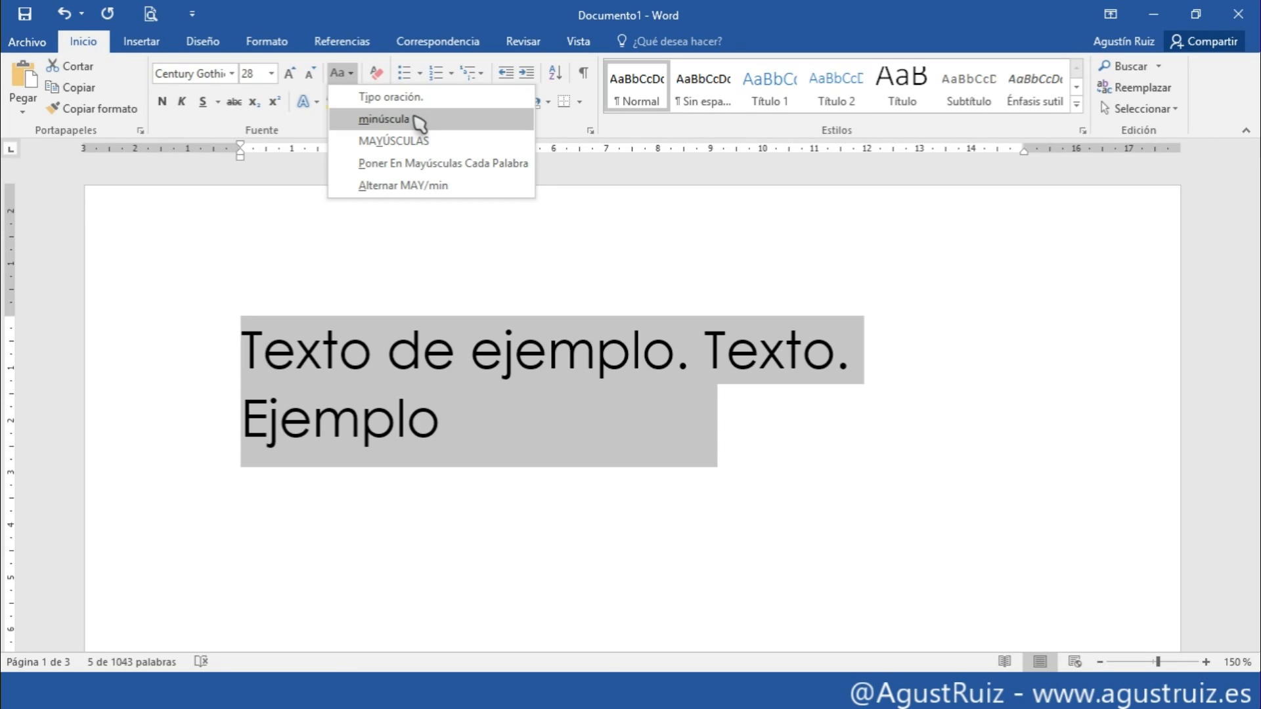
pyautogui.click(384, 116)
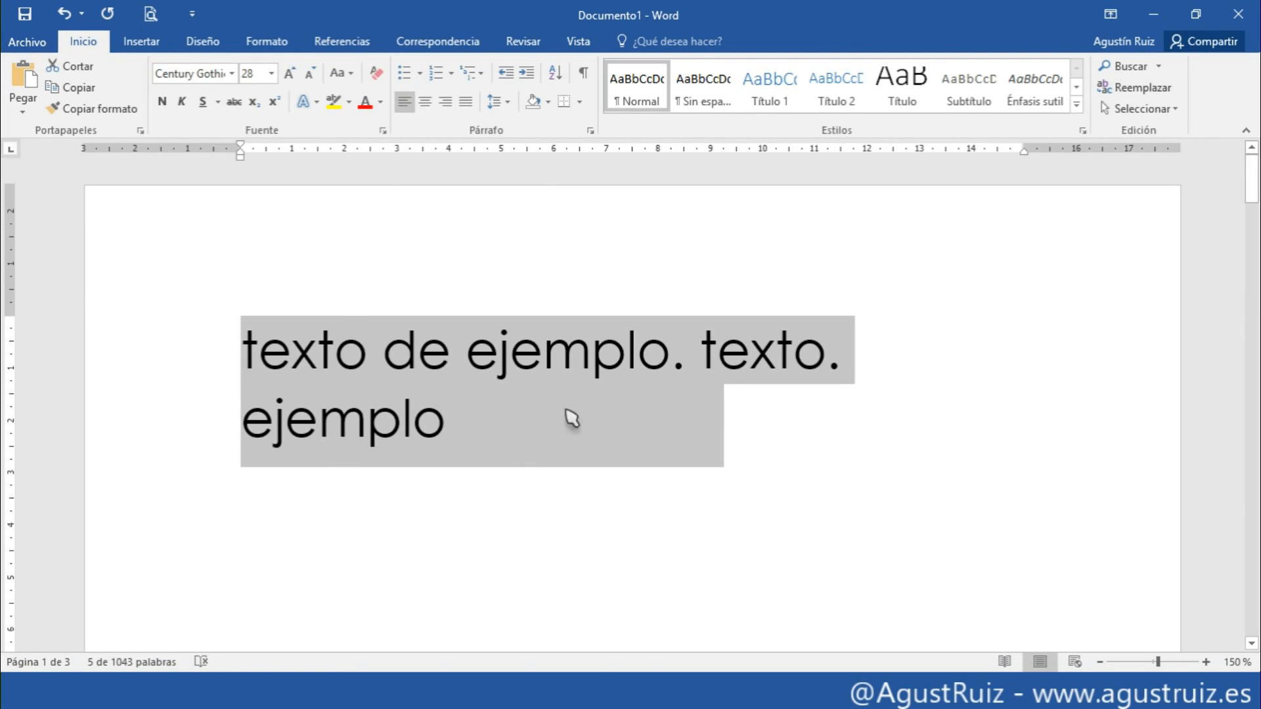
# - Apply sentence case (Tipo oración) to the whole text and check the capital letters that start the sentences
pyautogui.click(346, 75)
pyautogui.click(351, 94)
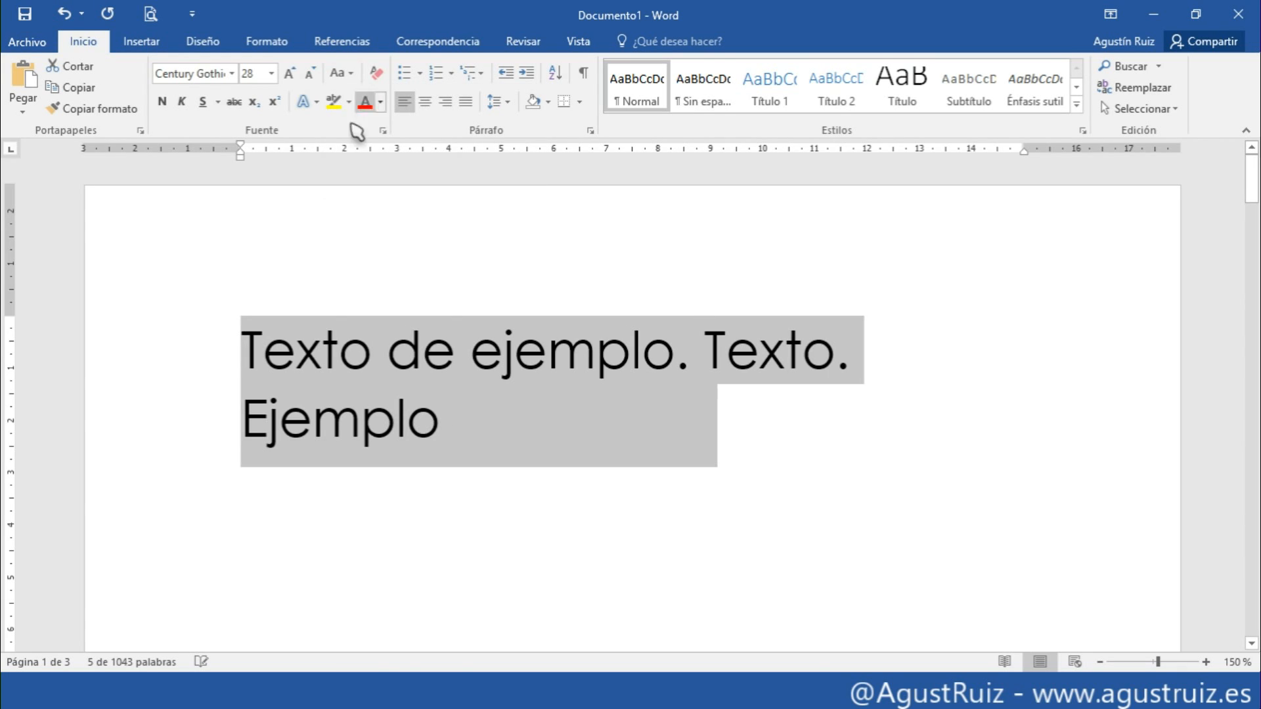
pyautogui.click(257, 358)
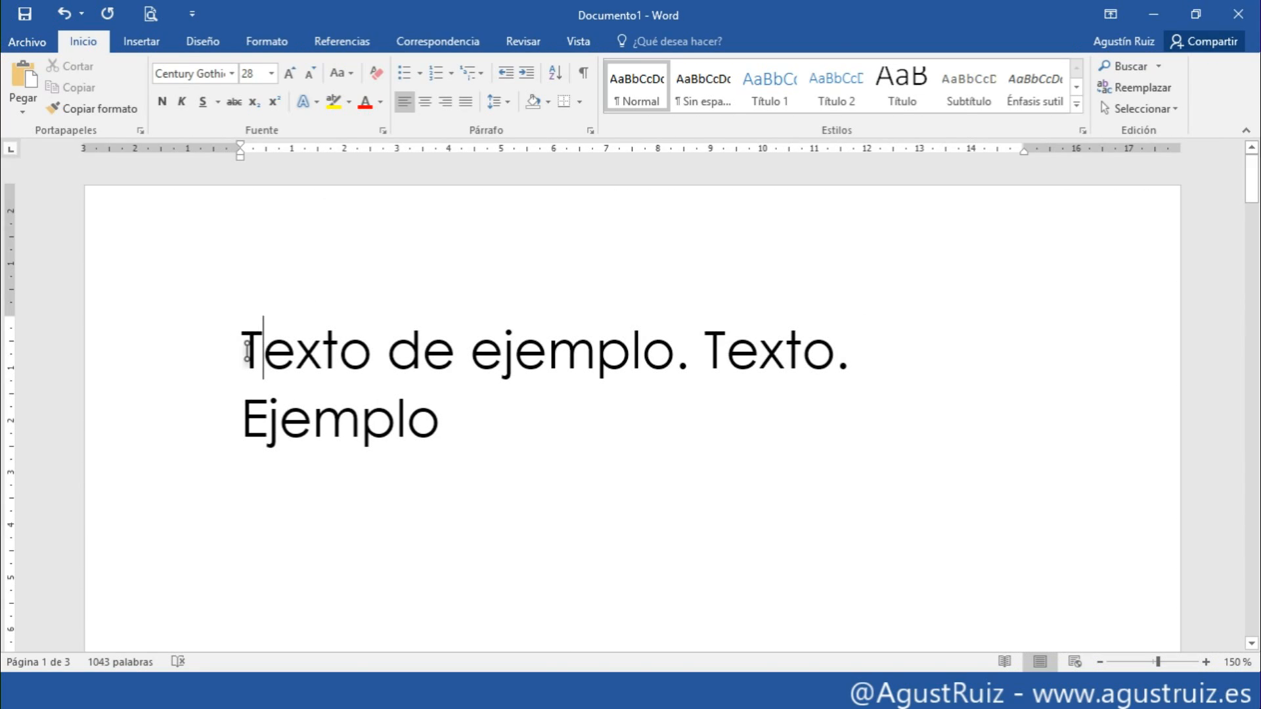
pyautogui.moveTo(247, 348); pyautogui.dragTo(240, 348)
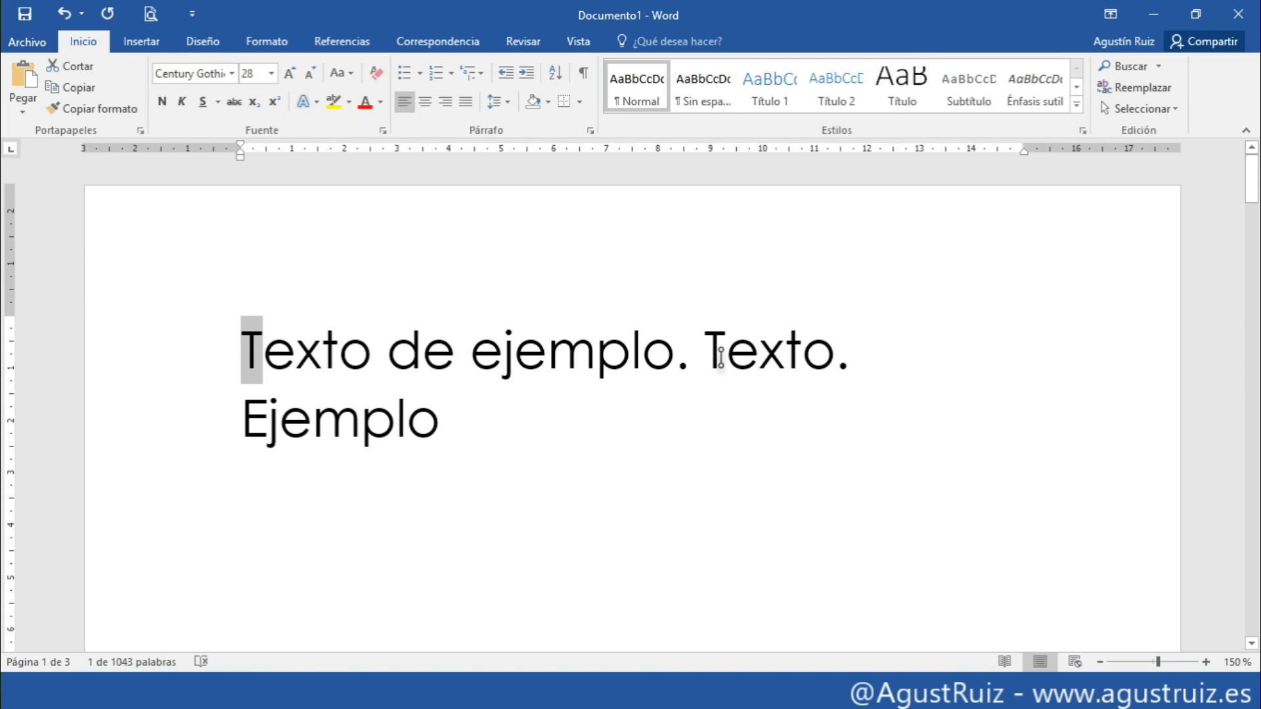
pyautogui.moveTo(720, 357); pyautogui.dragTo(705, 356)
pyautogui.click(677, 357)
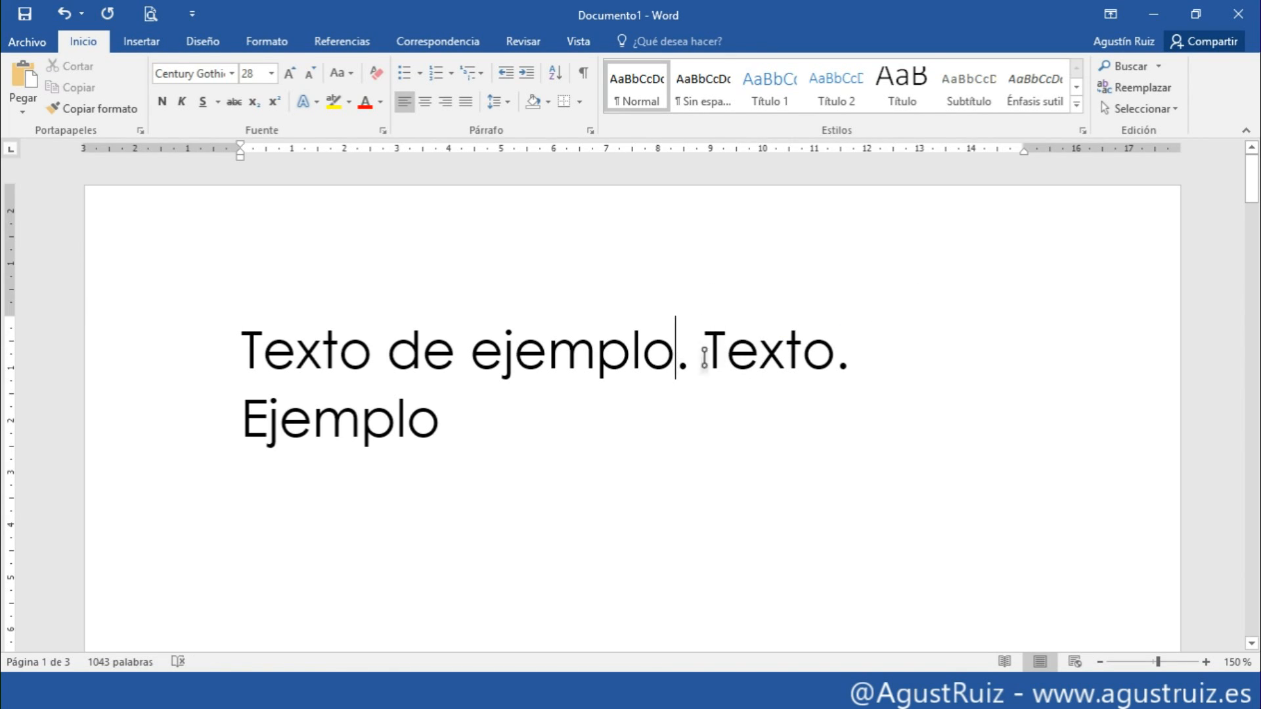
# - Invert the case of the whole sample text with Alternar MAY/min and examine its first letter
pyautogui.moveTo(491, 418); pyautogui.dragTo(179, 339)
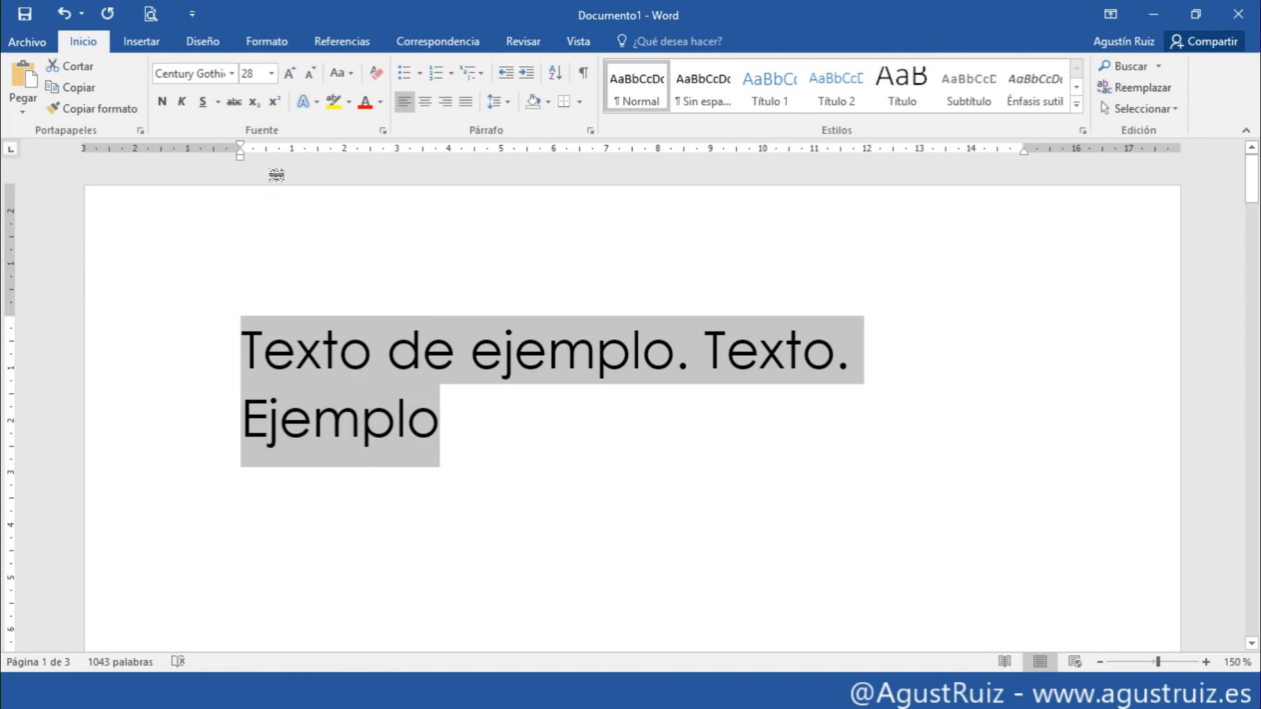
pyautogui.click(341, 73)
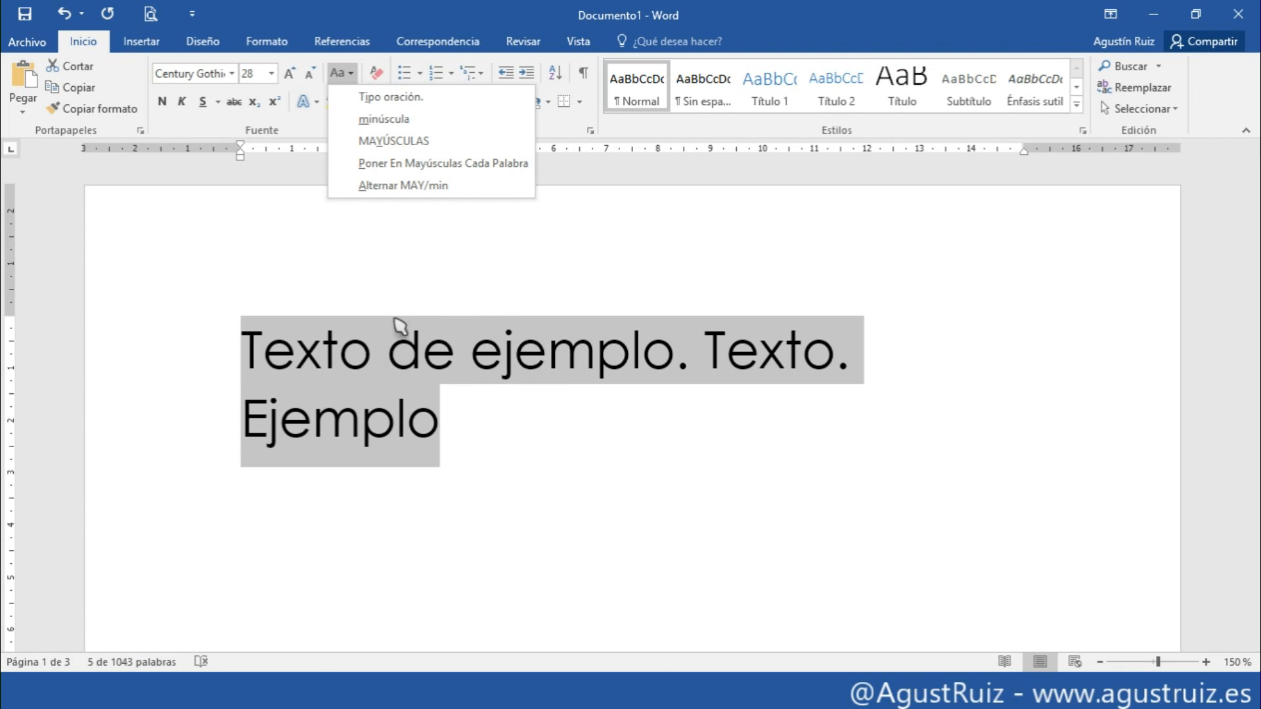
pyautogui.click(447, 191)
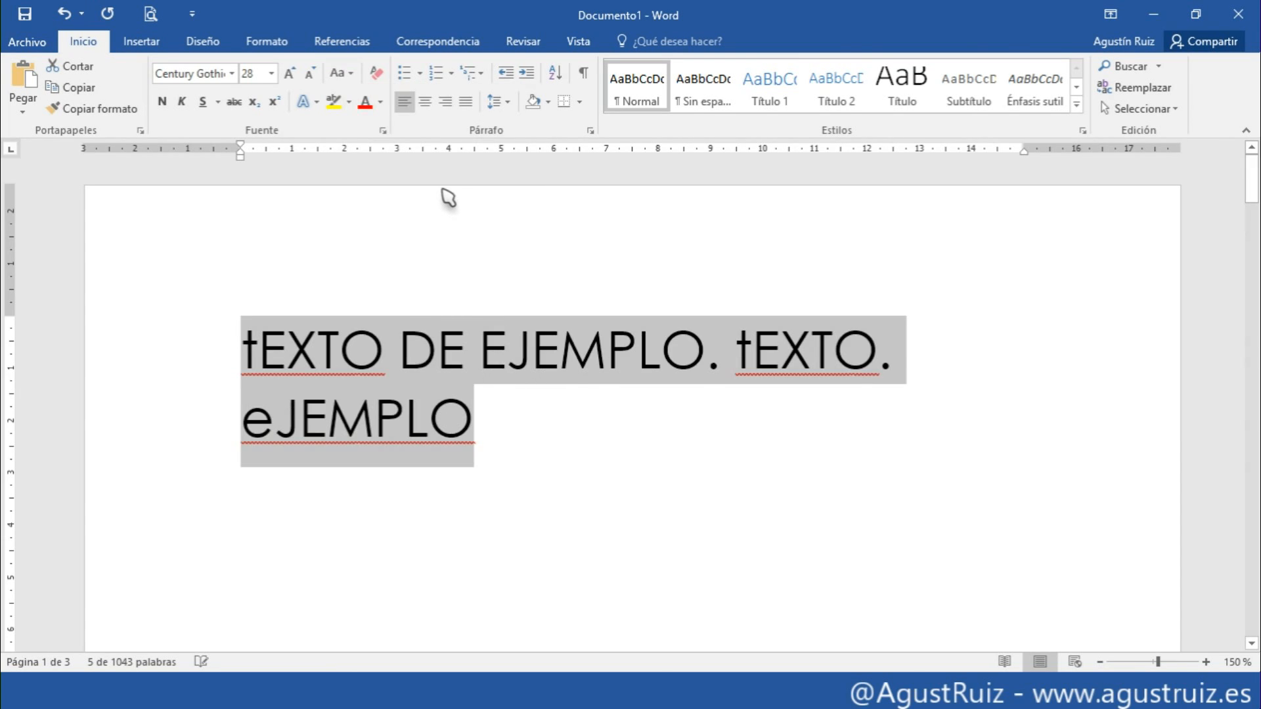
pyautogui.click(402, 335)
pyautogui.moveTo(250, 353); pyautogui.dragTo(260, 352)
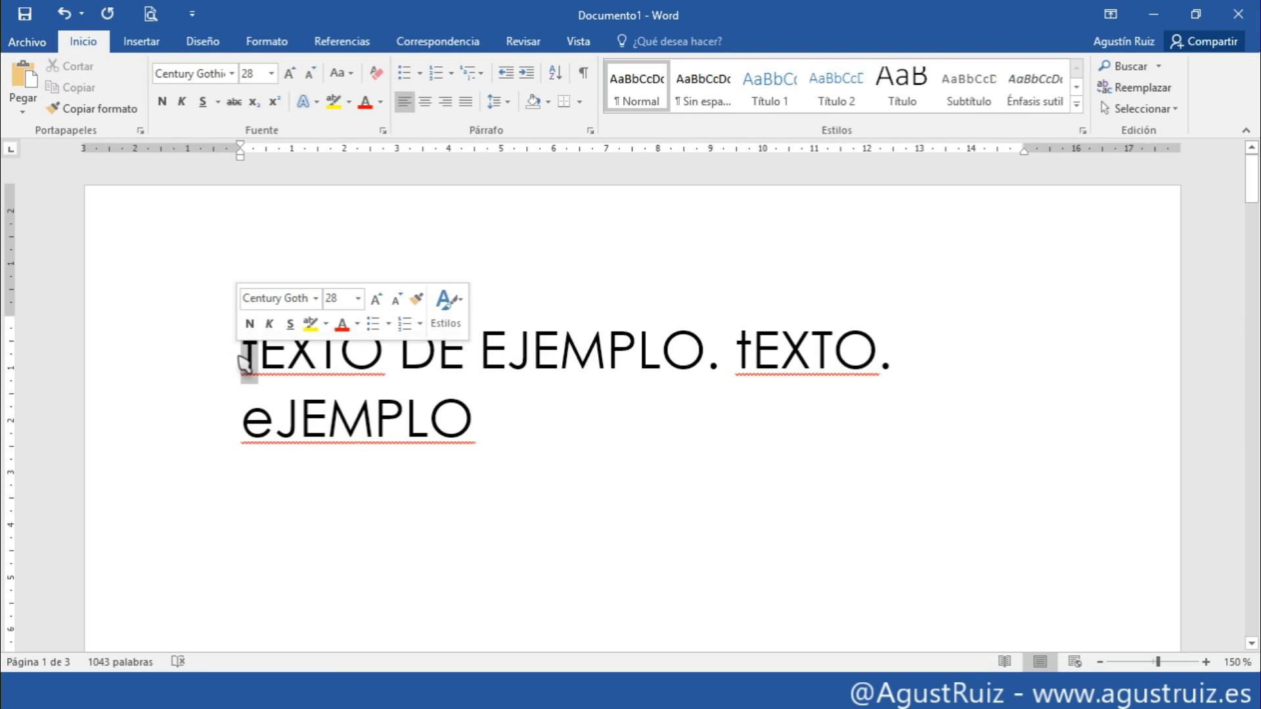
pyautogui.click(459, 364)
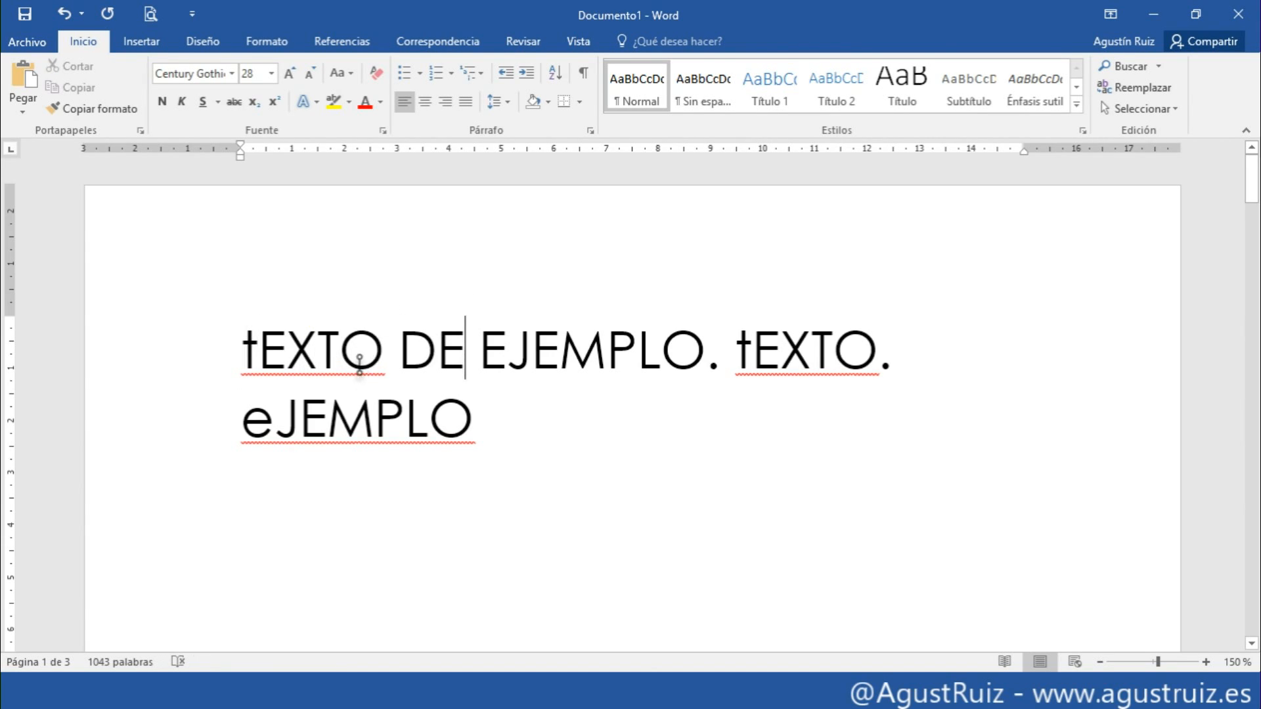
pyautogui.moveTo(261, 355); pyautogui.dragTo(703, 354)
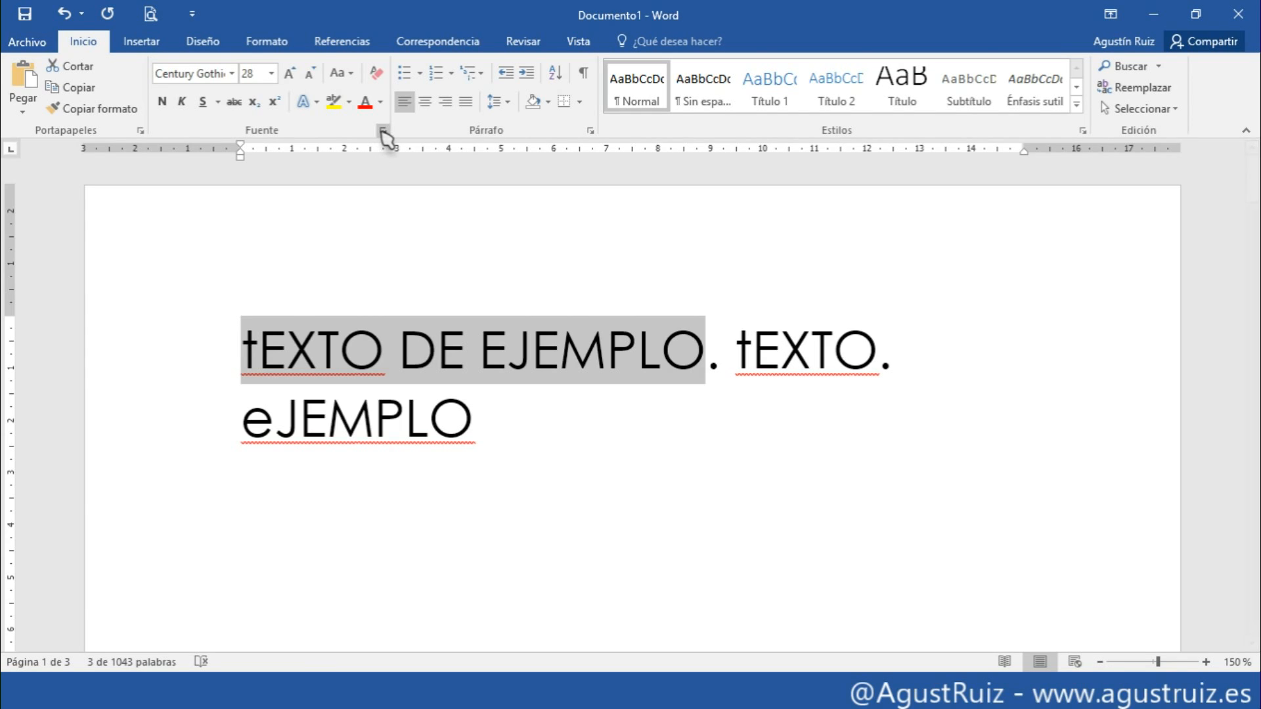
pyautogui.click(480, 414)
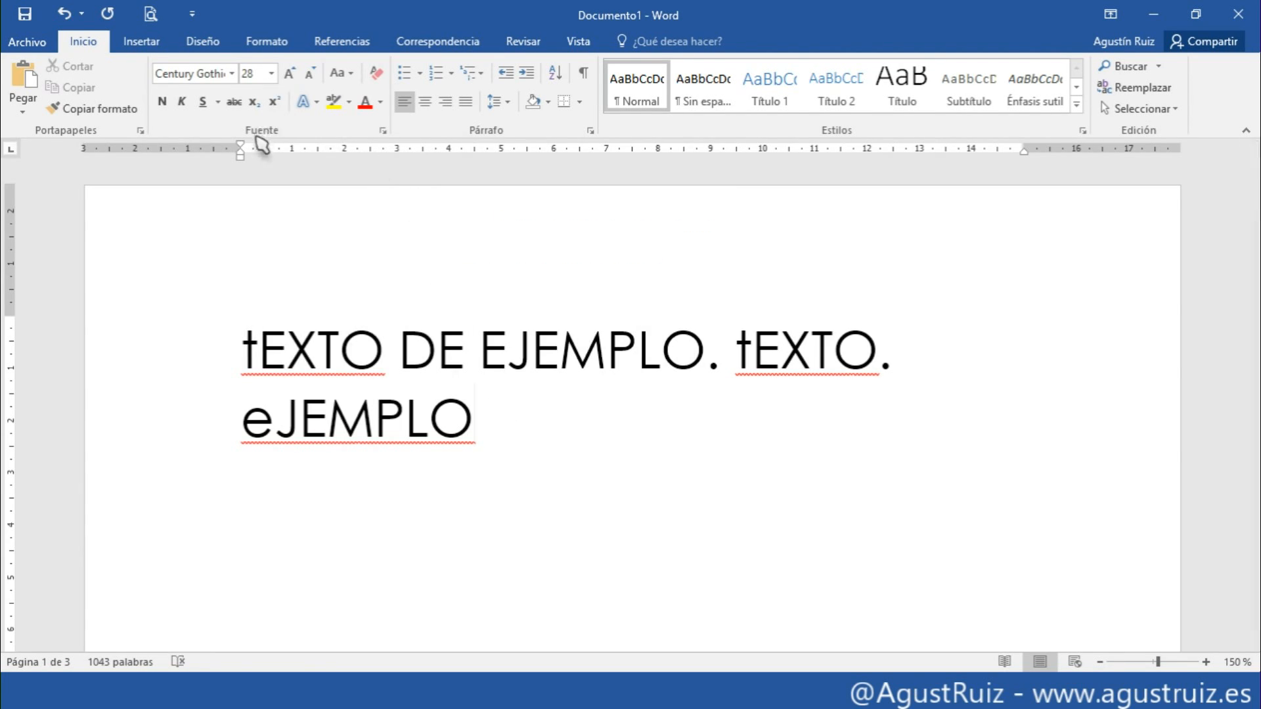
# - Apply bold to the whole sample text, both lines, and check the result on the first sentence
pyautogui.moveTo(246, 344); pyautogui.dragTo(516, 423)
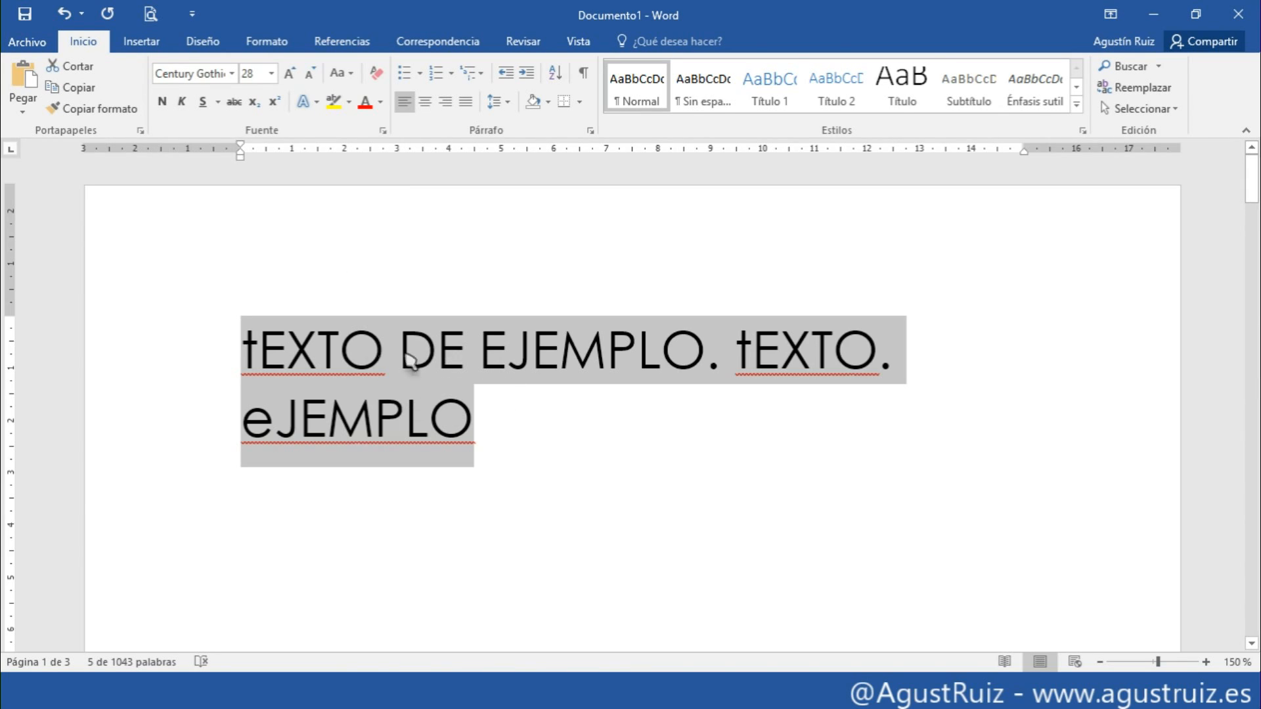
pyautogui.hotkey('ctrl', 'a')
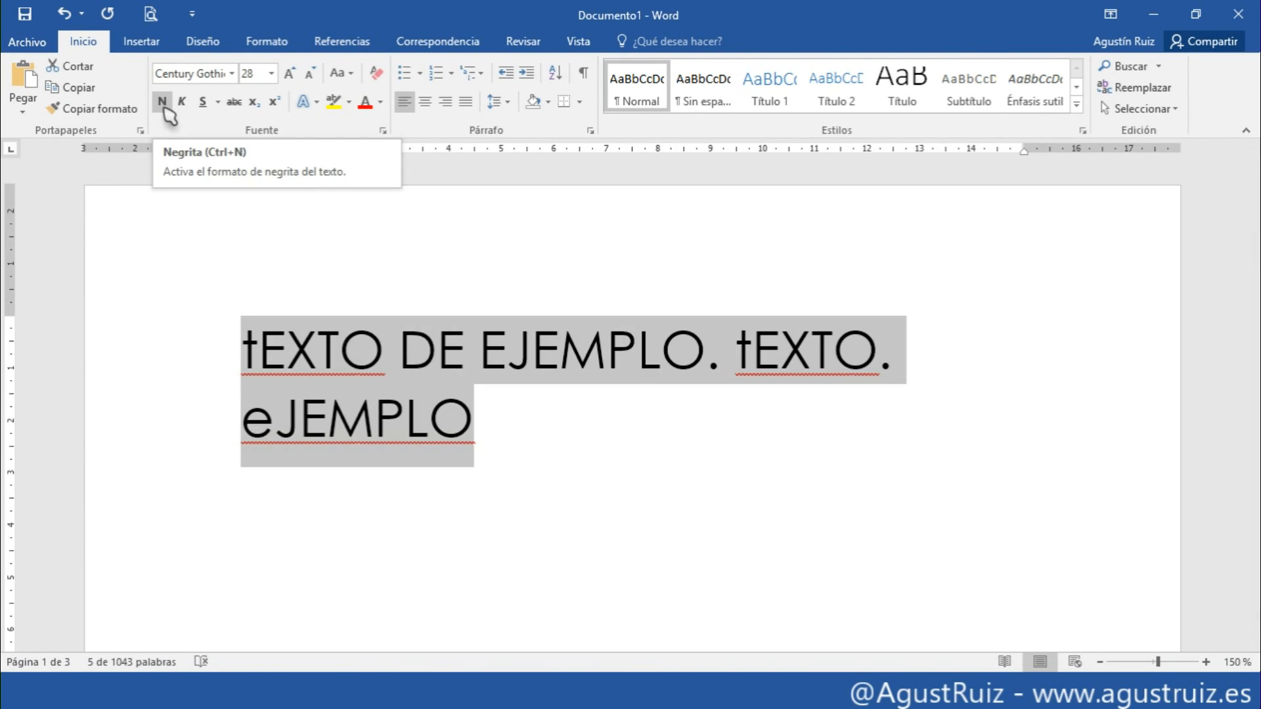
pyautogui.click(164, 105)
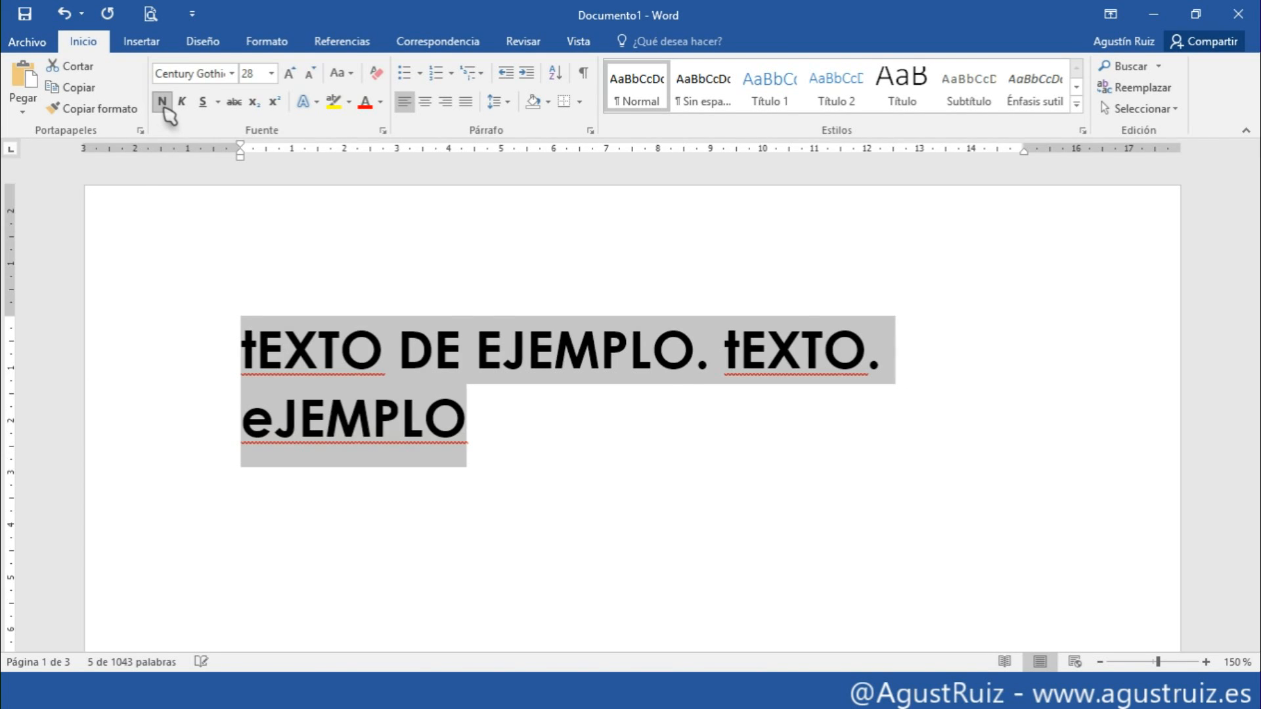
pyautogui.click(383, 367)
pyautogui.moveTo(319, 348); pyautogui.dragTo(615, 342)
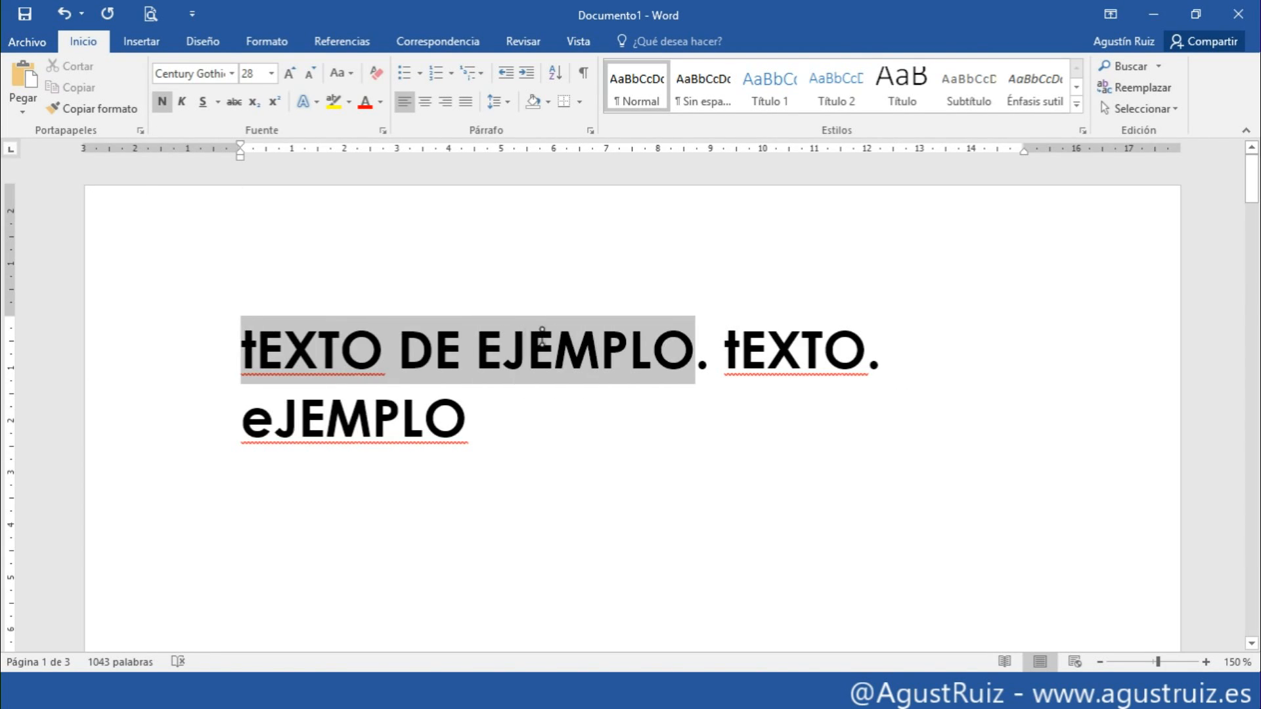
pyautogui.click(476, 344)
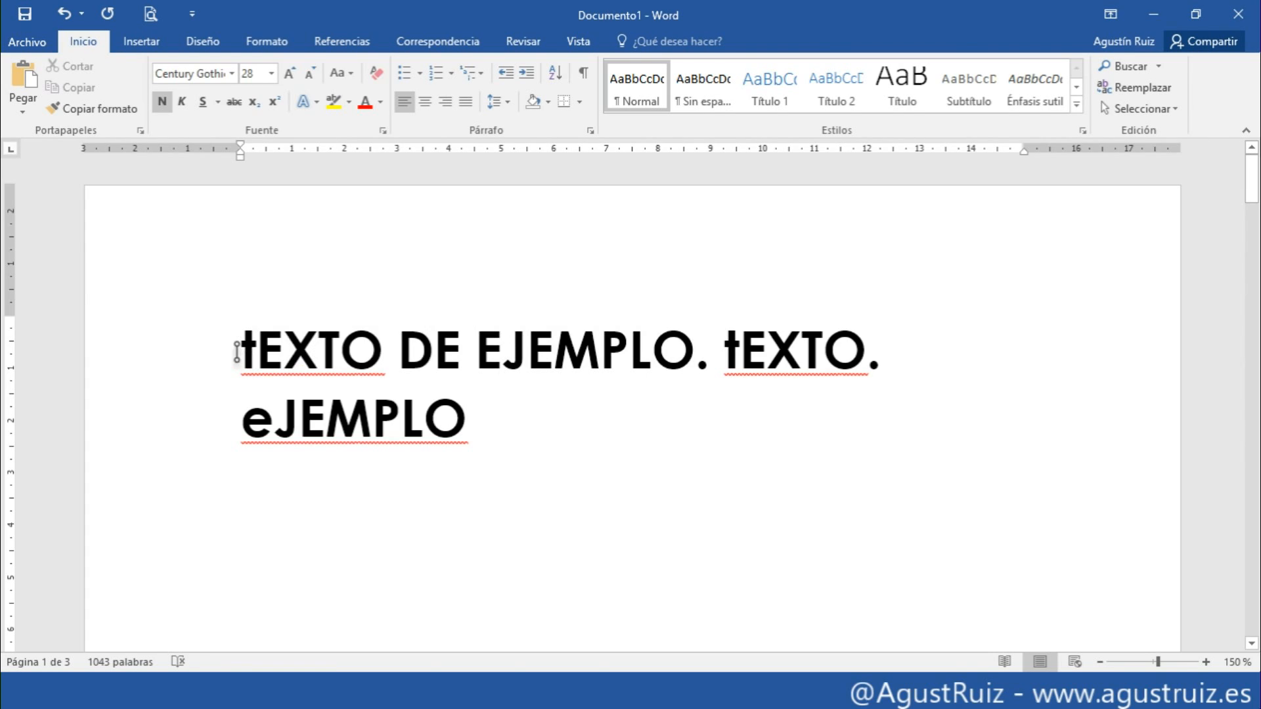
# - Remove the bold from the whole sample text and apply italics instead
pyautogui.moveTo(243, 352); pyautogui.dragTo(535, 416)
pyautogui.click(163, 102)
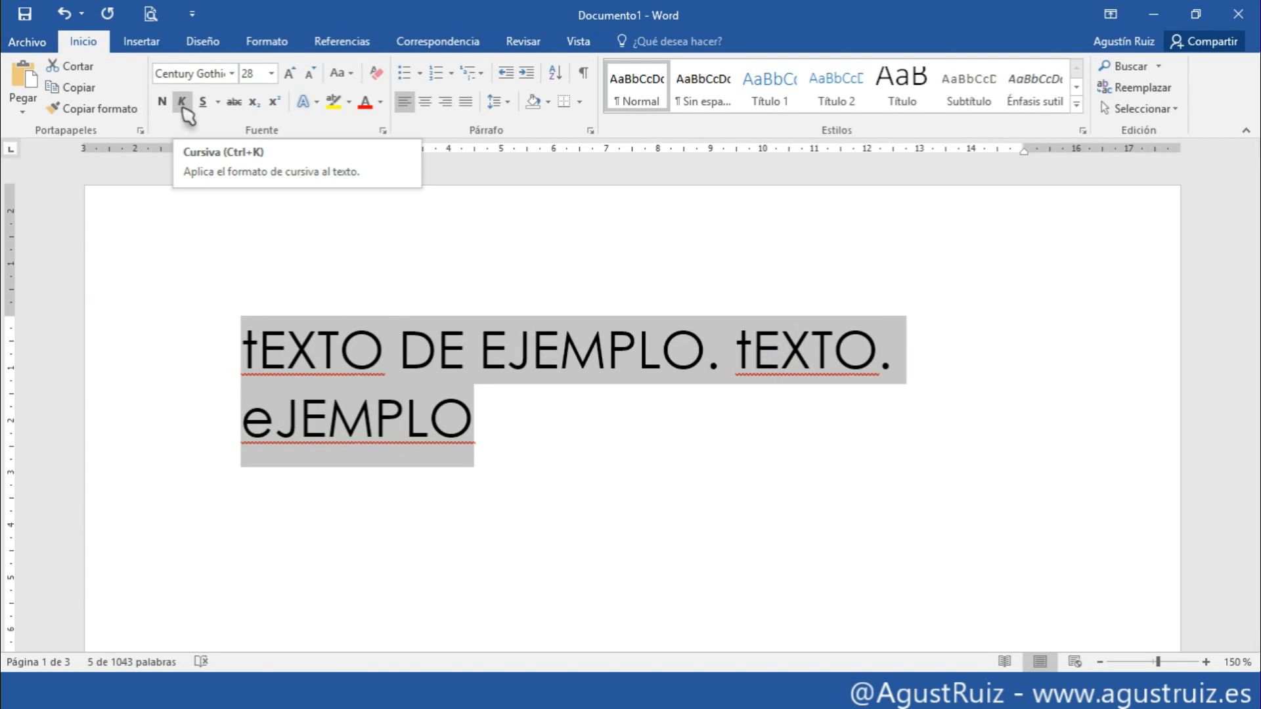
pyautogui.click(183, 102)
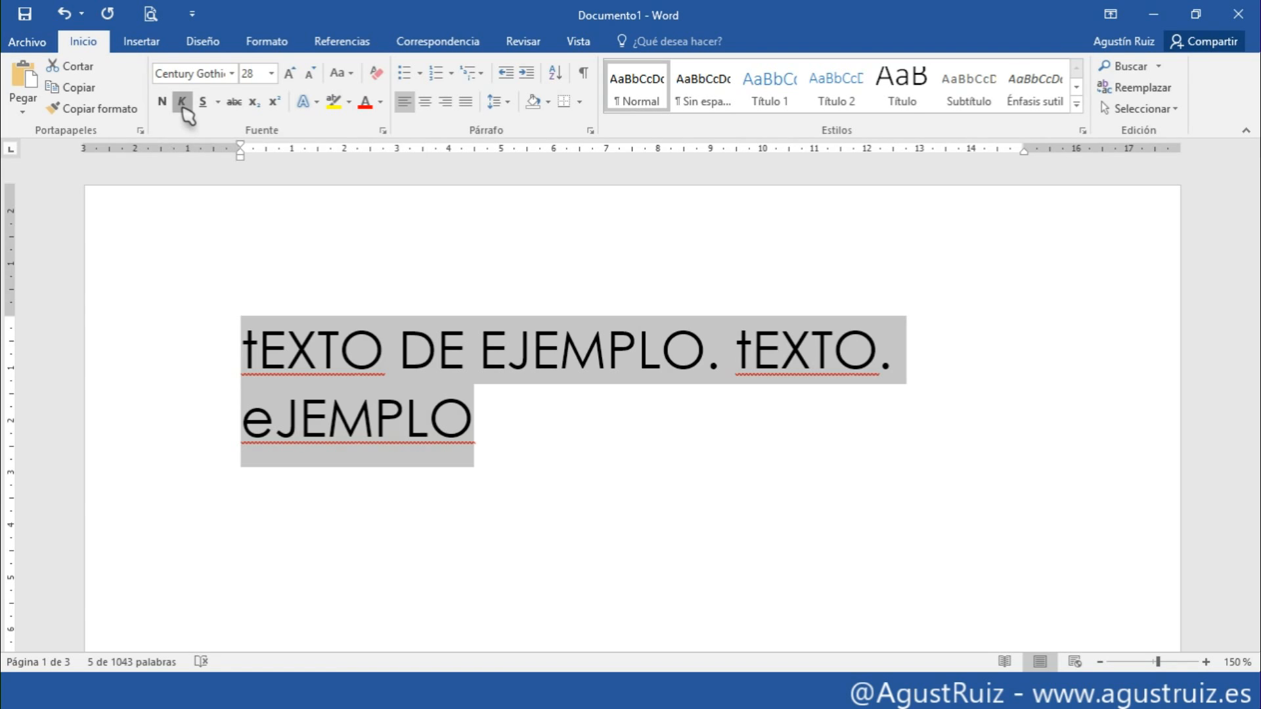
pyautogui.click(364, 341)
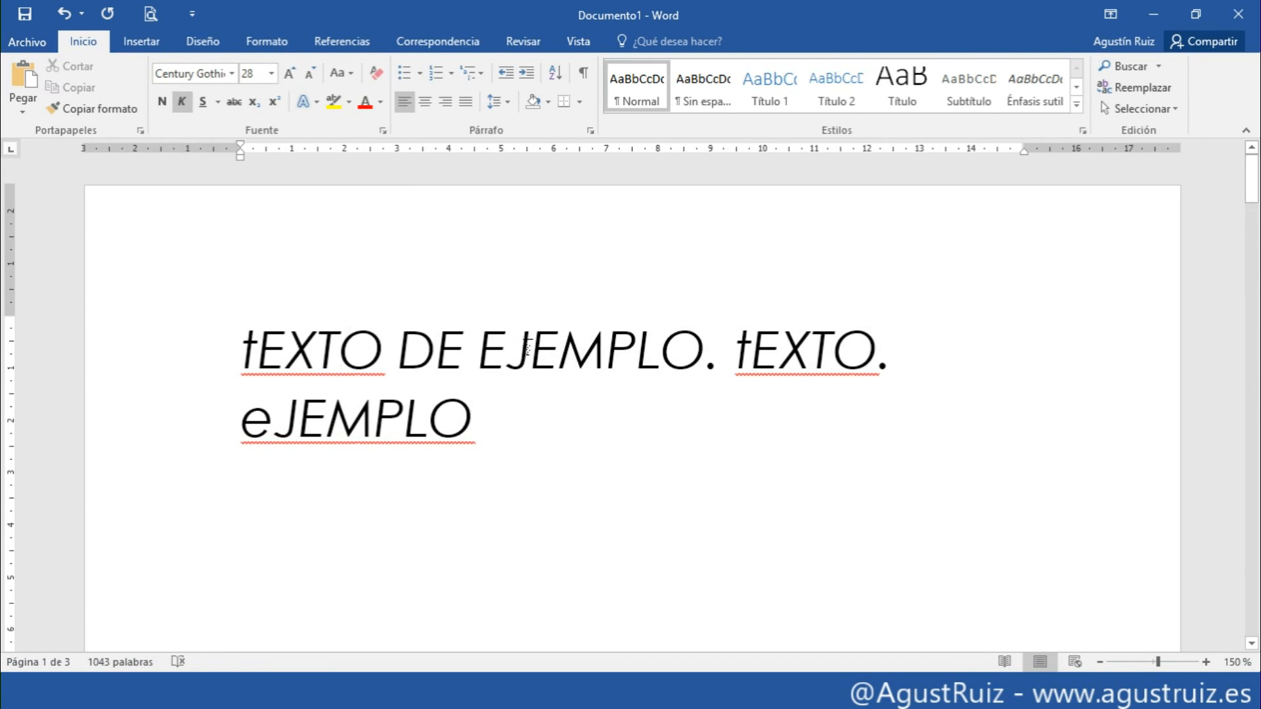
# - Combine bold with the italics on the whole sample text, and clear both formats again
pyautogui.moveTo(463, 410); pyautogui.dragTo(240, 351)
pyautogui.click(163, 101)
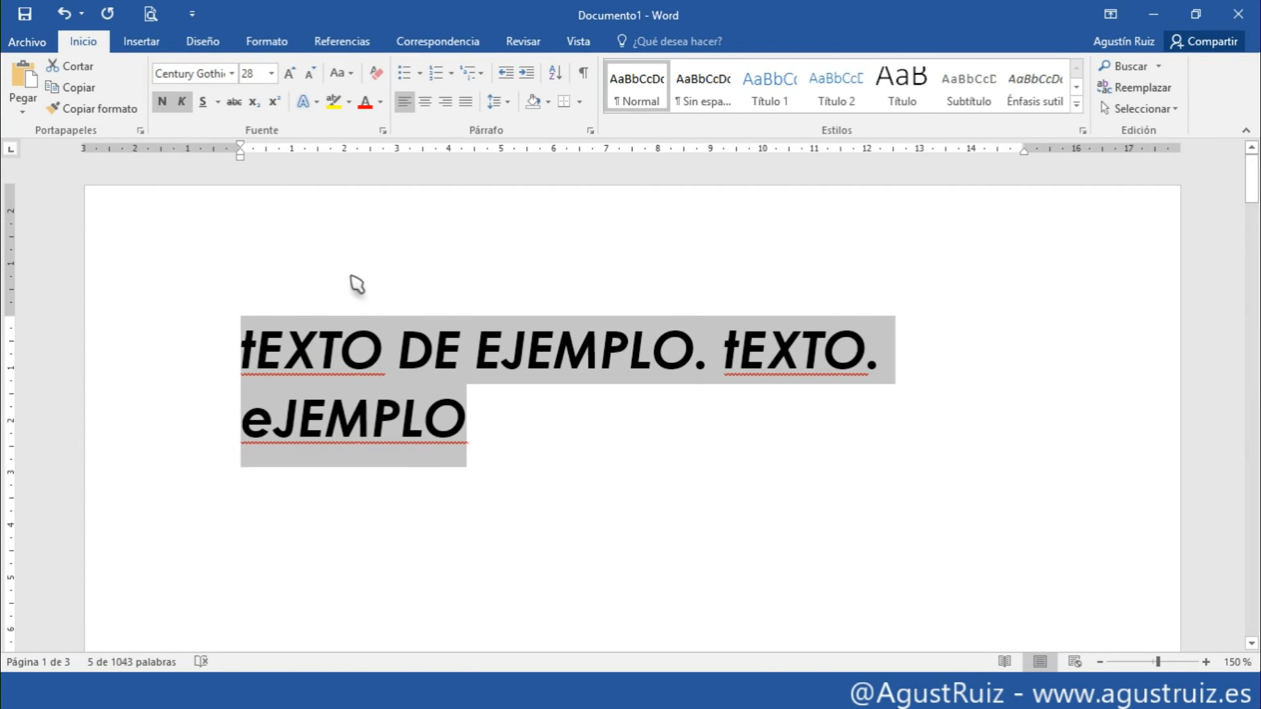
pyautogui.click(181, 102)
pyautogui.click(164, 102)
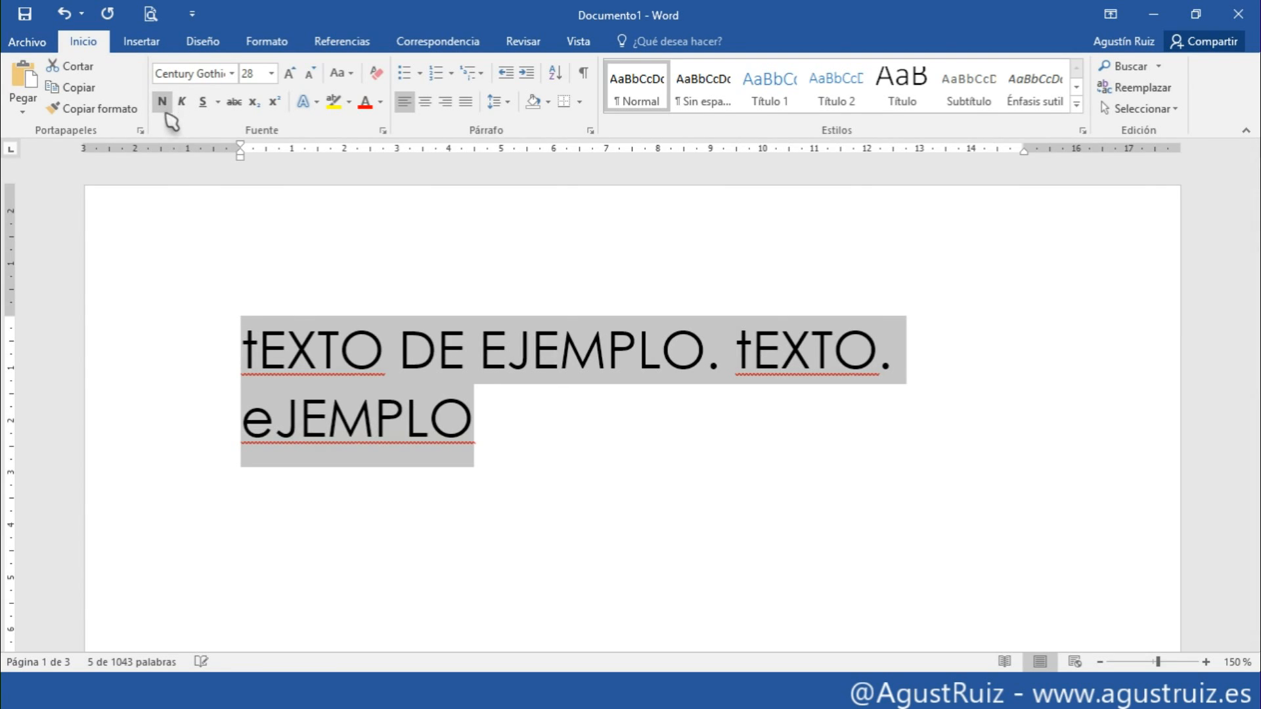
# - Apply the Tipo oración case option to the whole sample text
pyautogui.click(340, 72)
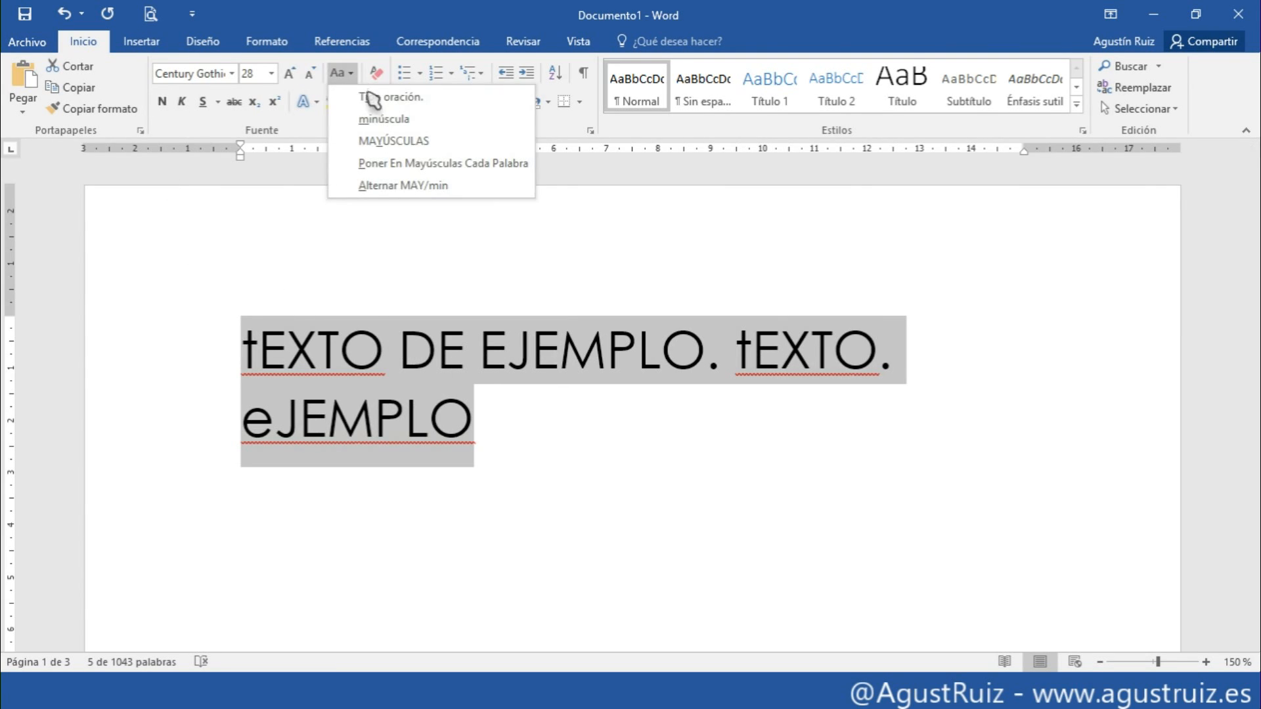
pyautogui.click(371, 99)
pyautogui.click(476, 422)
# - Underline the whole sample text and look through the available underline styles and colour option without choosing another one
pyautogui.doubleClick(230, 333)
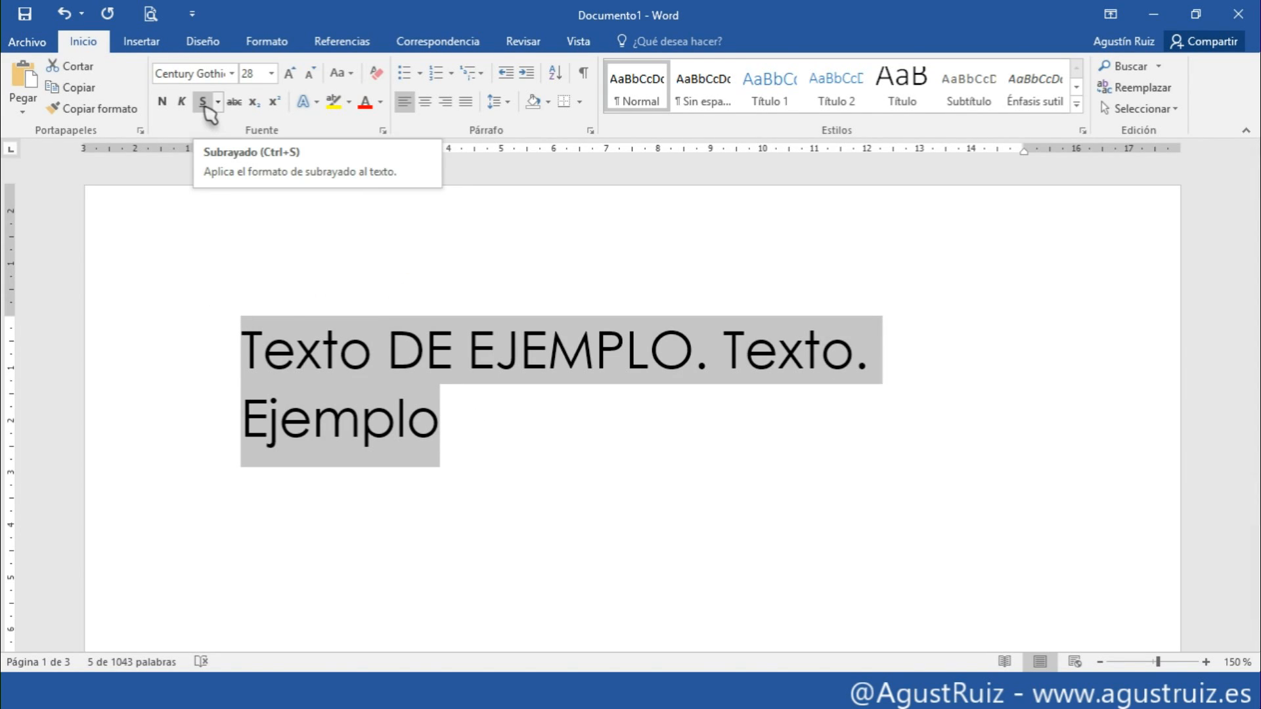
pyautogui.click(203, 102)
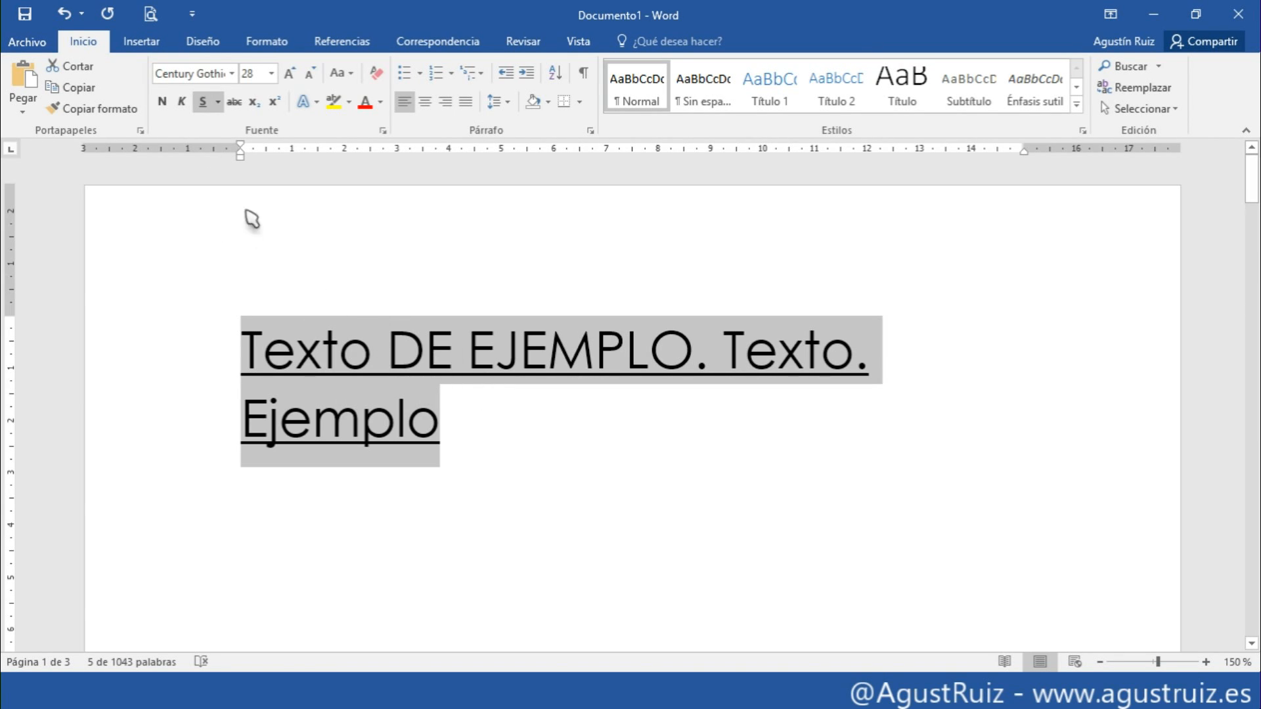
pyautogui.click(217, 103)
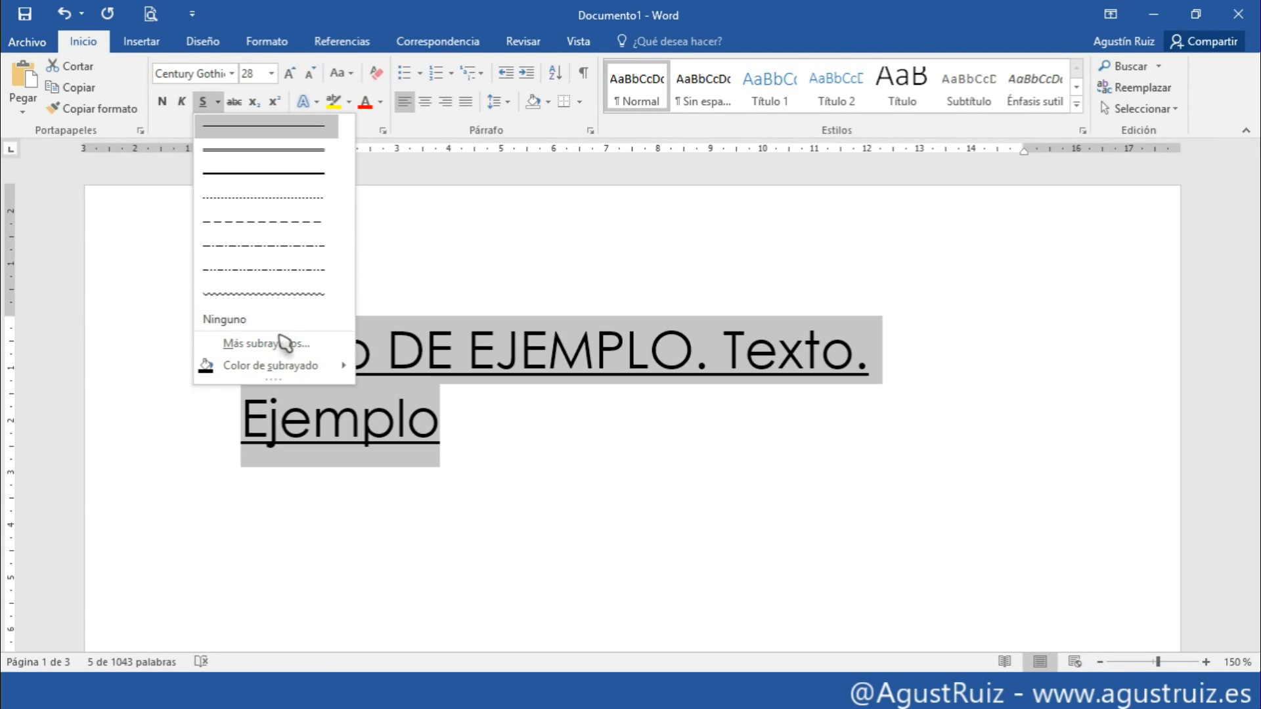
pyautogui.click(566, 387)
pyautogui.click(518, 436)
# - Remove the underline from the whole sample text and apply strikethrough to it
pyautogui.tripleClick(430, 406)
pyautogui.click(203, 101)
pyautogui.click(234, 101)
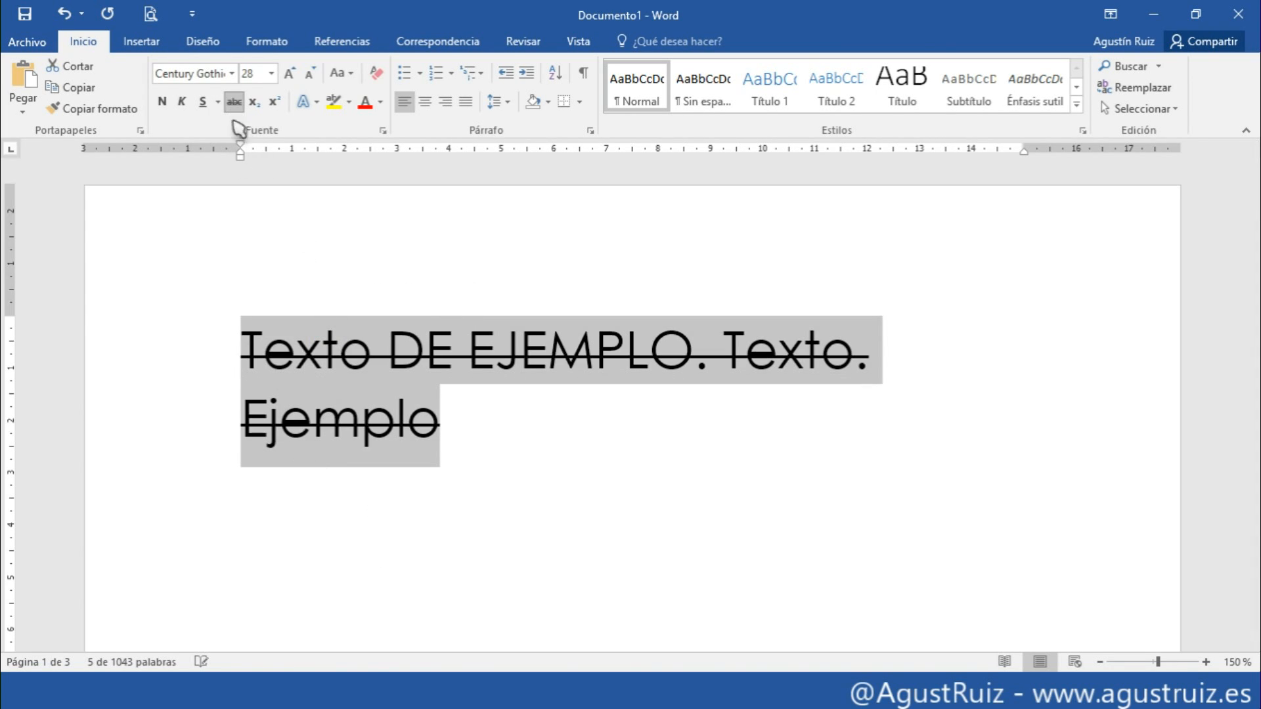
# - Write H2O on a new line below the struck-through sample text
pyautogui.click(475, 423)
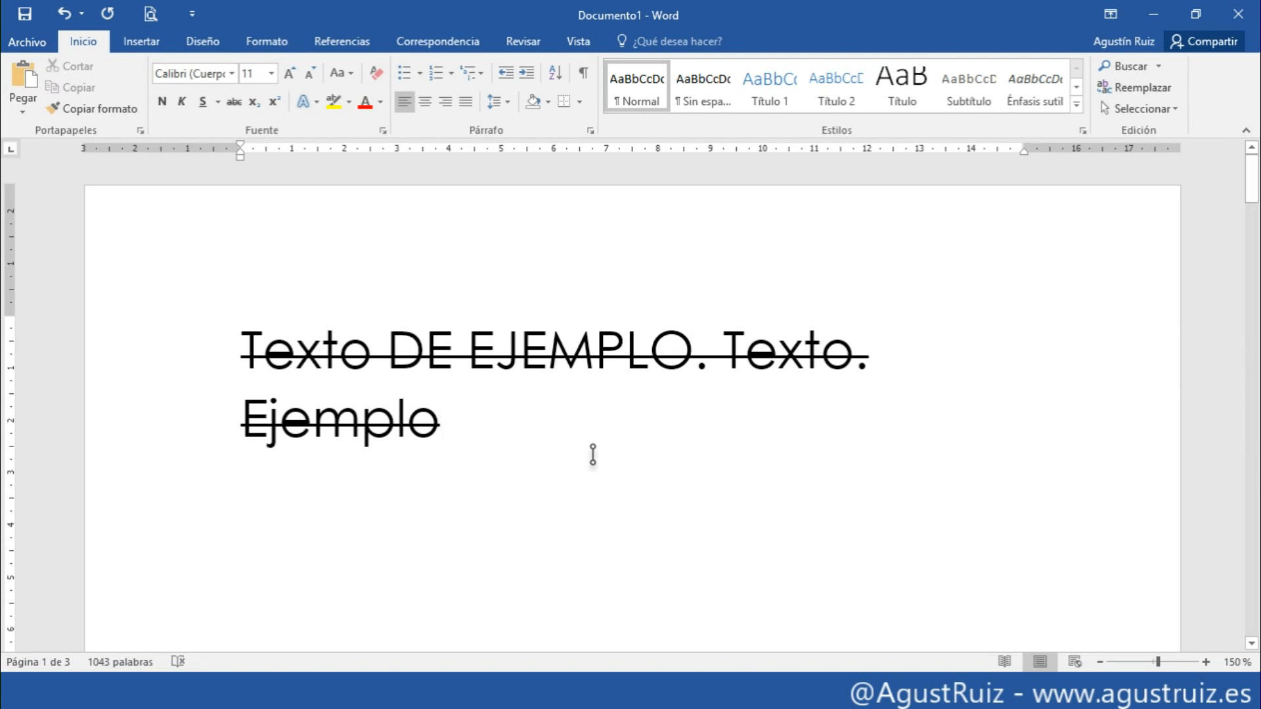
pyautogui.press('Return')
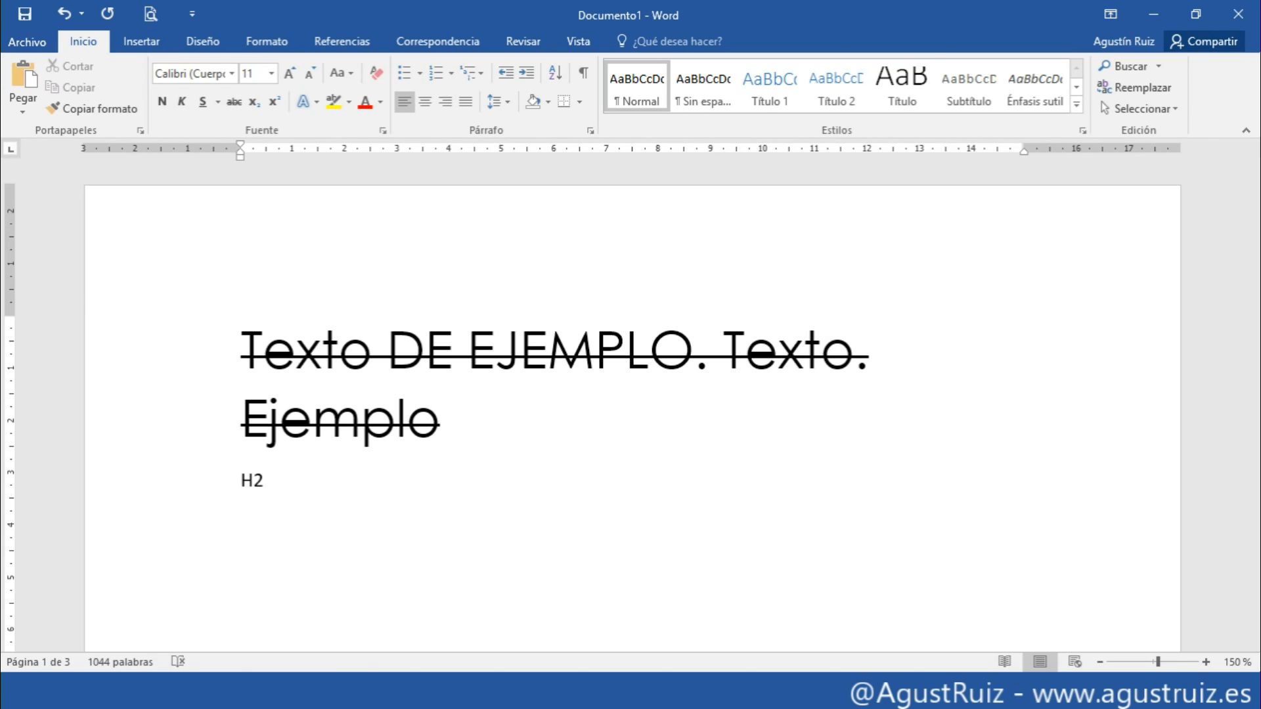
pyautogui.write('O')
# - Centre the H2O line and enlarge its font to 90 points
pyautogui.hotkey('shift', 'Left')
pyautogui.hotkey('shift', 'Left')
pyautogui.hotkey('shift', 'Left')
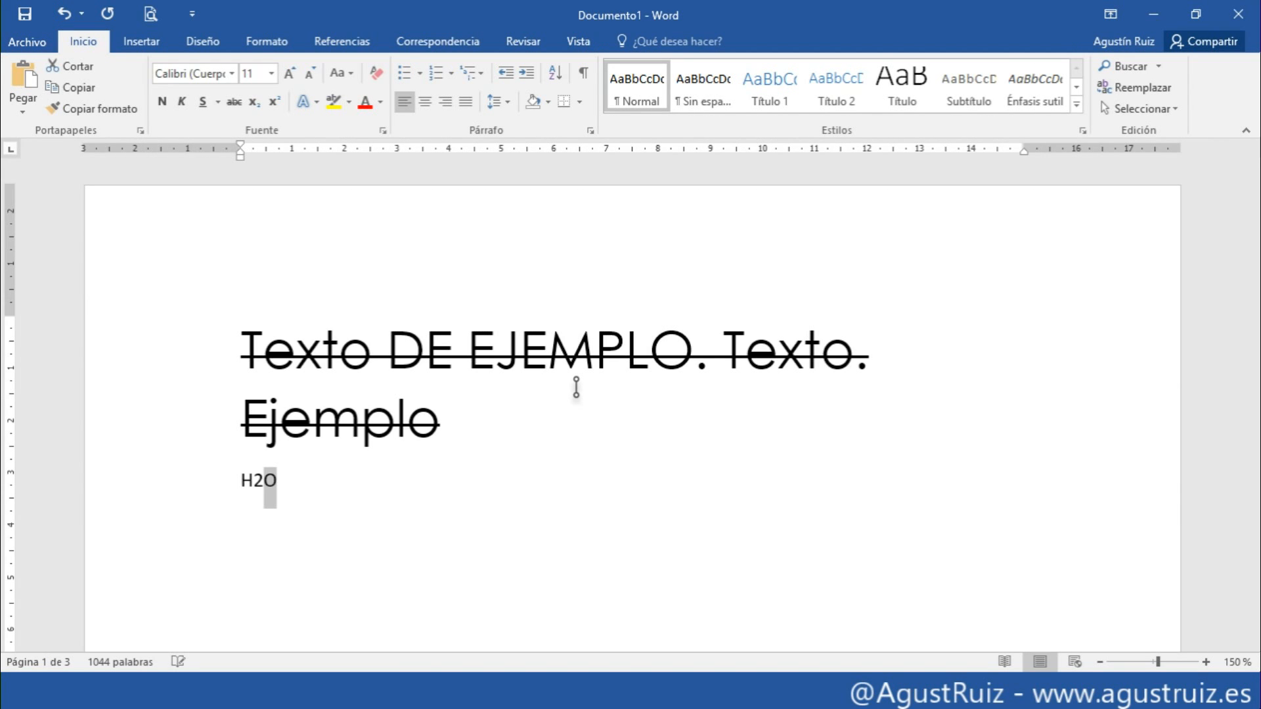
pyautogui.click(425, 101)
pyautogui.click(290, 72)
pyautogui.click(289, 73)
pyautogui.click(290, 73)
pyautogui.click(290, 73)
pyautogui.click(290, 73)
pyautogui.click(290, 73)
pyautogui.click(290, 73)
pyautogui.click(290, 73)
pyautogui.click(289, 73)
pyautogui.click(289, 73)
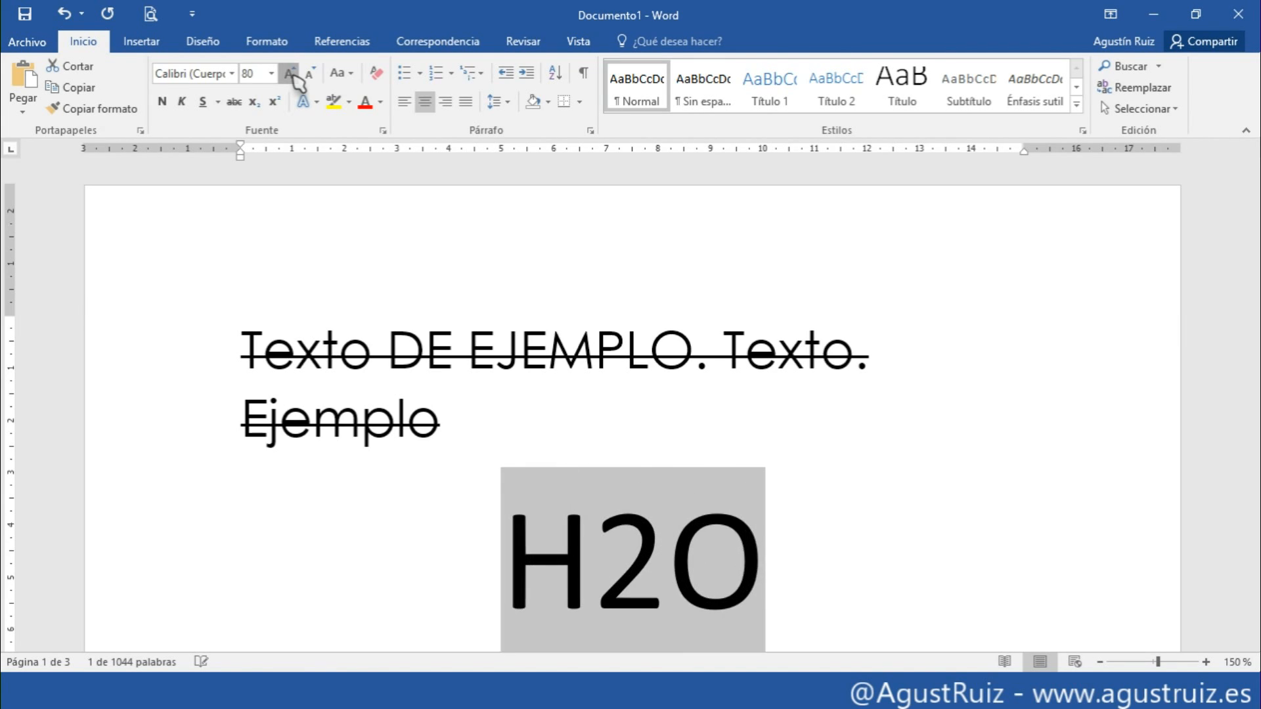
pyautogui.click(290, 73)
# - Format the 2 in H2O as a subscript
pyautogui.scroll(-2, 516, 268)
pyautogui.click(836, 431)
pyautogui.moveTo(671, 446); pyautogui.dragTo(588, 453)
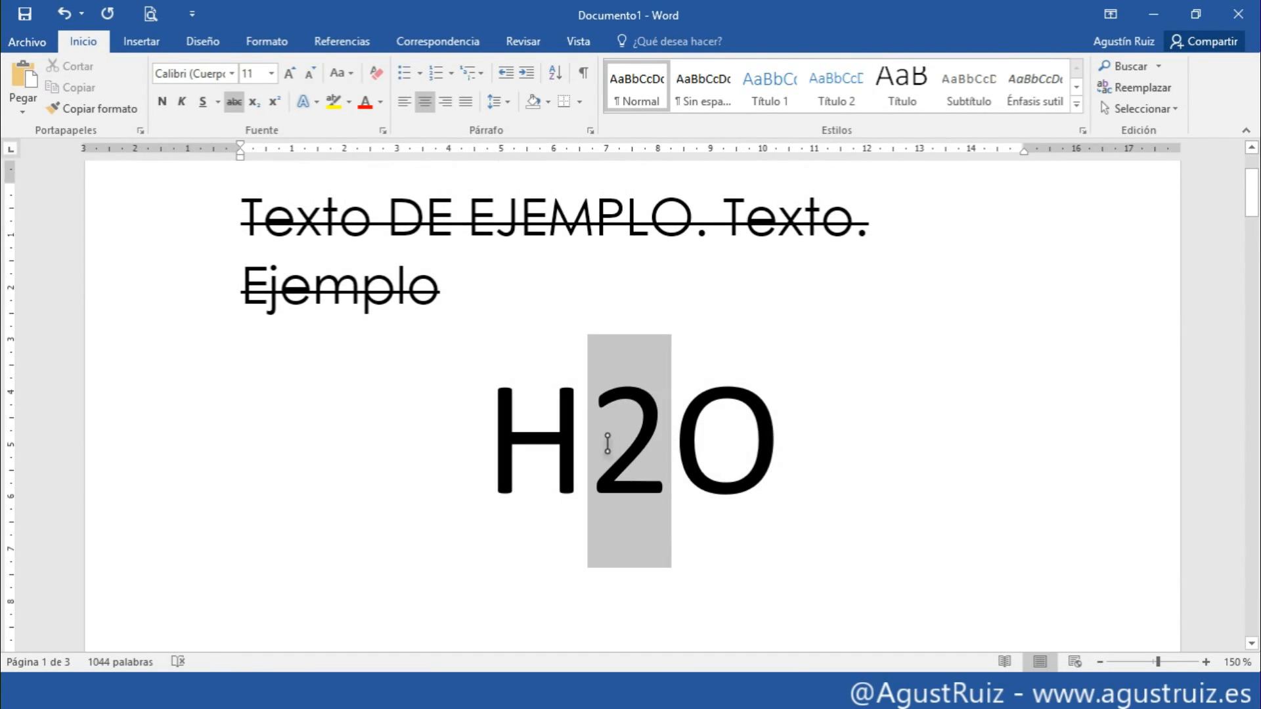
pyautogui.click(254, 102)
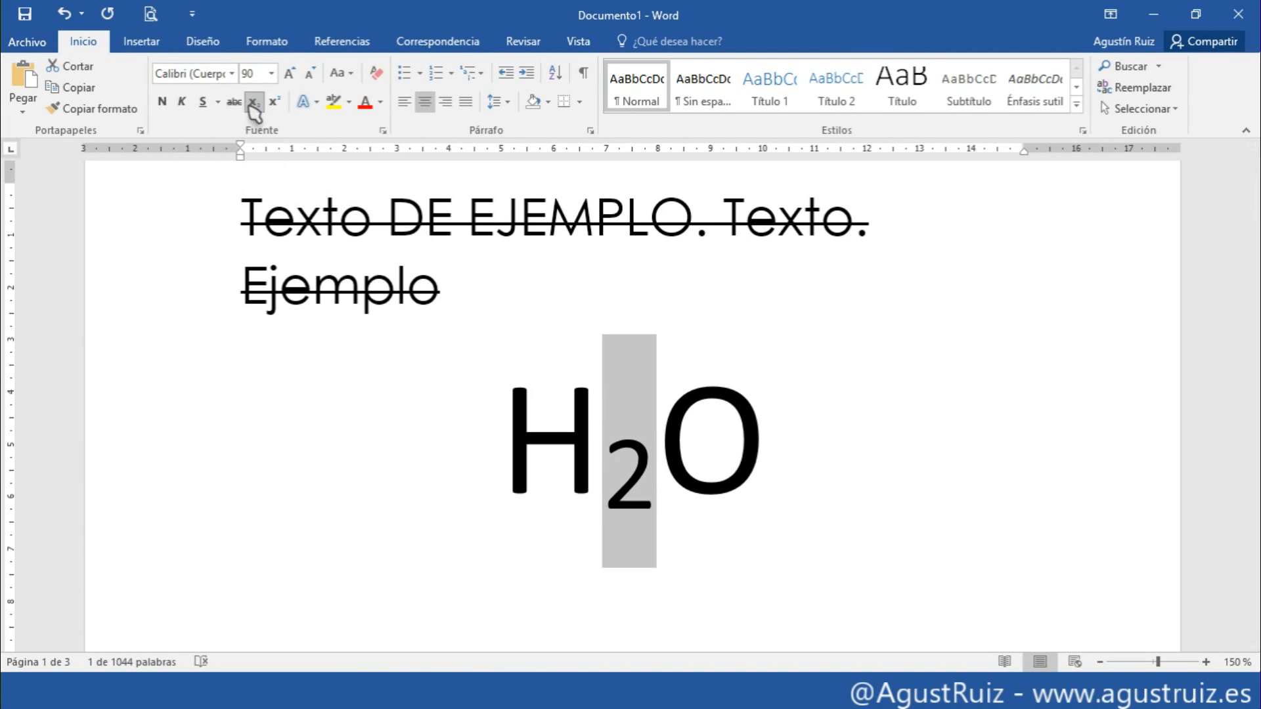
pyautogui.click(623, 506)
# - Write 210 = 1024 on a new line below the H2O formula
pyautogui.click(770, 460)
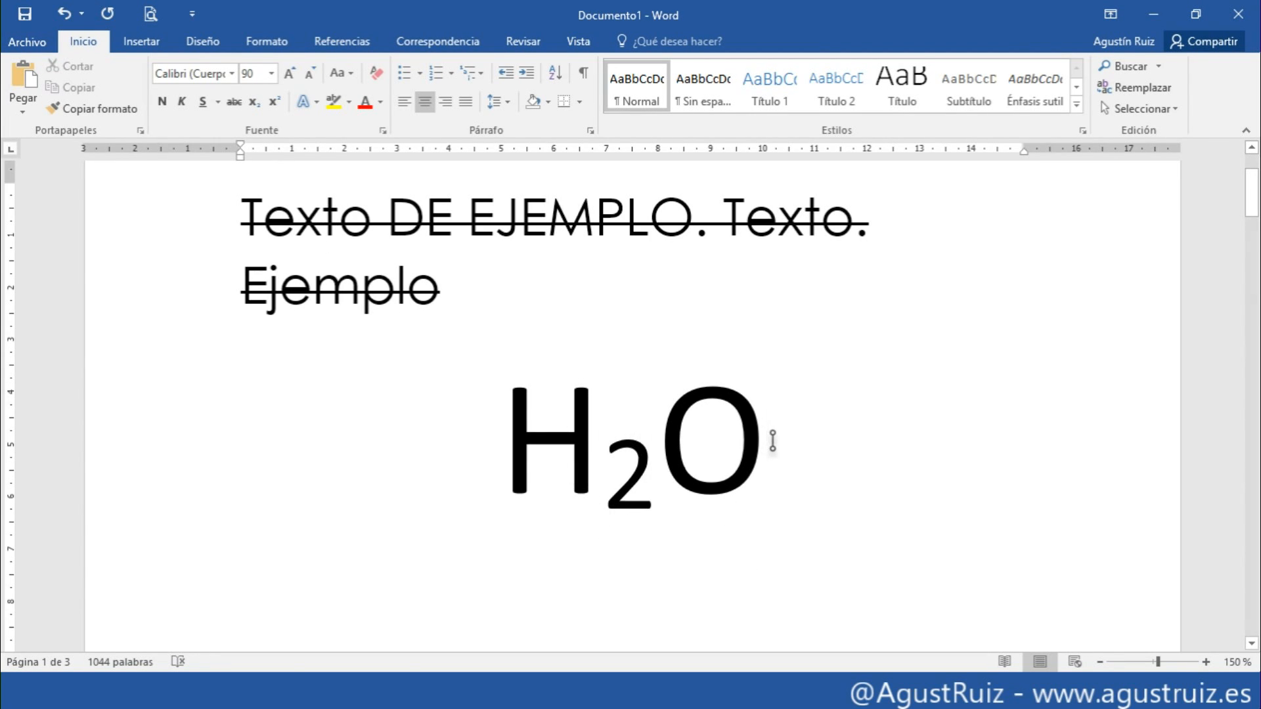
pyautogui.press('Return')
pyautogui.write('2')
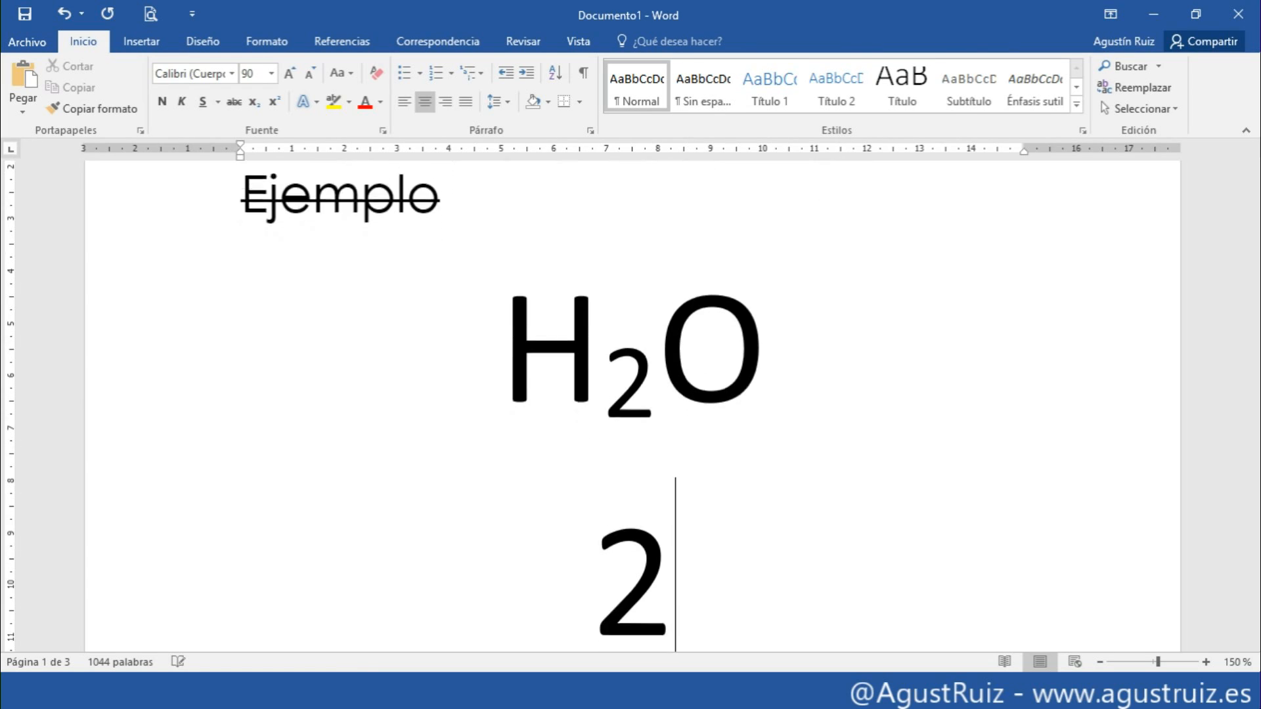
pyautogui.write('10 = 1024')
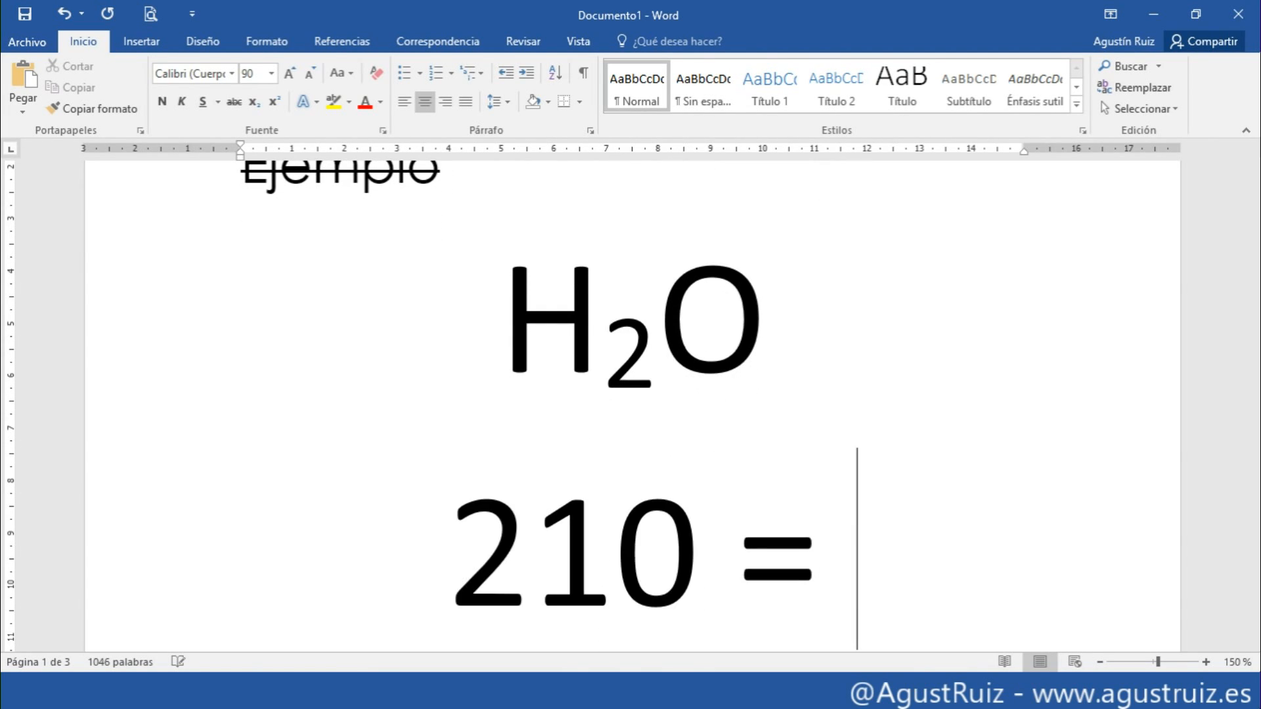
# - Format the 10 after the first 2 in the 210 = 1024 line as a superscript exponent
pyautogui.press('Left')
pyautogui.press('Left')
pyautogui.press('Left')
pyautogui.press('Left')
pyautogui.press('Left')
pyautogui.press('Left')
pyautogui.press('Left')
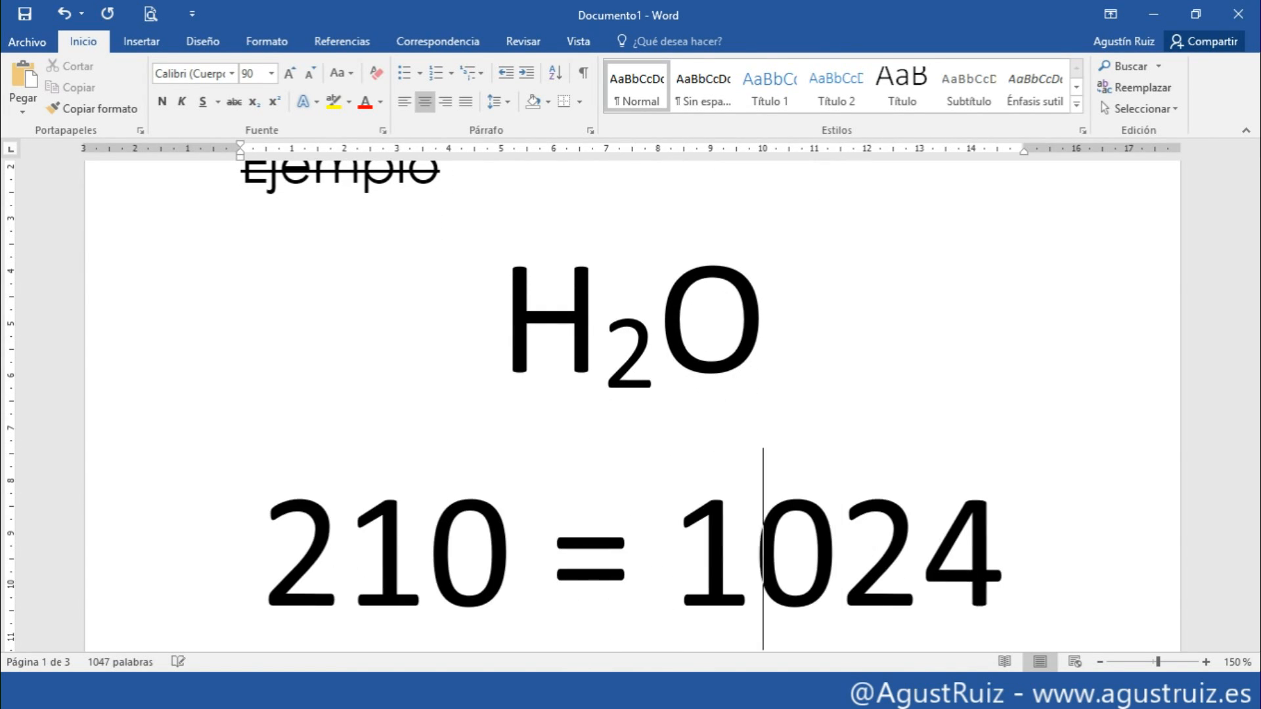
pyautogui.hotkey('shift', 'Left')
pyautogui.hotkey('shift', 'Left')
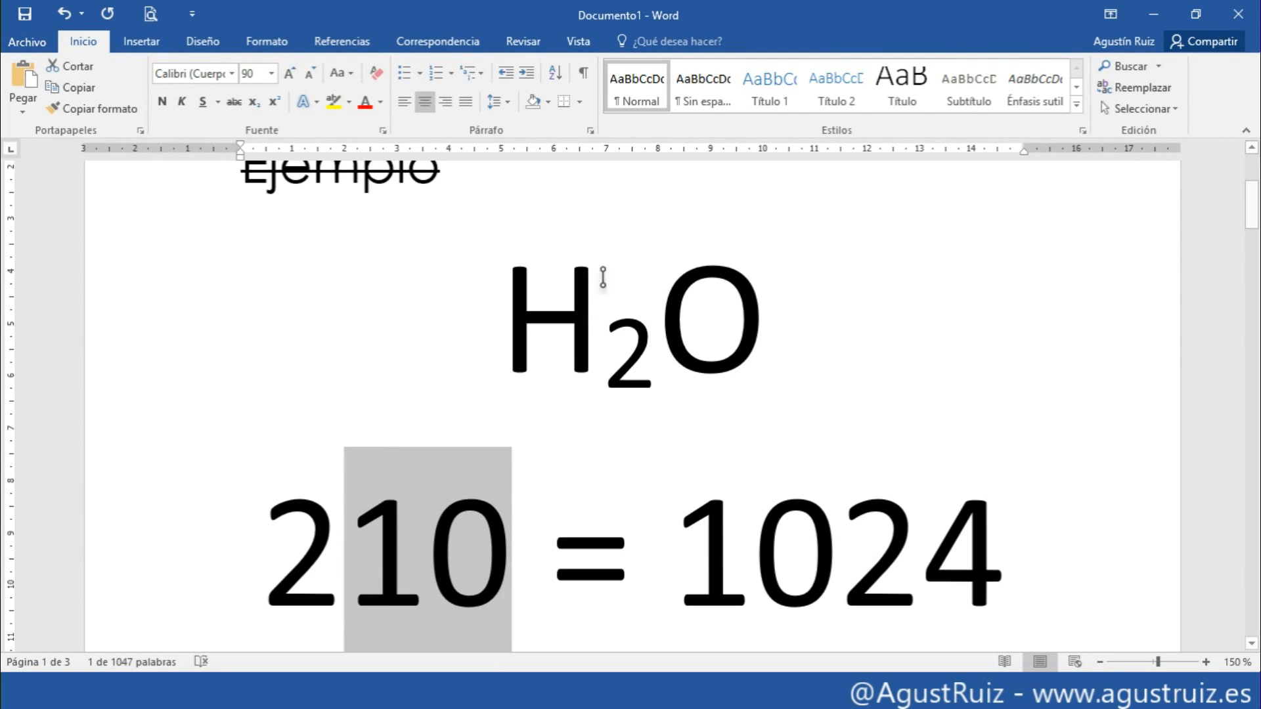
pyautogui.click(274, 102)
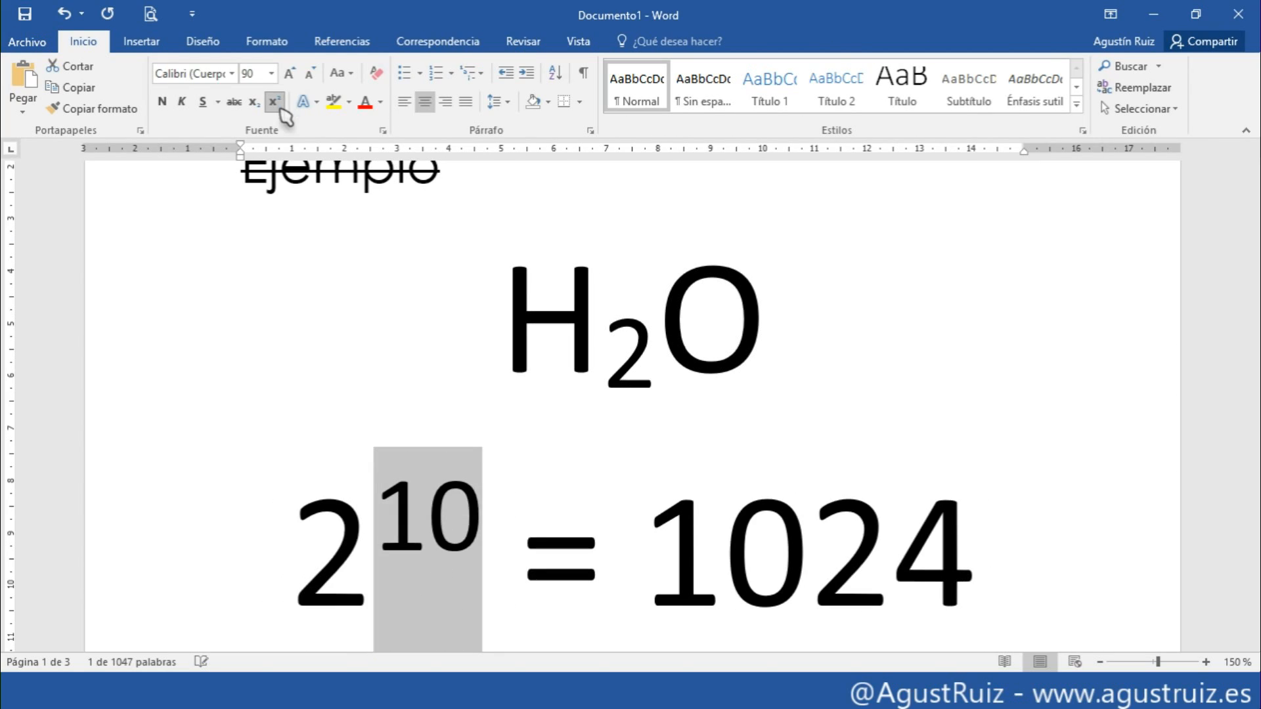
pyautogui.click(394, 570)
pyautogui.moveTo(373, 519); pyautogui.dragTo(482, 518)
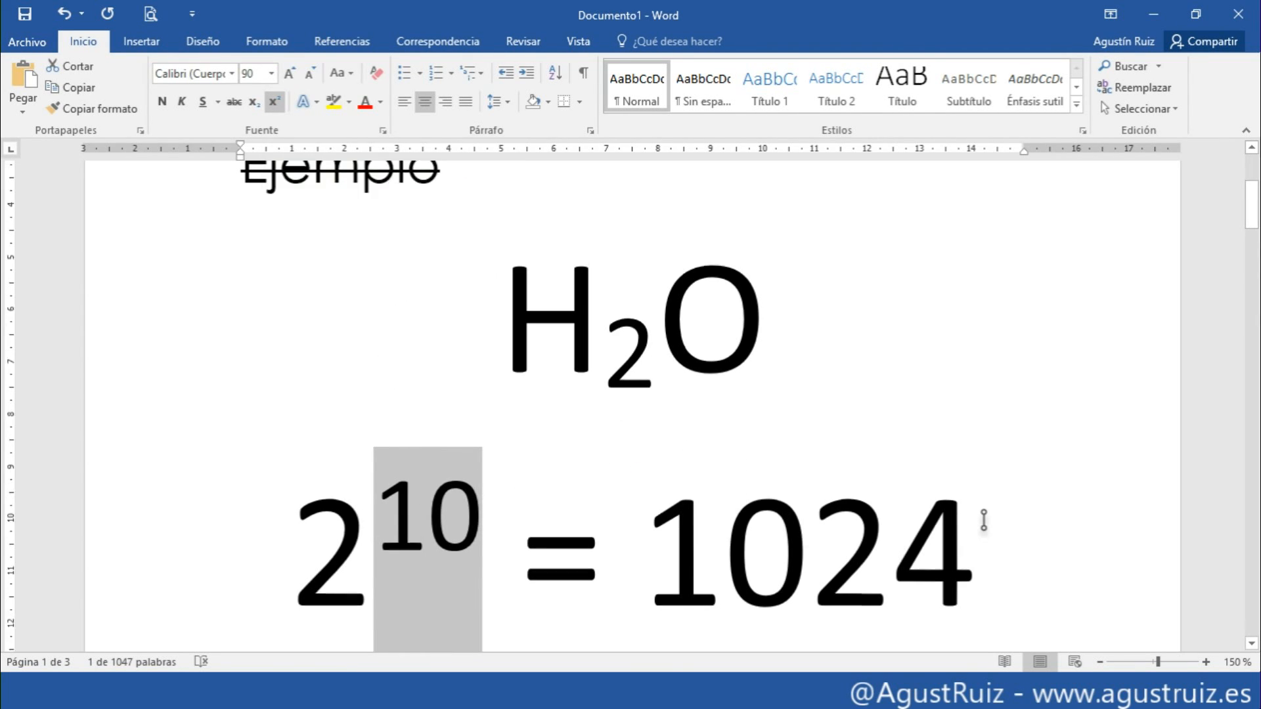
pyautogui.scroll(-2, 985, 512)
pyautogui.click(990, 465)
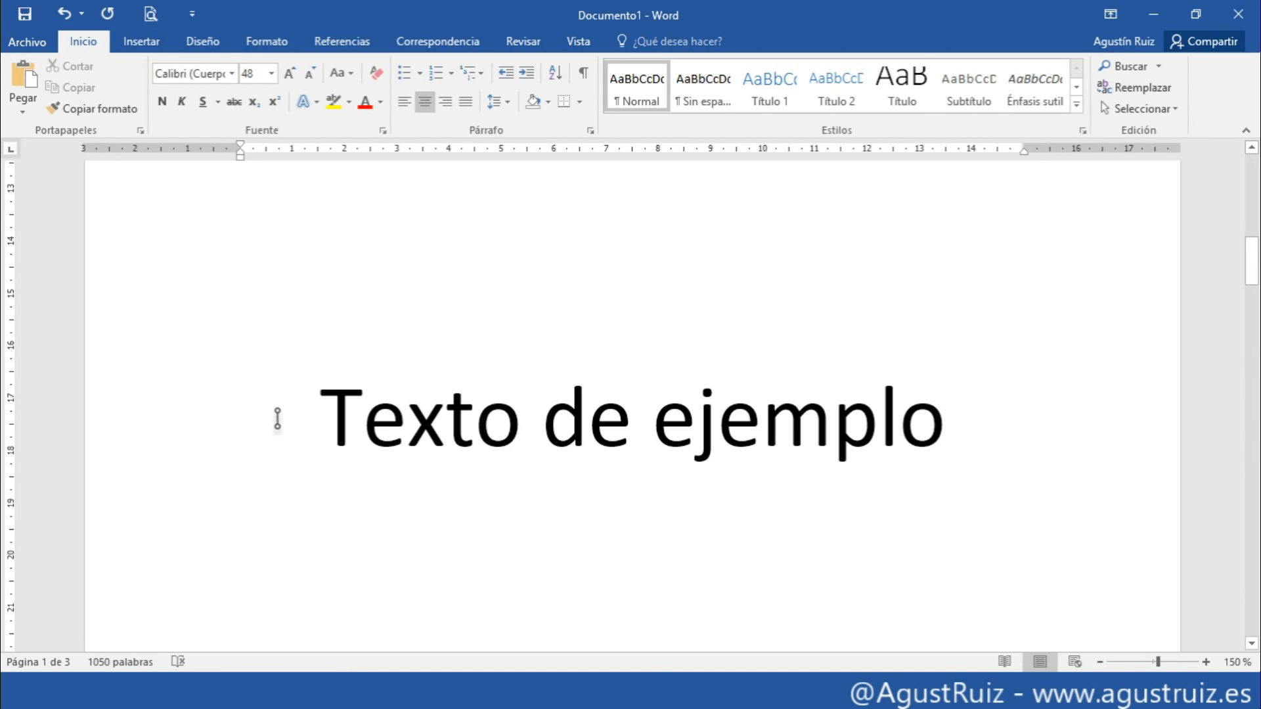
# - Apply a blue theme-coloured outline to the sample line "Texto de ejemplo"
pyautogui.moveTo(314, 420); pyautogui.dragTo(889, 388)
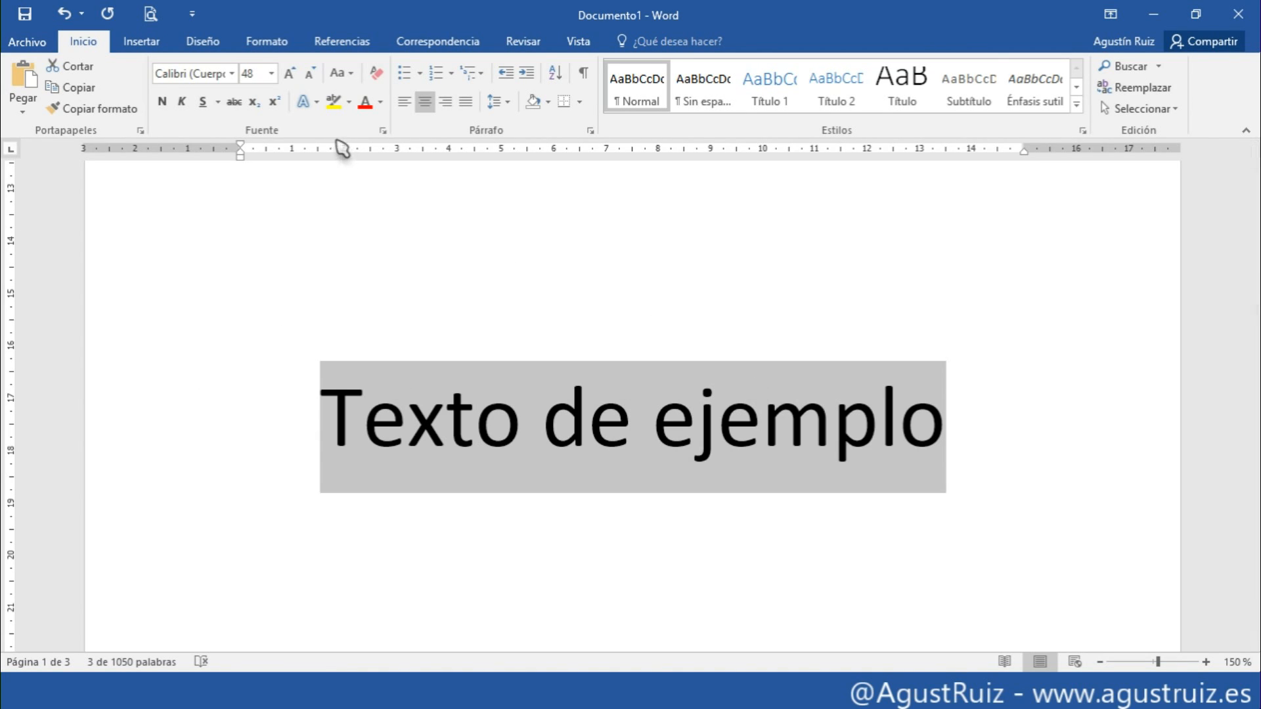
pyautogui.click(320, 110)
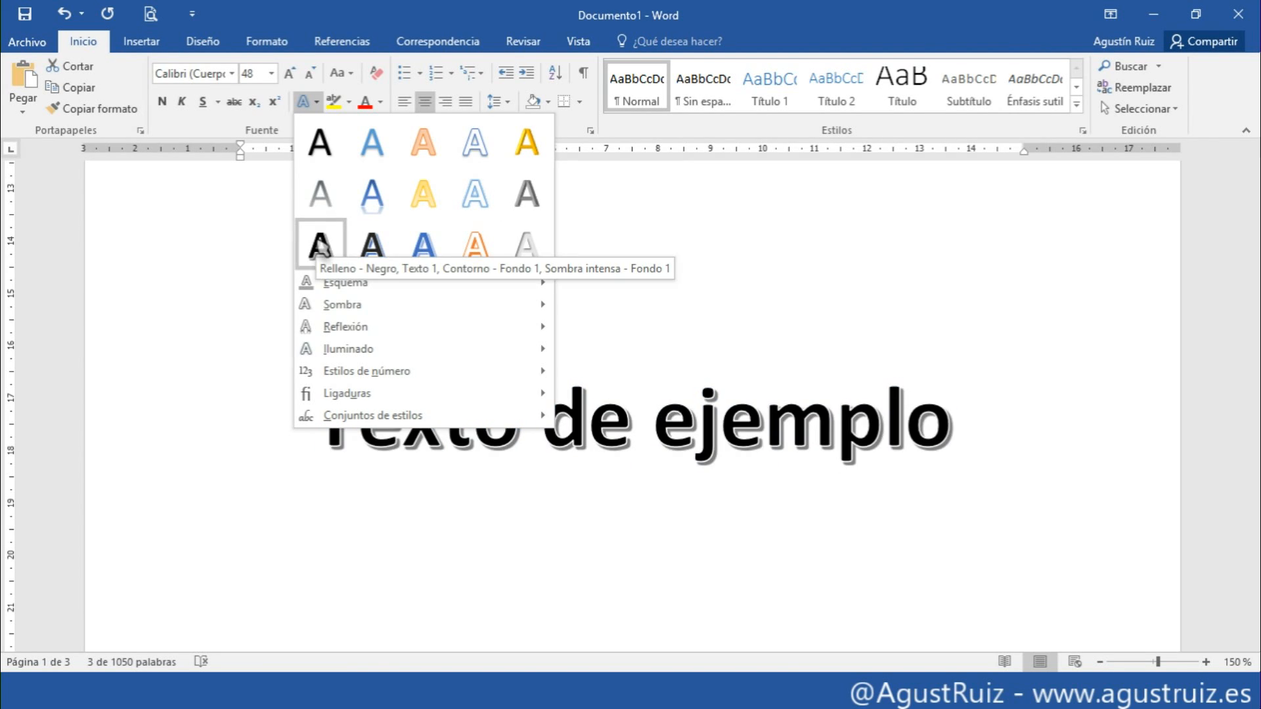
pyautogui.moveTo(483, 284)
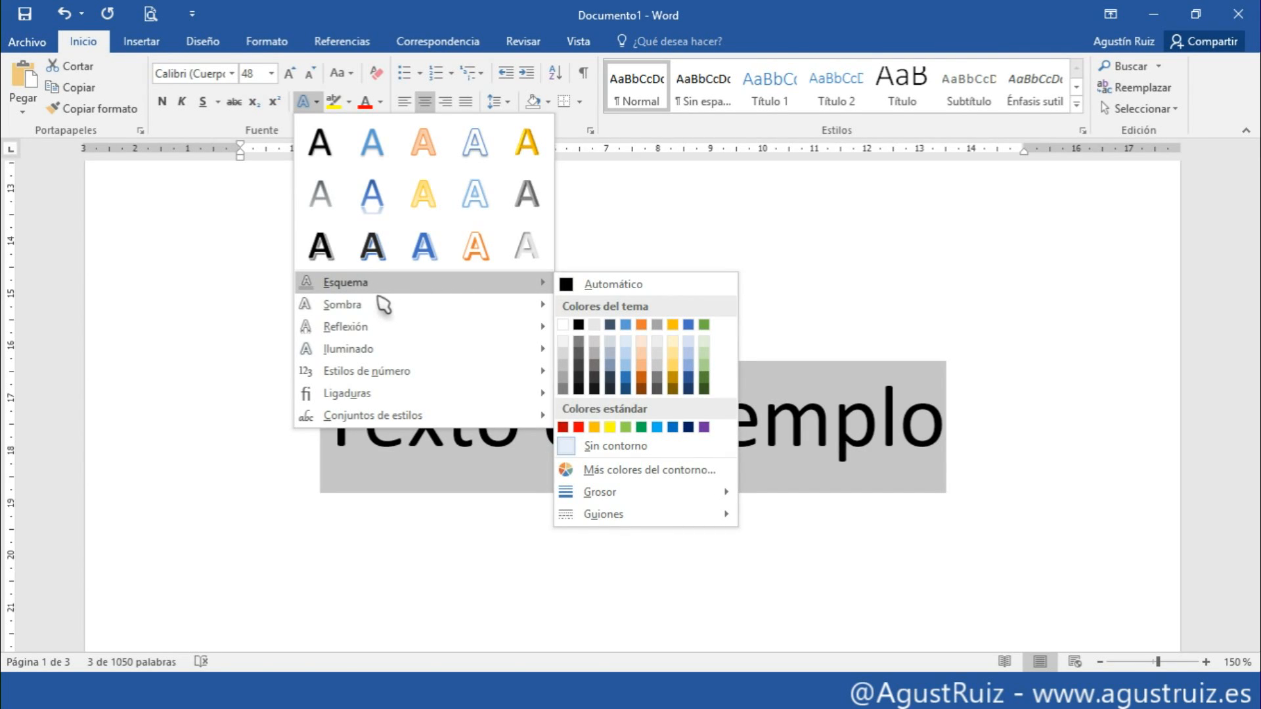
pyautogui.moveTo(387, 327)
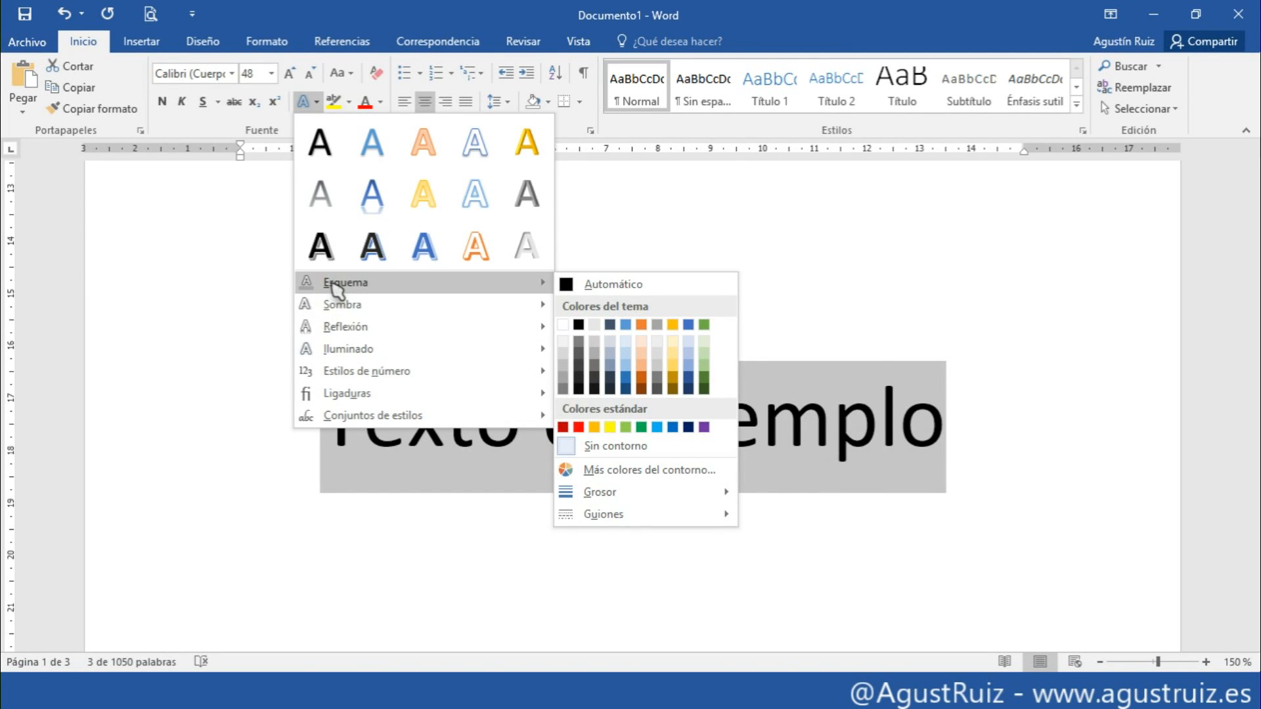
pyautogui.click(676, 326)
pyautogui.click(589, 517)
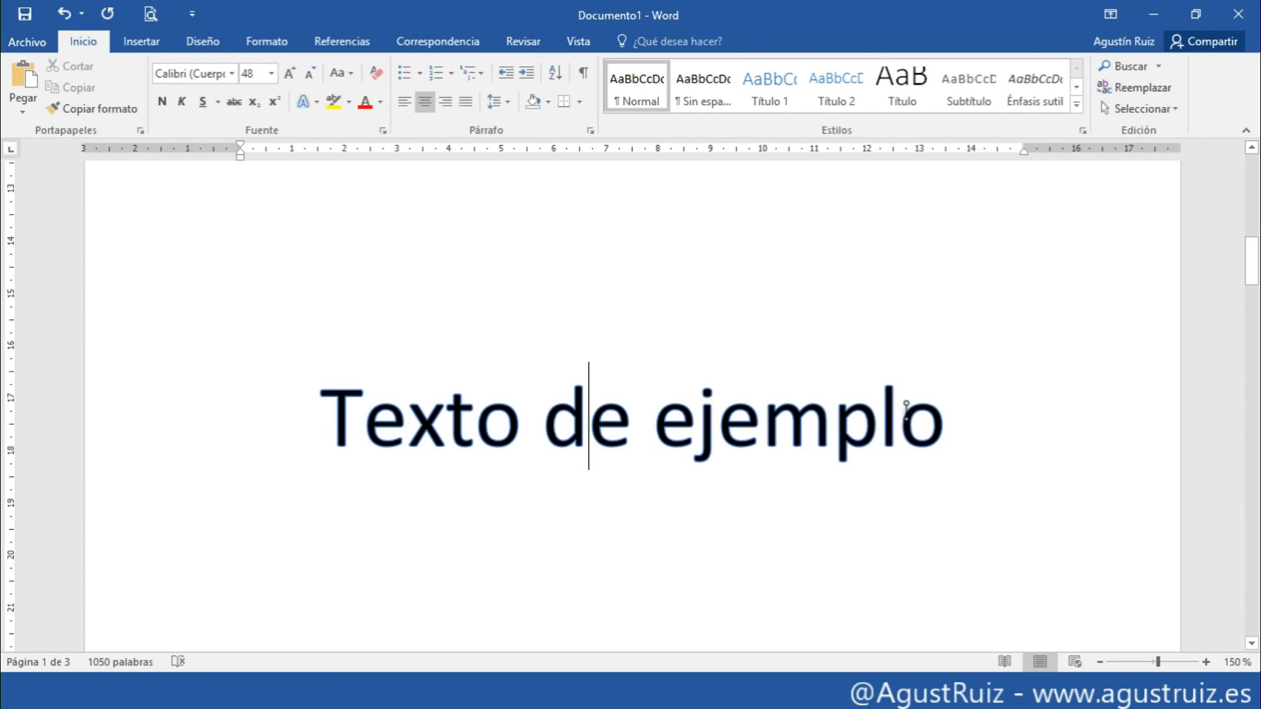
# - Remove the outline from "Texto de ejemplo" by setting it to Sin contorno
pyautogui.moveTo(942, 413); pyautogui.dragTo(316, 420)
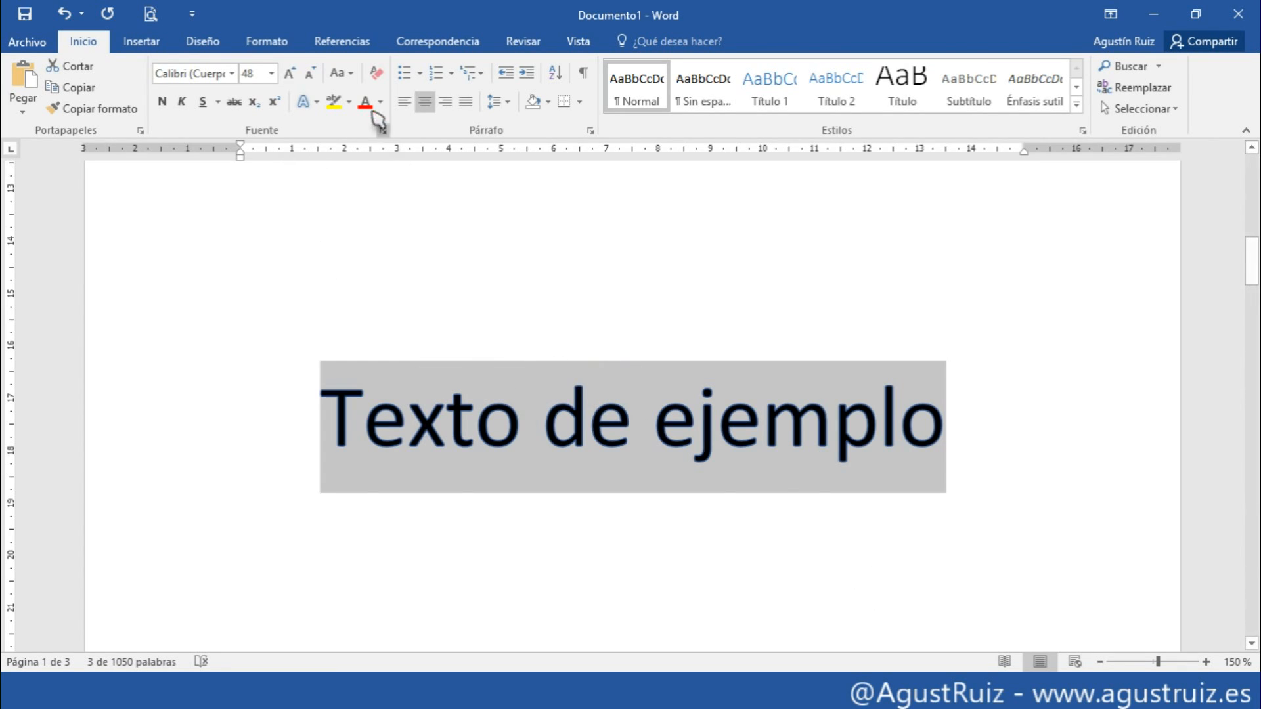
pyautogui.click(314, 103)
pyautogui.moveTo(391, 290)
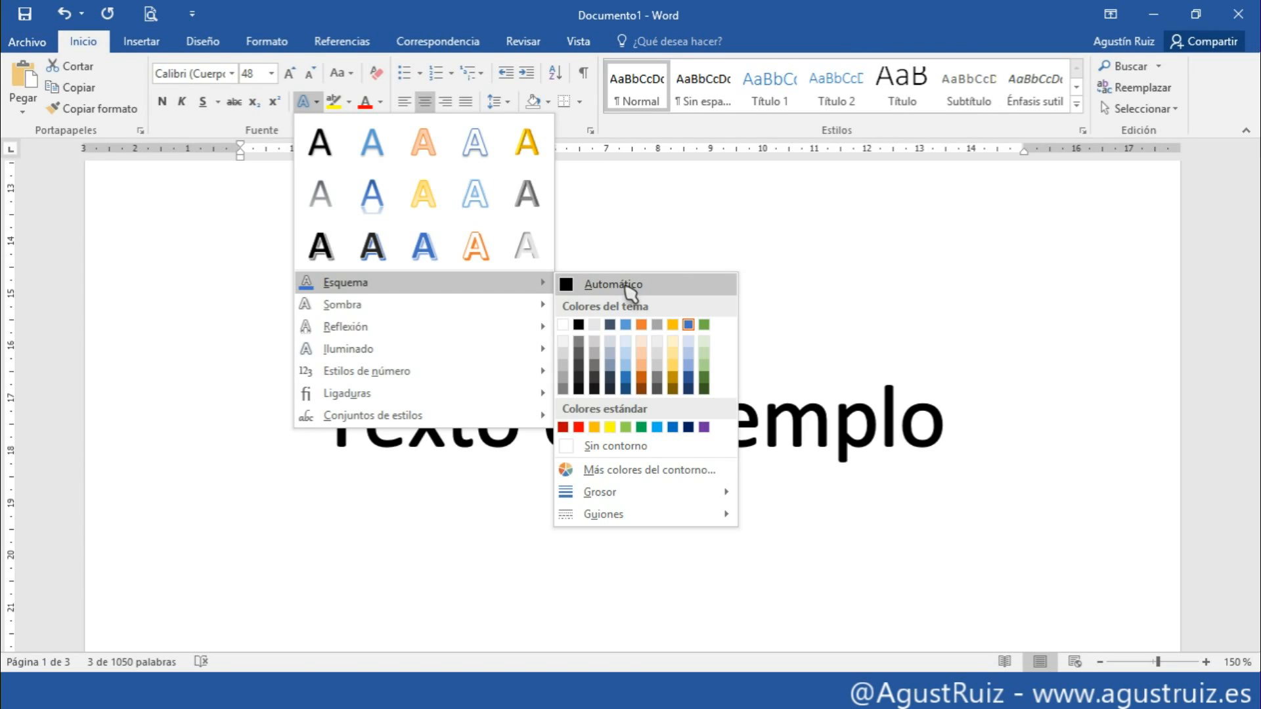
pyautogui.click(599, 447)
# - Preview the shadow and reflection effects on "Texto de ejemplo", and apply the largest blue glow variation
pyautogui.click(312, 102)
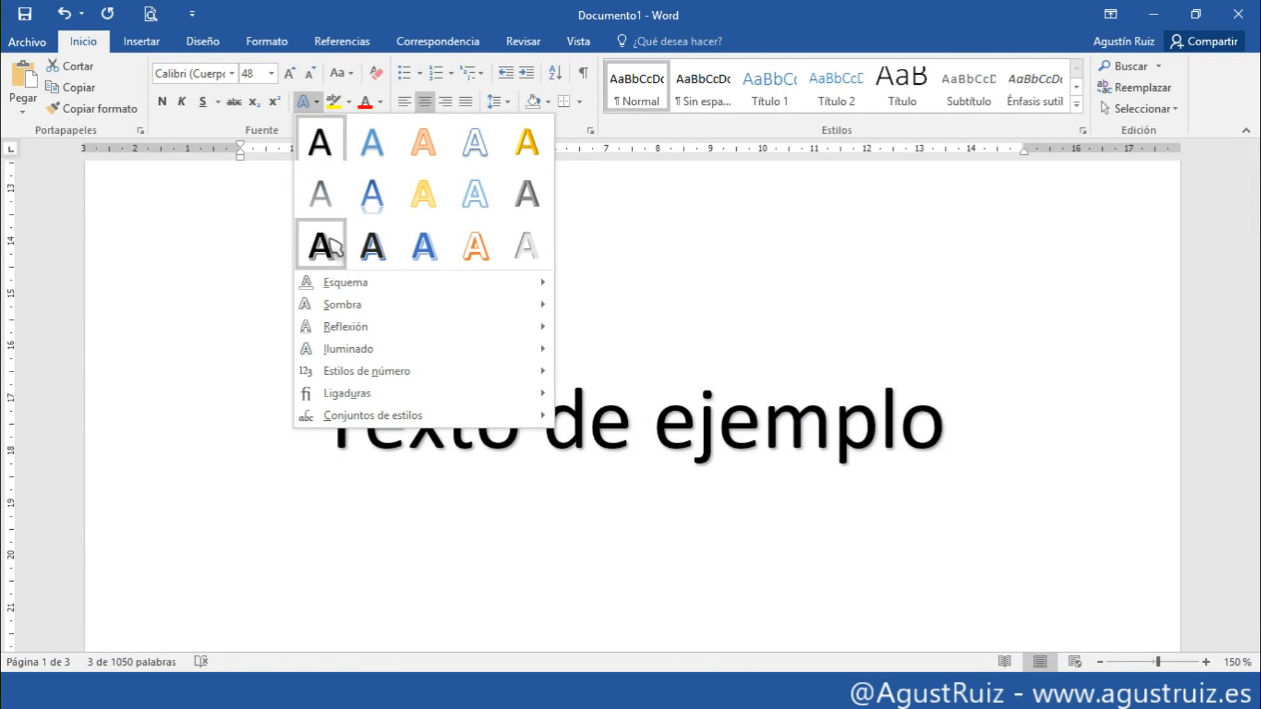
pyautogui.moveTo(344, 307)
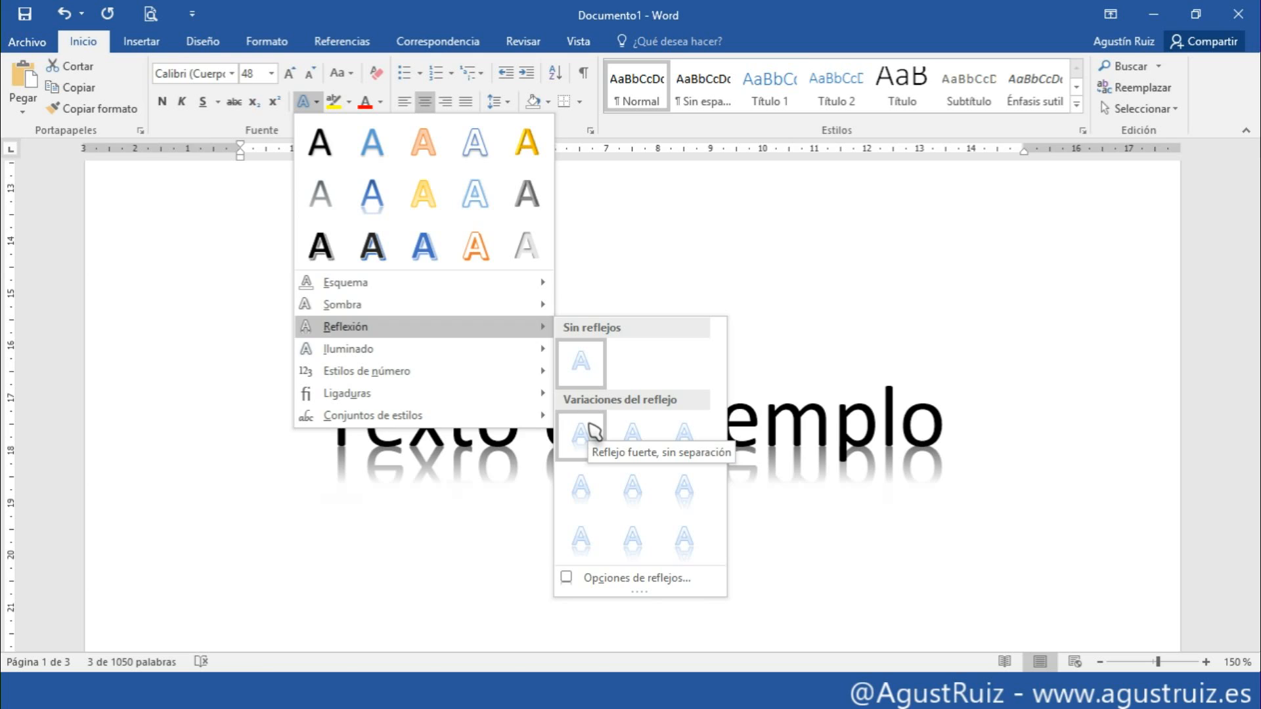
pyautogui.moveTo(526, 349)
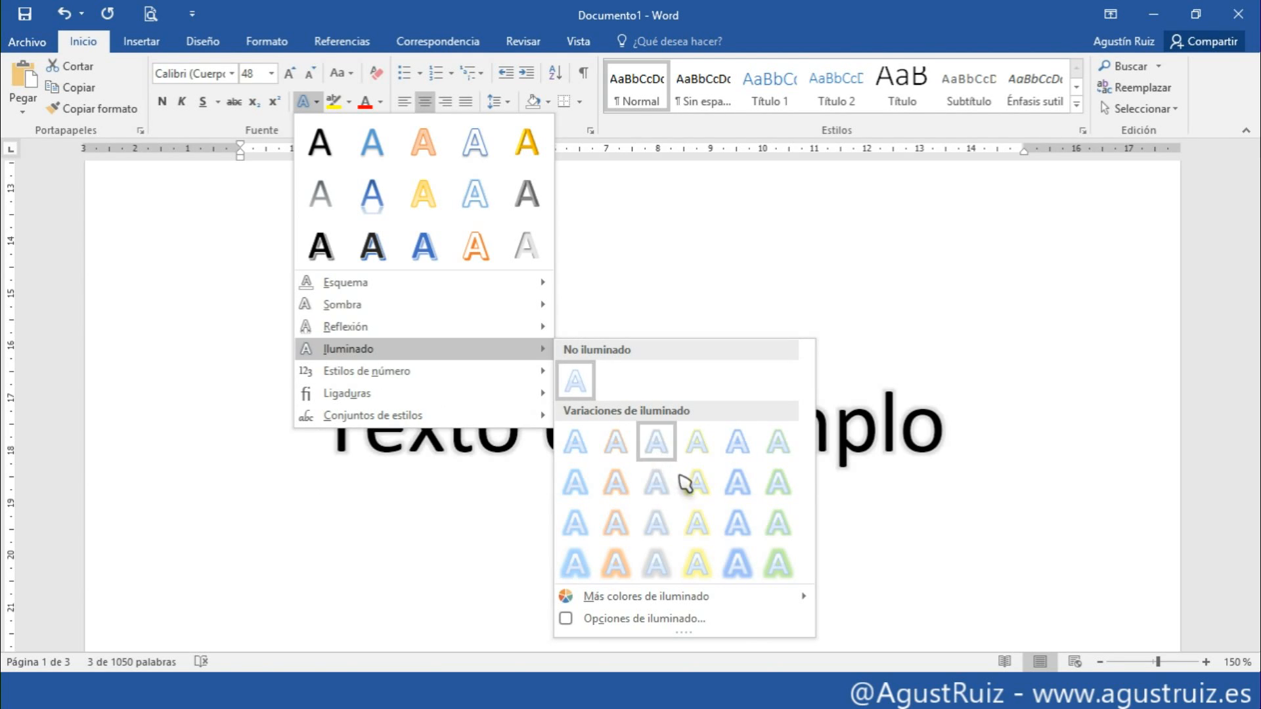
pyautogui.click(739, 570)
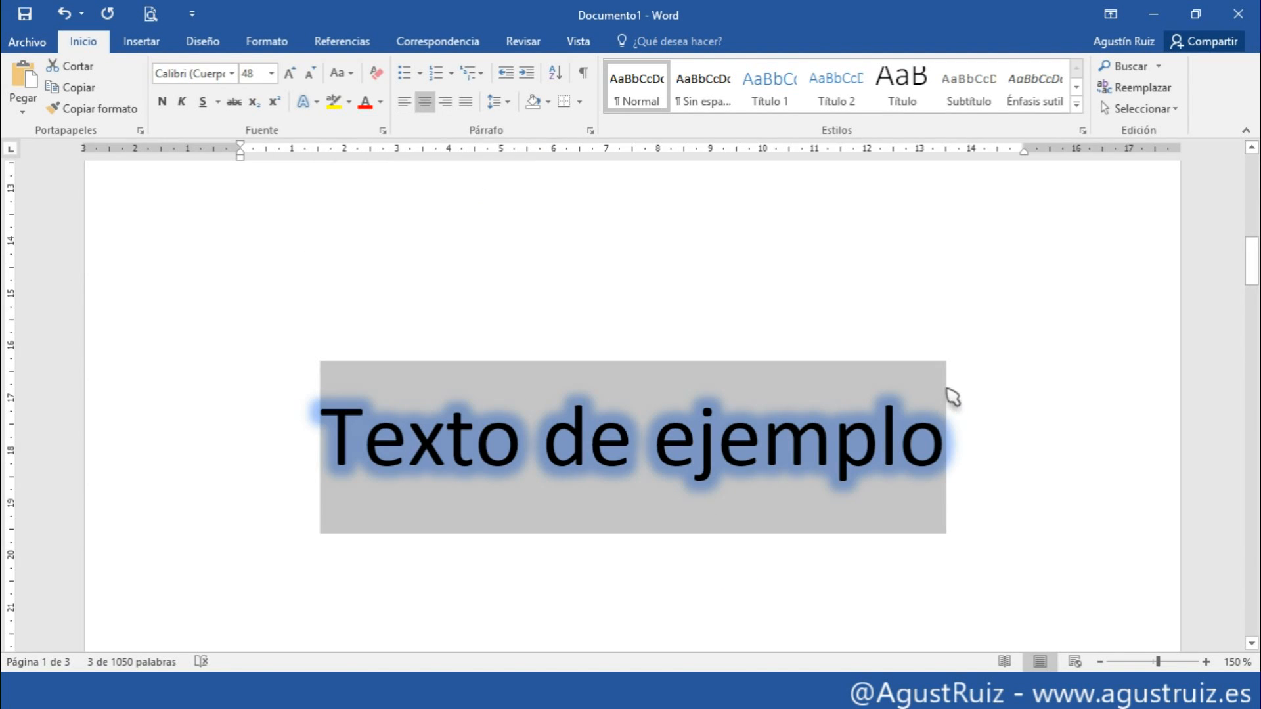
# - Remove the glow effect from the whole "Texto de ejemplo" line
pyautogui.click(958, 447)
pyautogui.moveTo(977, 437); pyautogui.dragTo(319, 439)
pyautogui.click(316, 101)
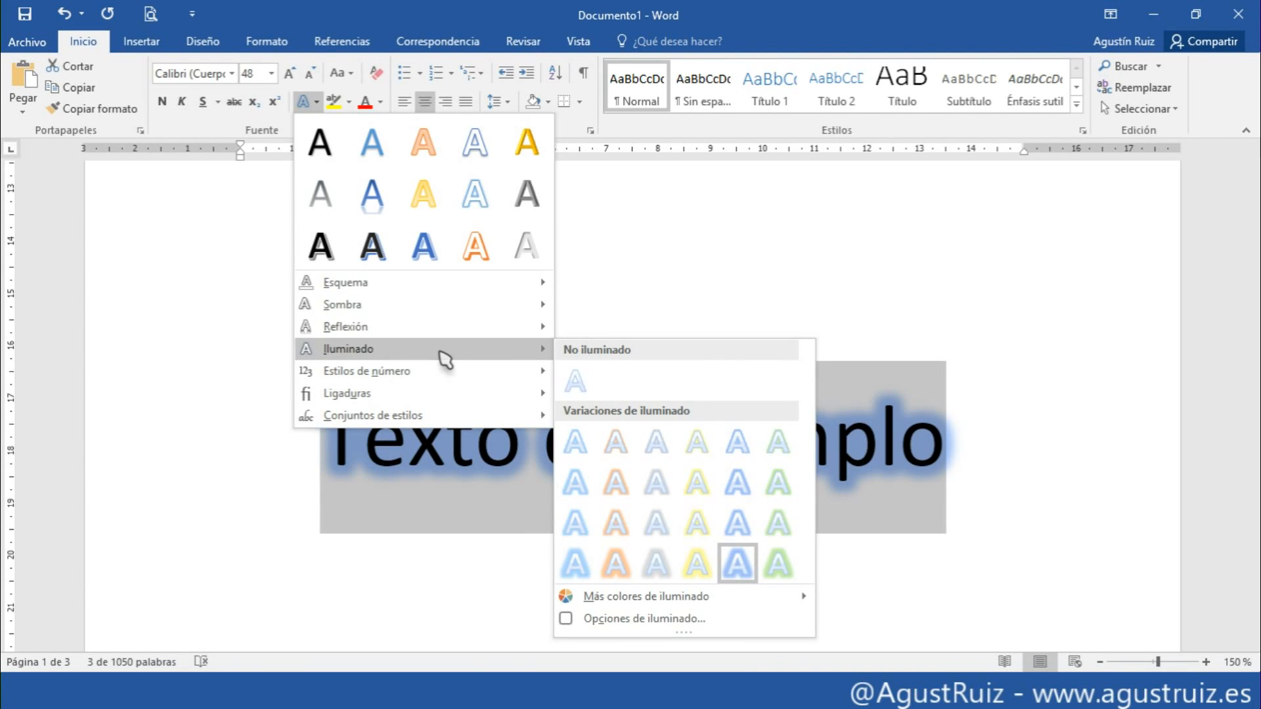
pyautogui.click(575, 381)
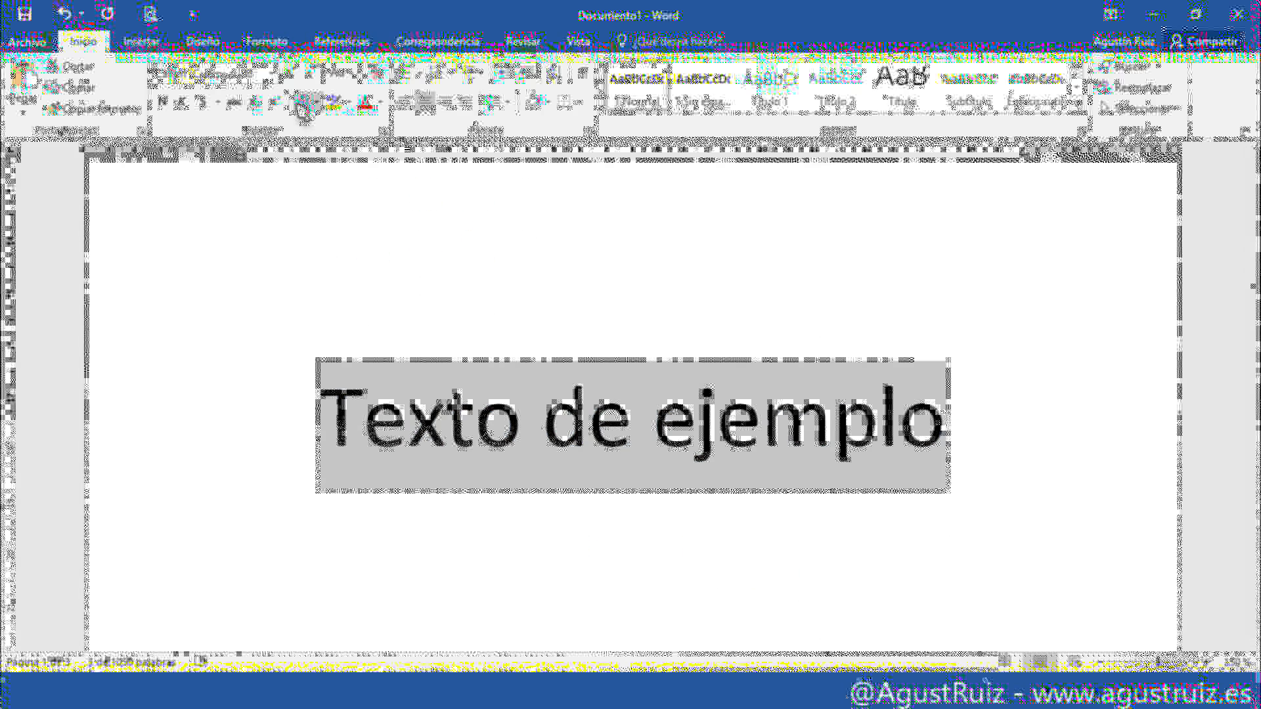
pyautogui.moveTo(464, 372)
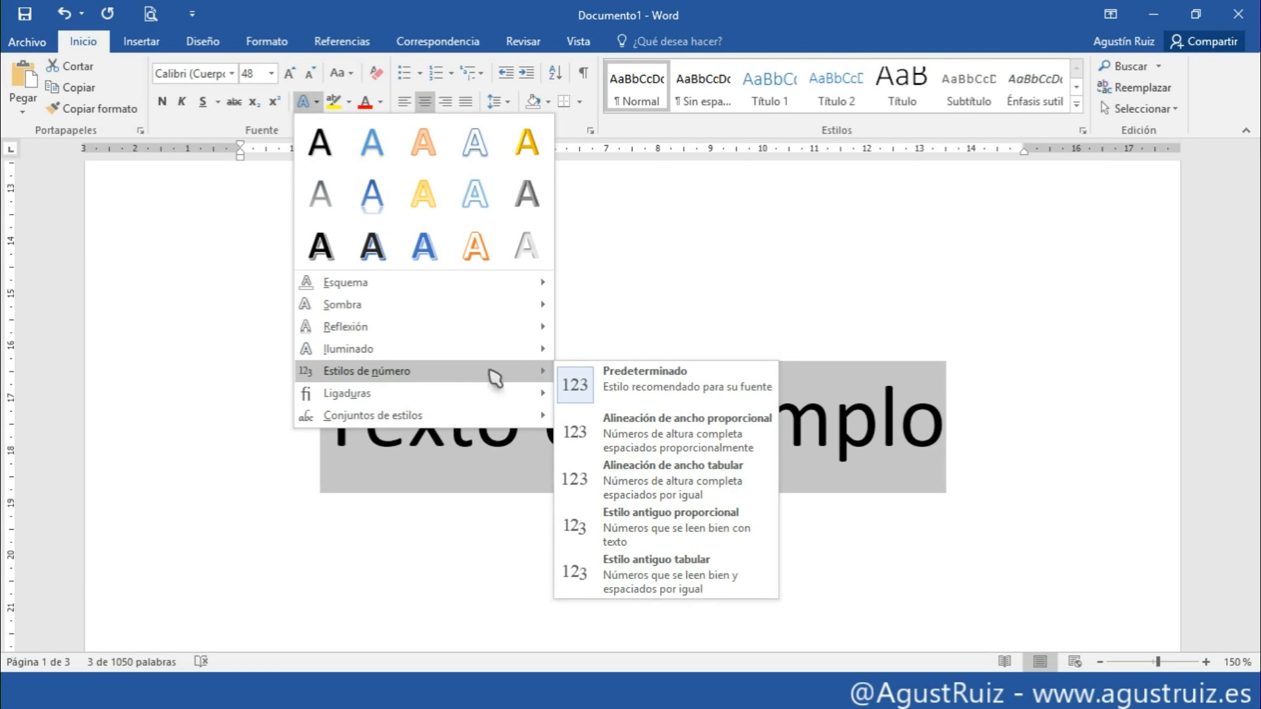
pyautogui.click(644, 572)
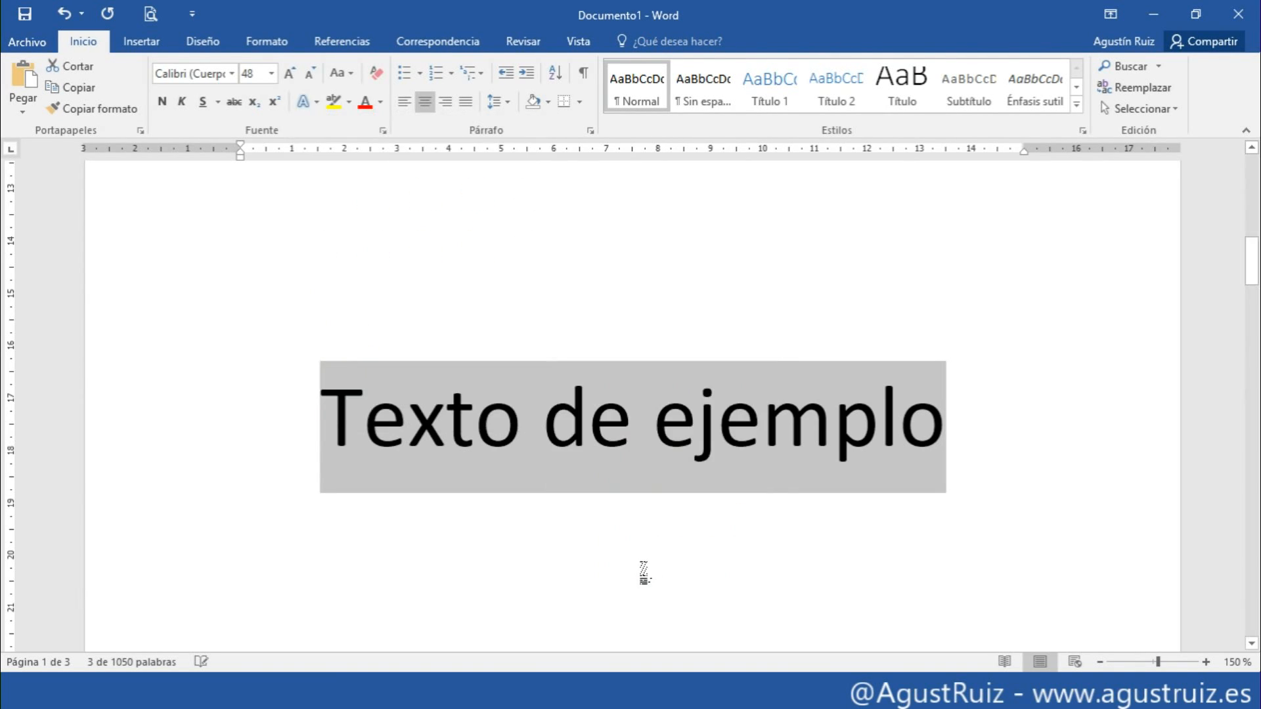
pyautogui.click(749, 425)
pyautogui.doubleClick(926, 422)
pyautogui.keyDown('shift'); pyautogui.click(371, 420); pyautogui.keyUp('shift')
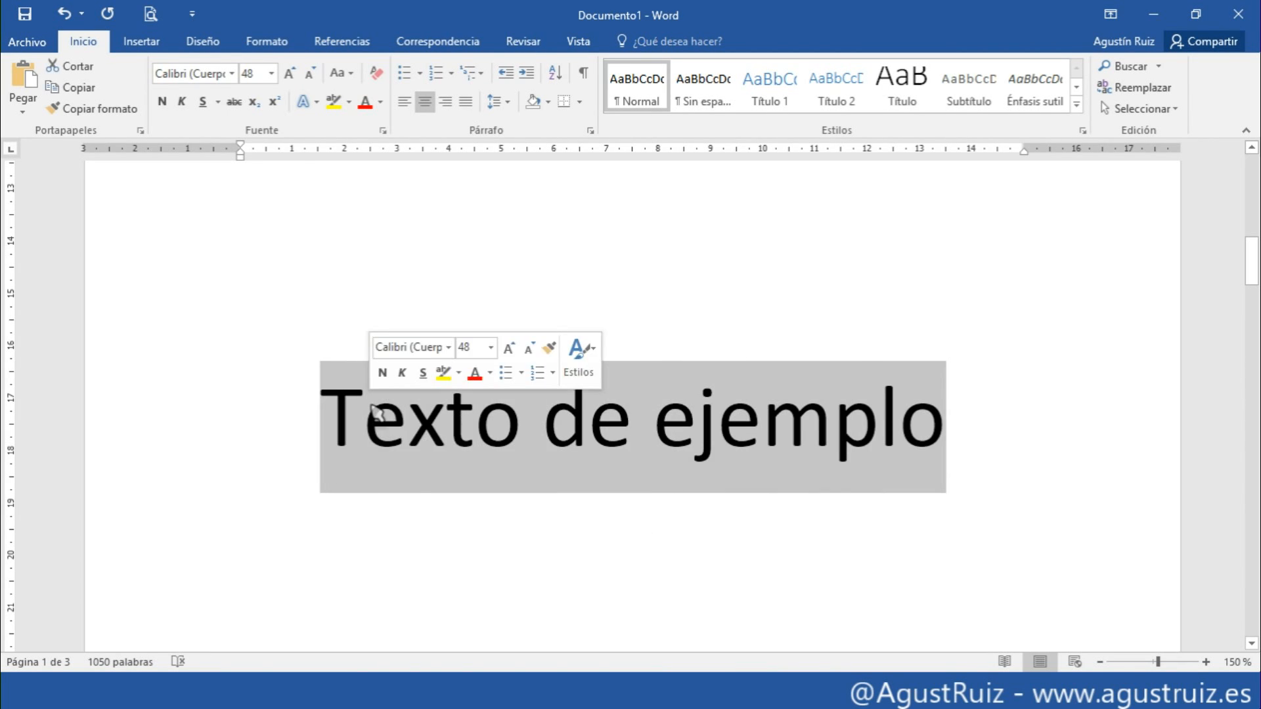
pyautogui.write('1234567890')
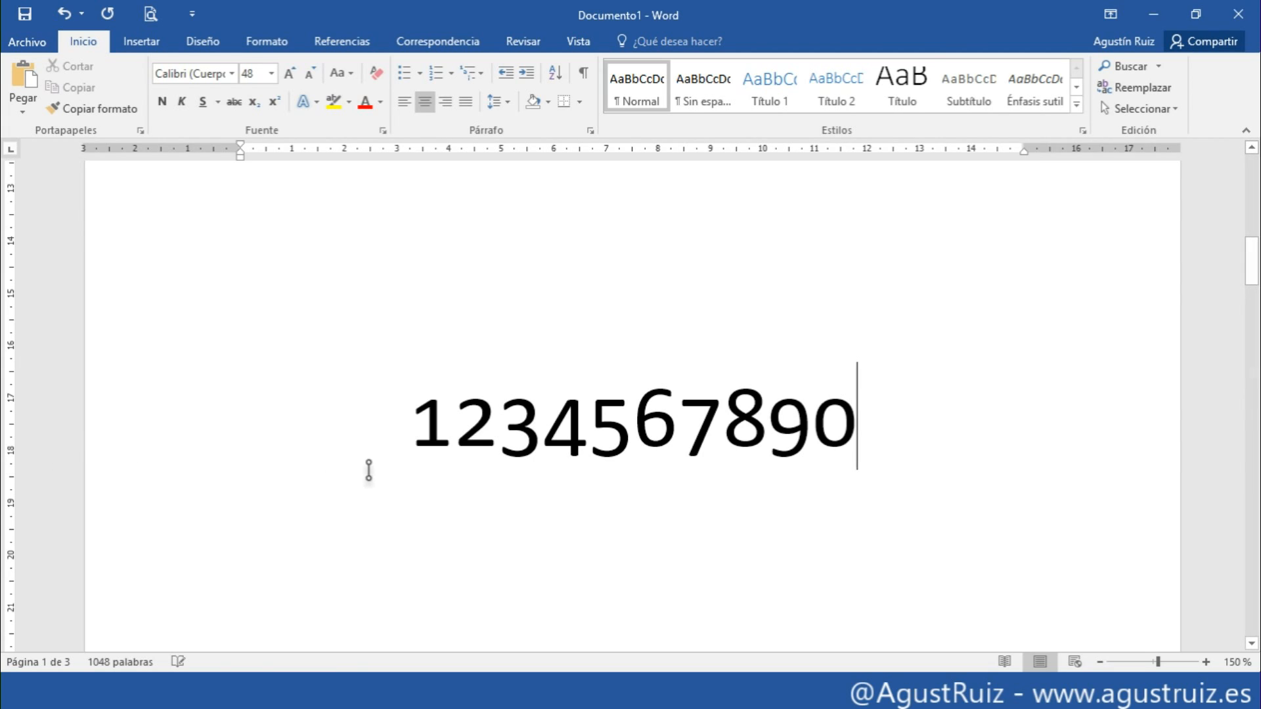
pyautogui.moveTo(398, 435); pyautogui.dragTo(881, 416)
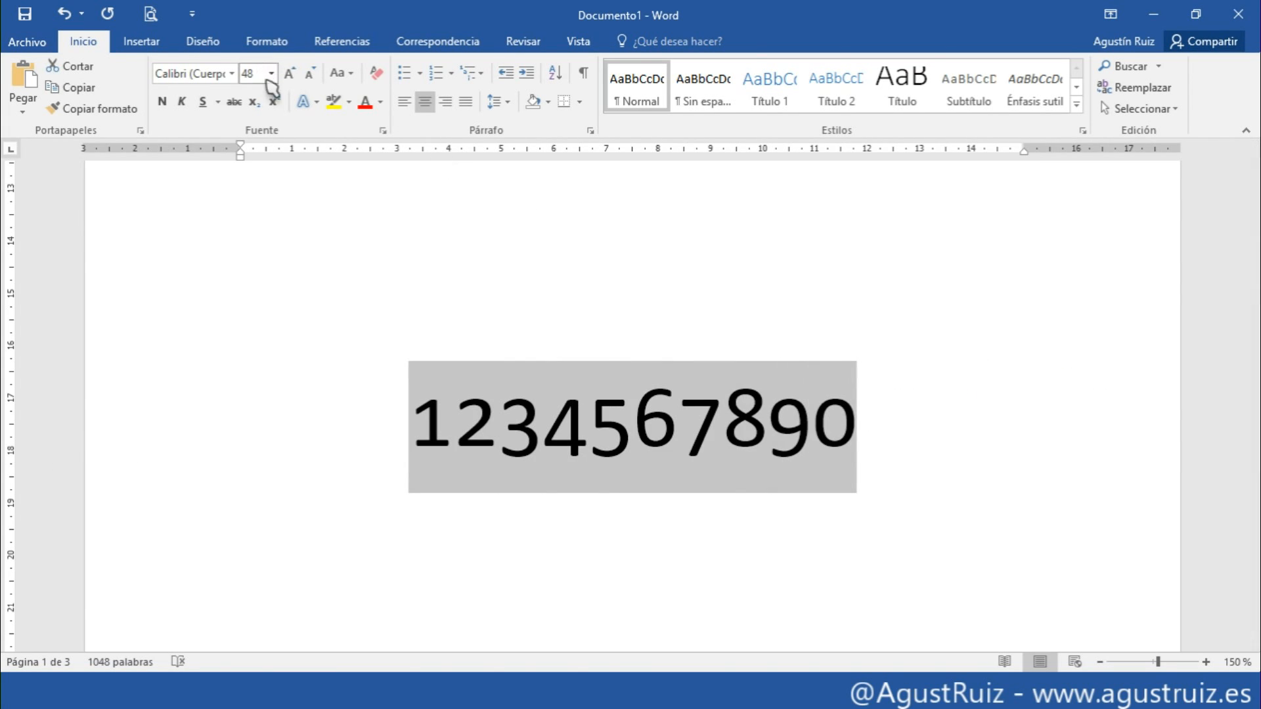
pyautogui.click(308, 105)
pyautogui.moveTo(416, 369)
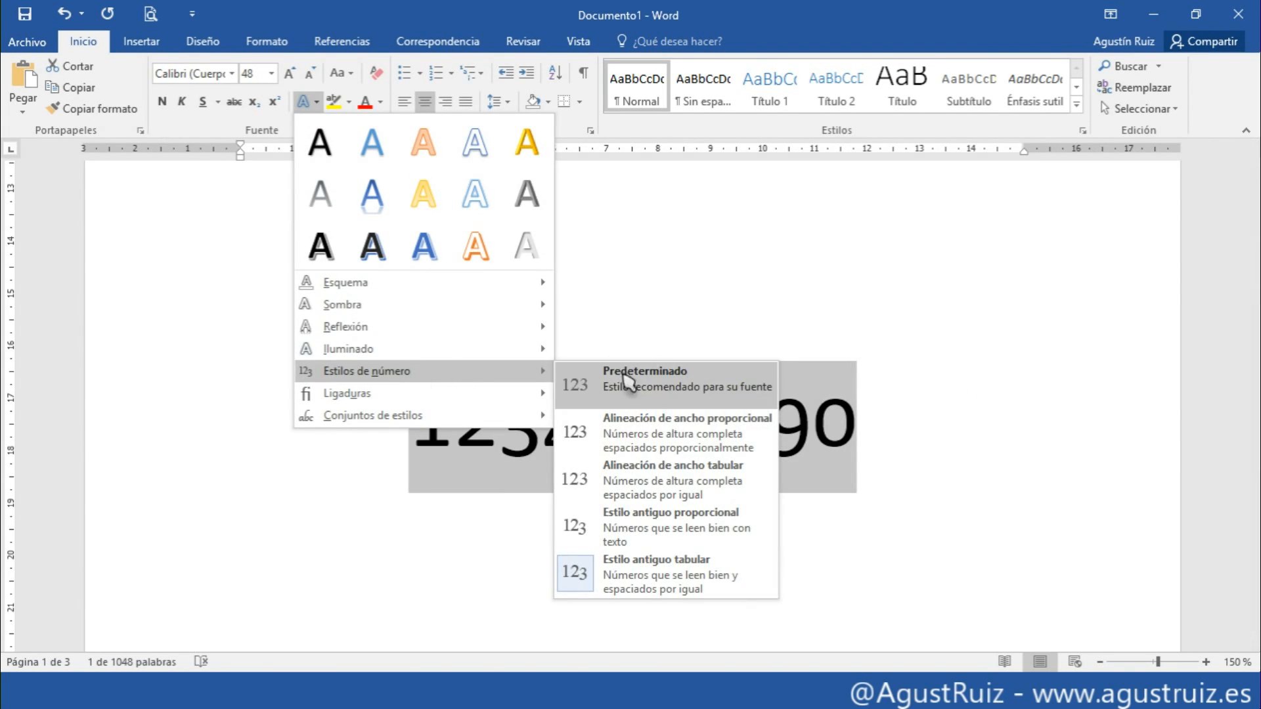
pyautogui.click(625, 484)
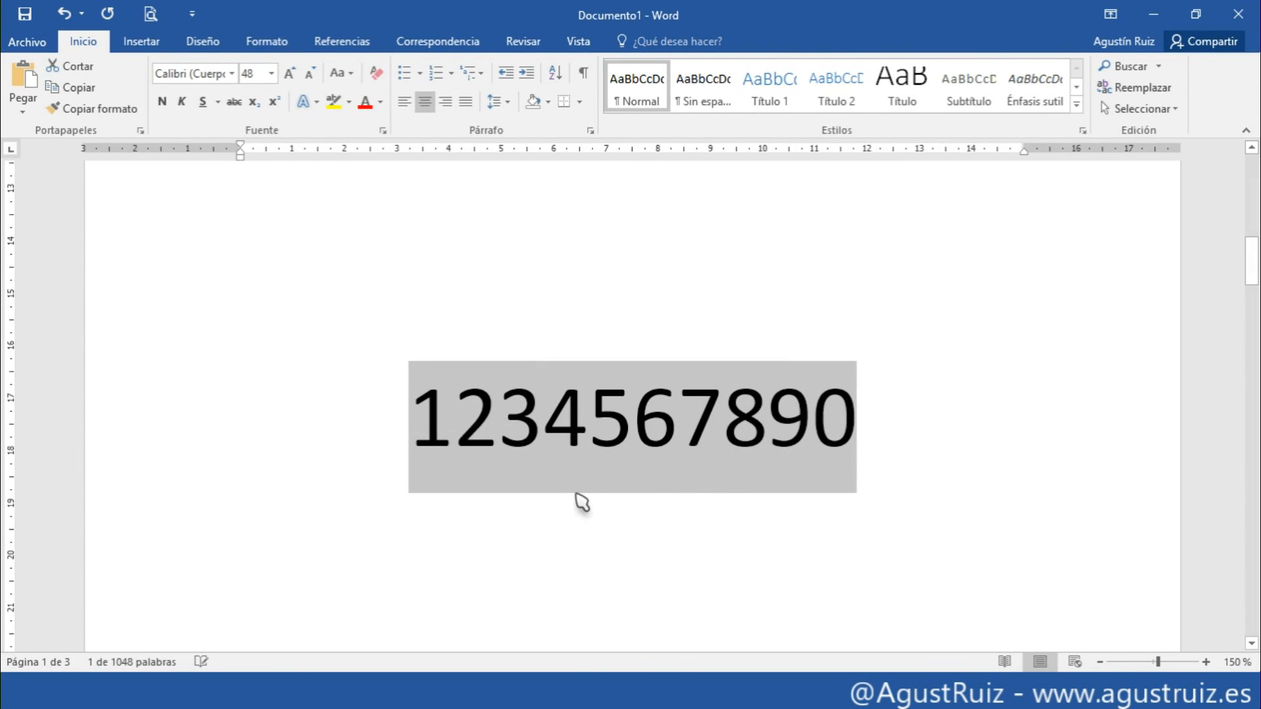
pyautogui.click(302, 102)
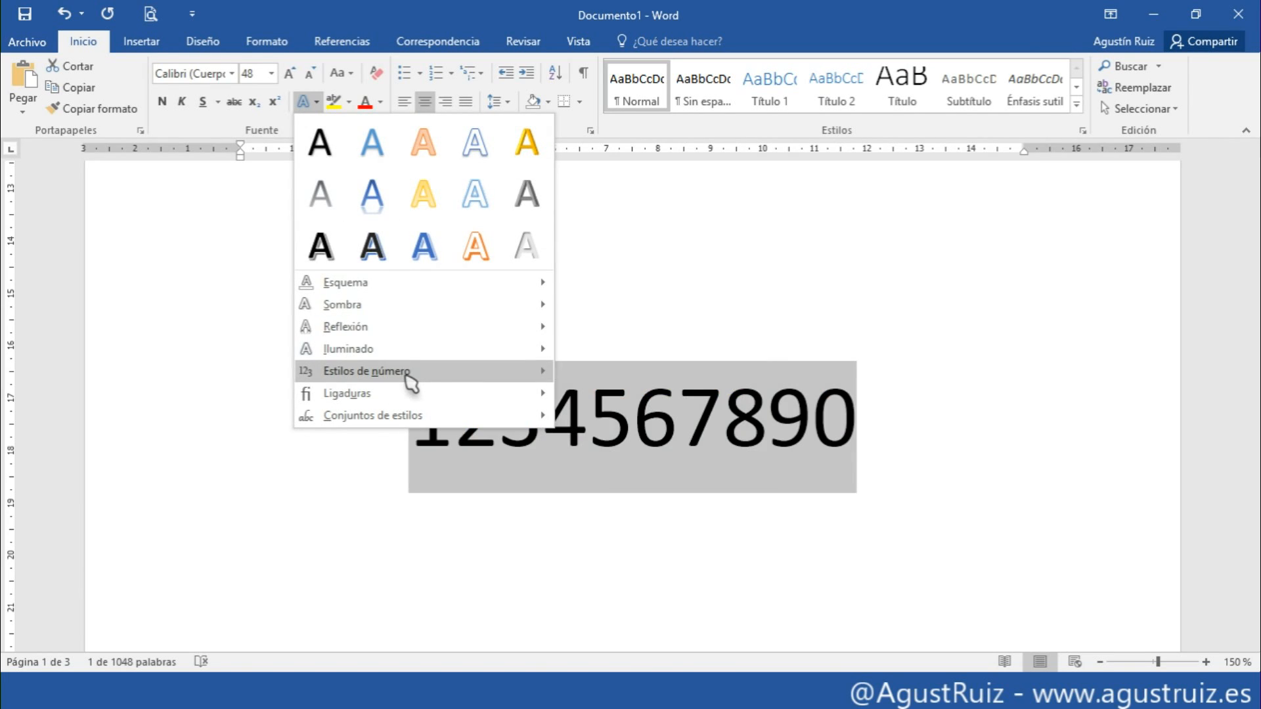
pyautogui.moveTo(411, 372)
pyautogui.click(646, 565)
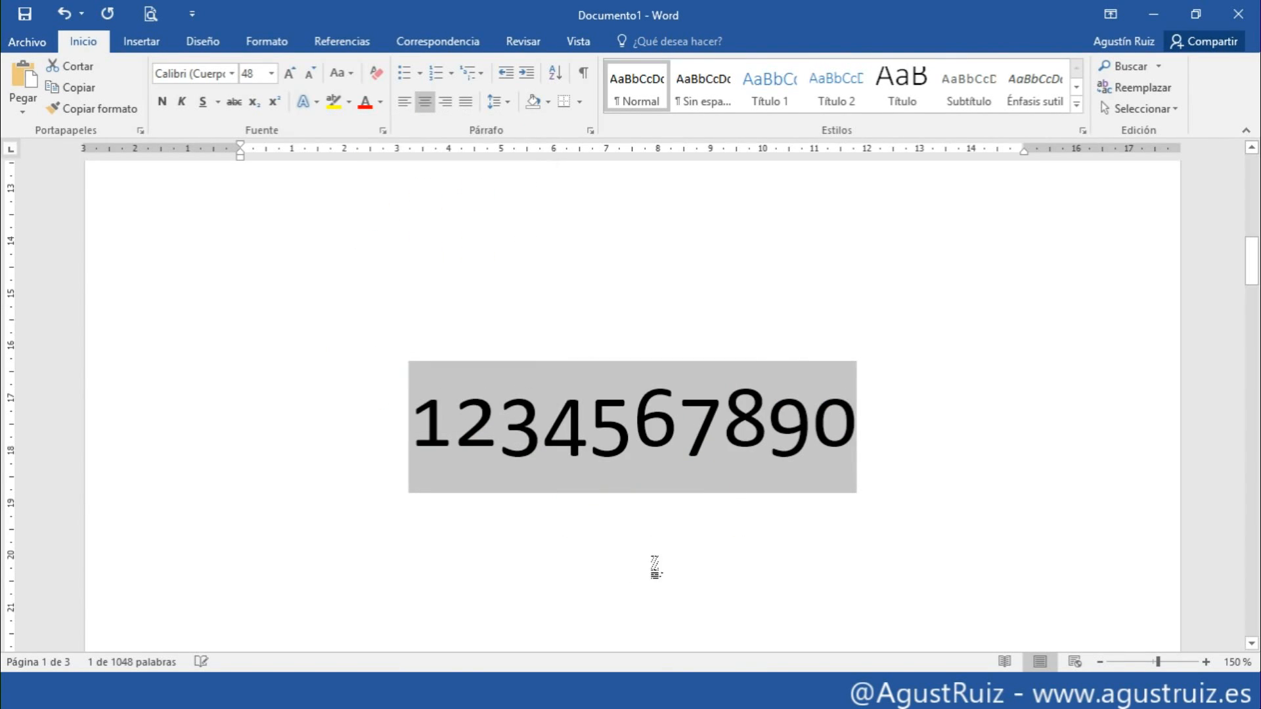
pyautogui.click(842, 494)
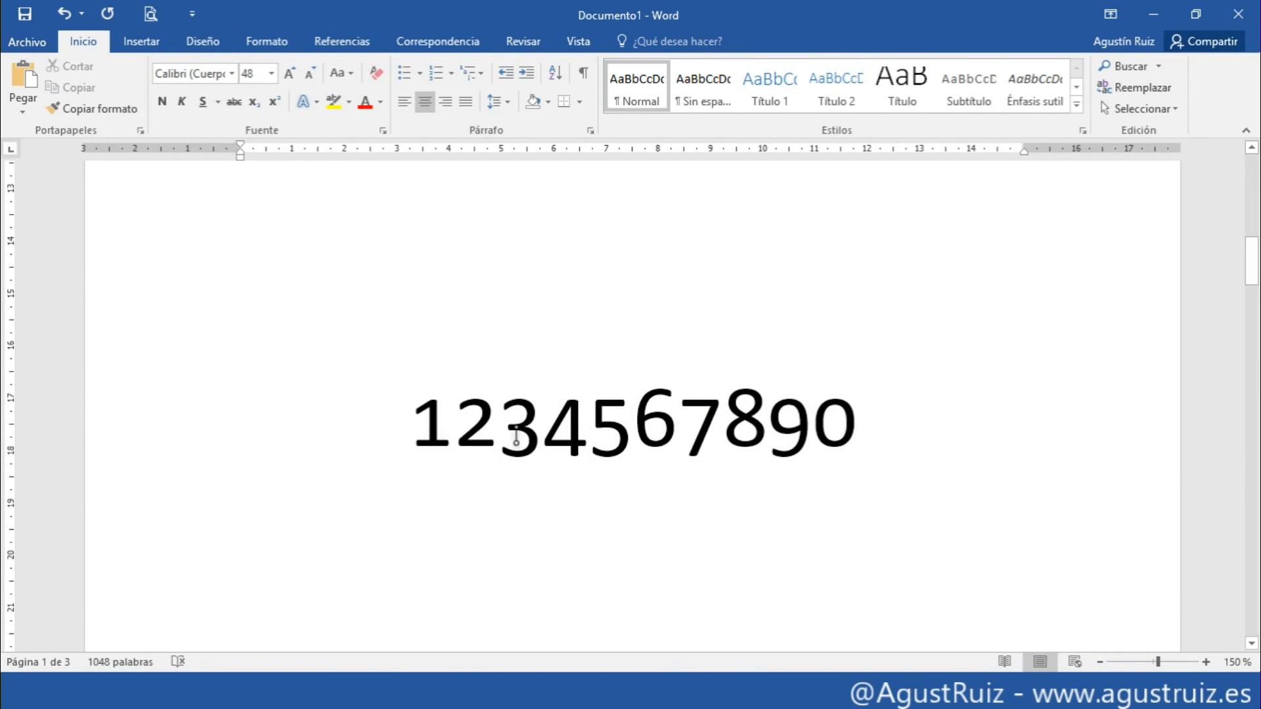
pyautogui.moveTo(410, 427); pyautogui.dragTo(858, 428)
pyautogui.click(306, 101)
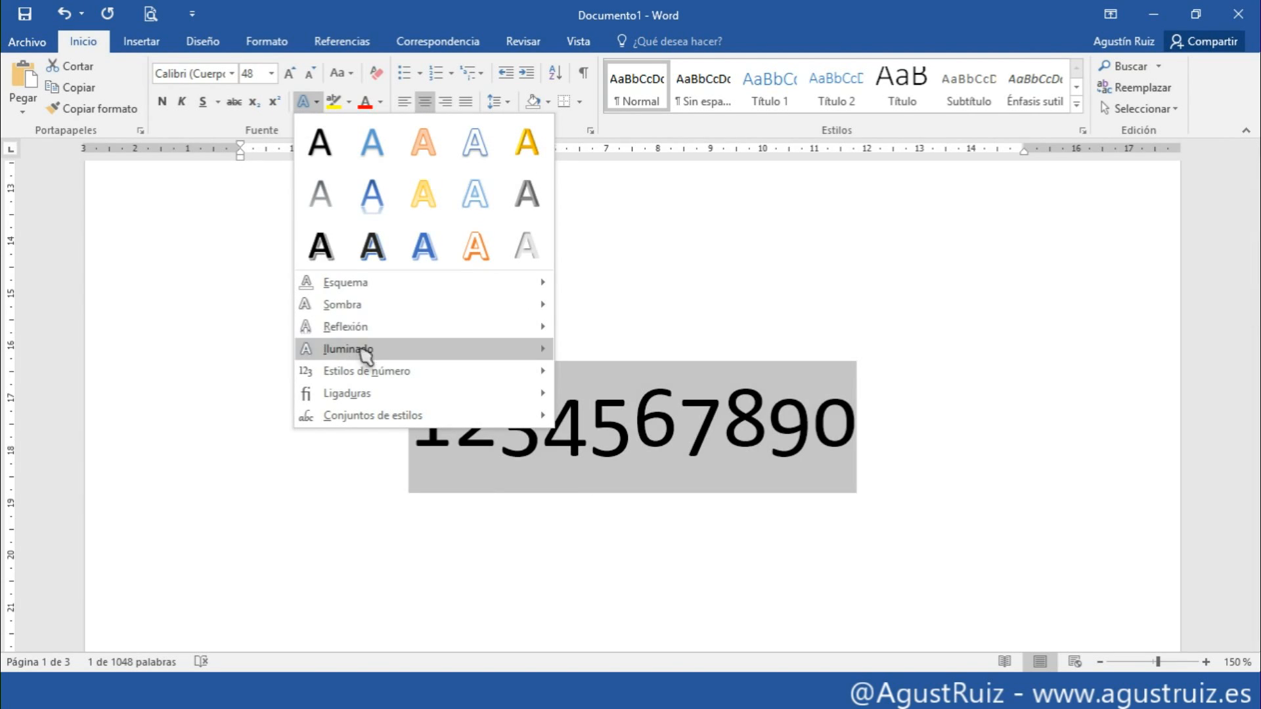
pyautogui.moveTo(395, 397)
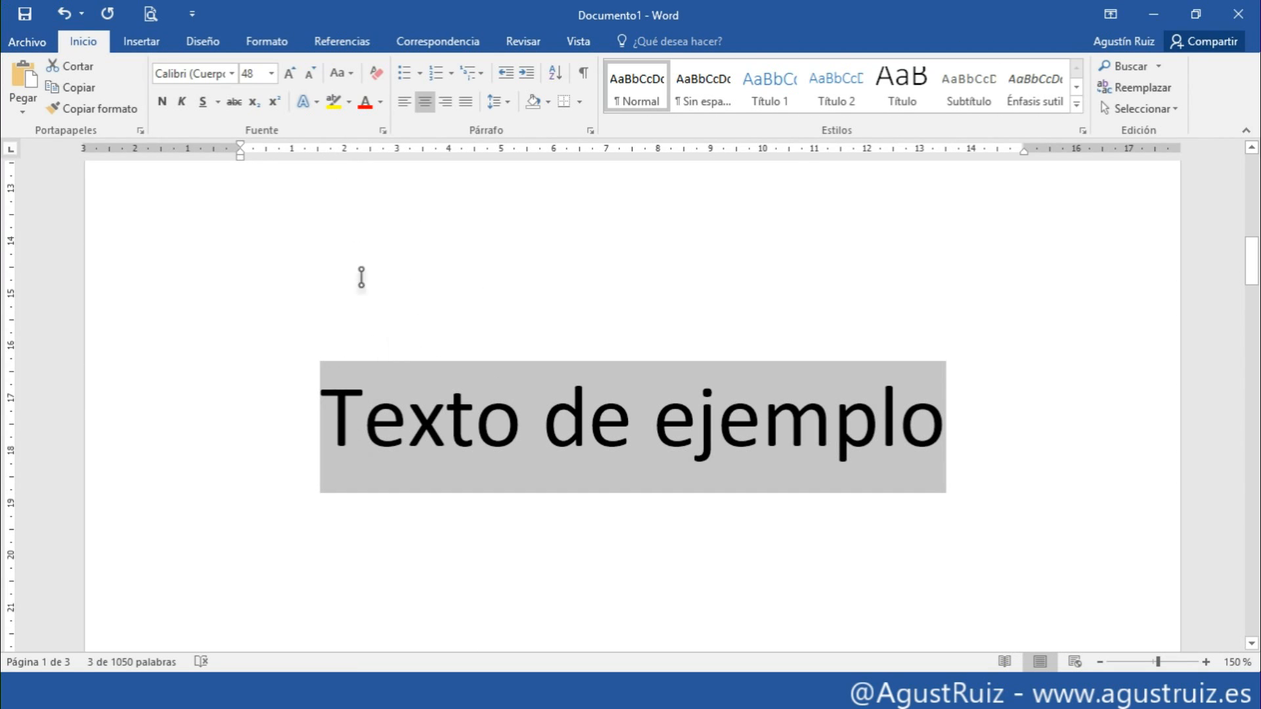
# - Highlight the whole "Texto de ejemplo" line in bright green
pyautogui.click(349, 103)
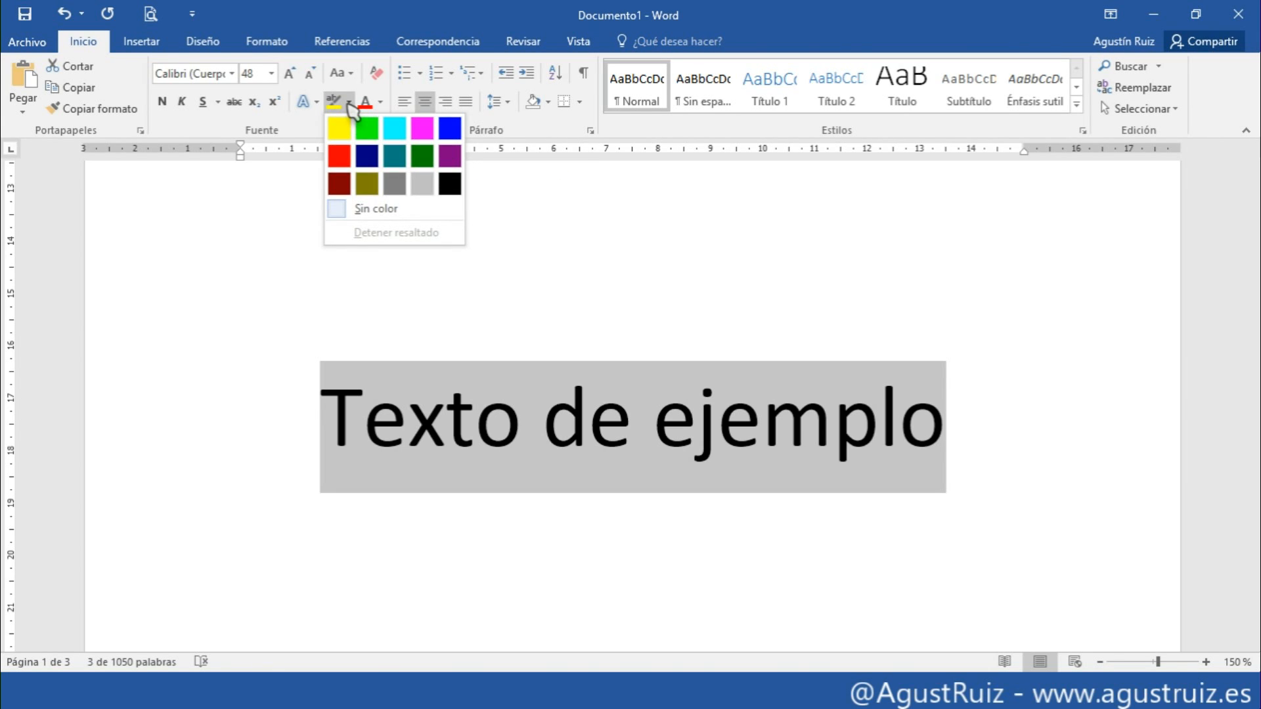
pyautogui.click(367, 129)
pyautogui.click(338, 442)
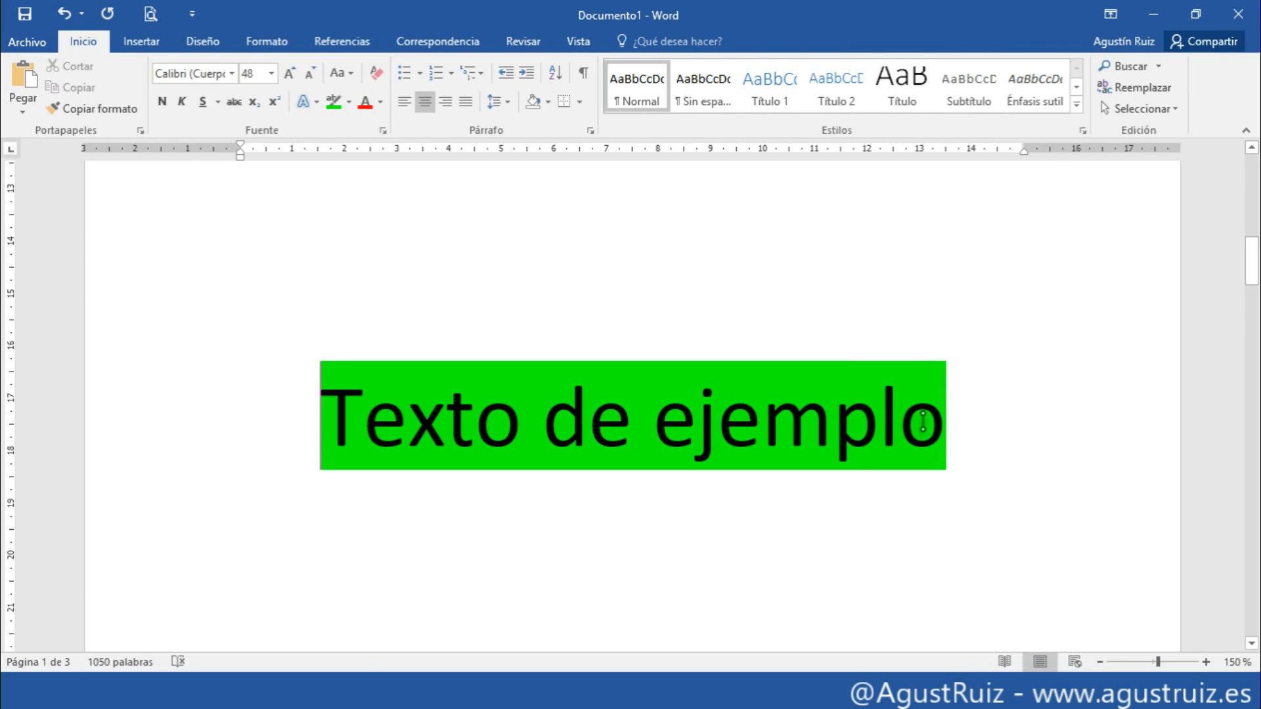
# - Clear the highlight from "Texto de ejemplo" by setting it to Sin color
pyautogui.moveTo(940, 423); pyautogui.dragTo(304, 409)
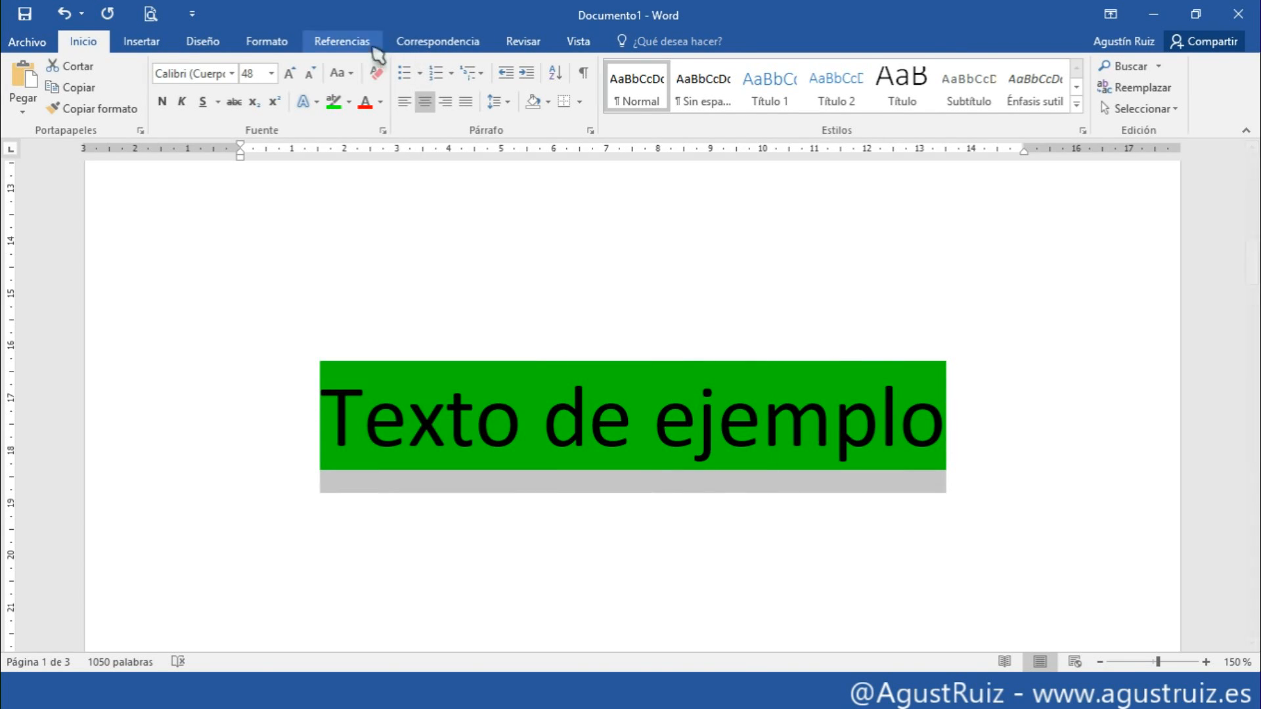
pyautogui.click(349, 102)
pyautogui.click(372, 206)
pyautogui.click(468, 415)
# - Highlight only the word "ejemplo" in yellow
pyautogui.click(669, 422)
pyautogui.doubleClick(711, 421)
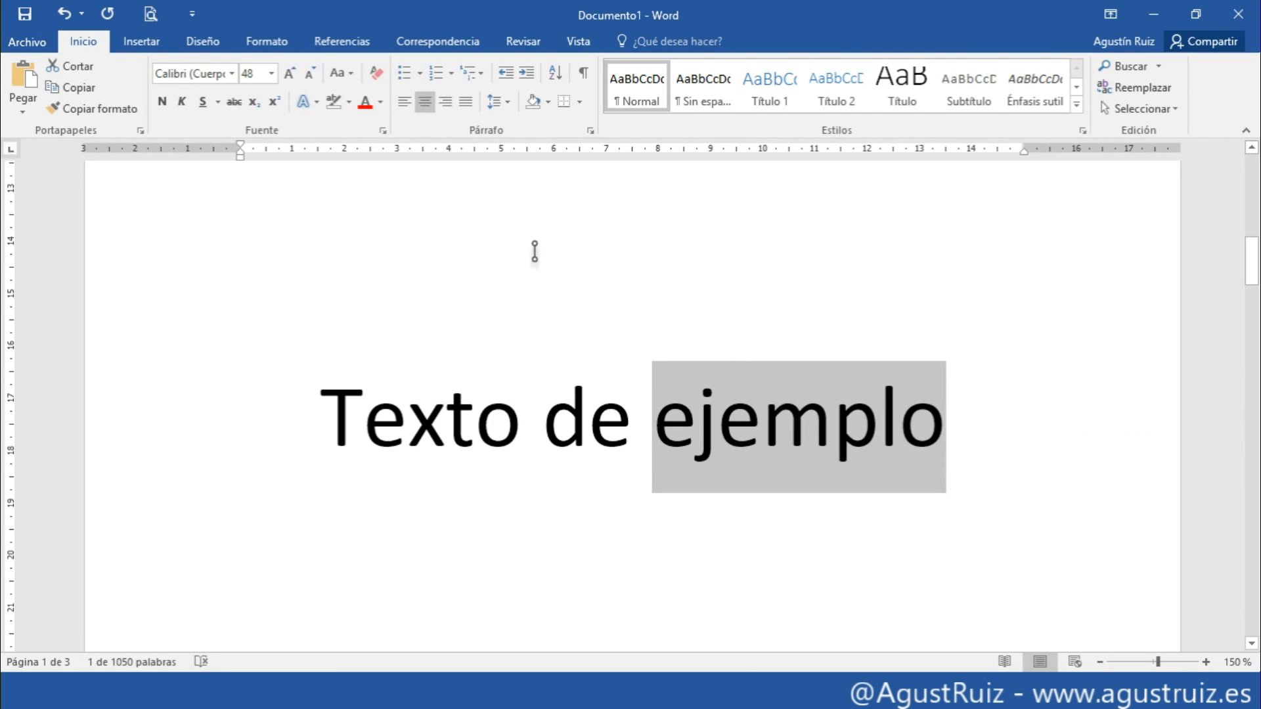
pyautogui.click(350, 103)
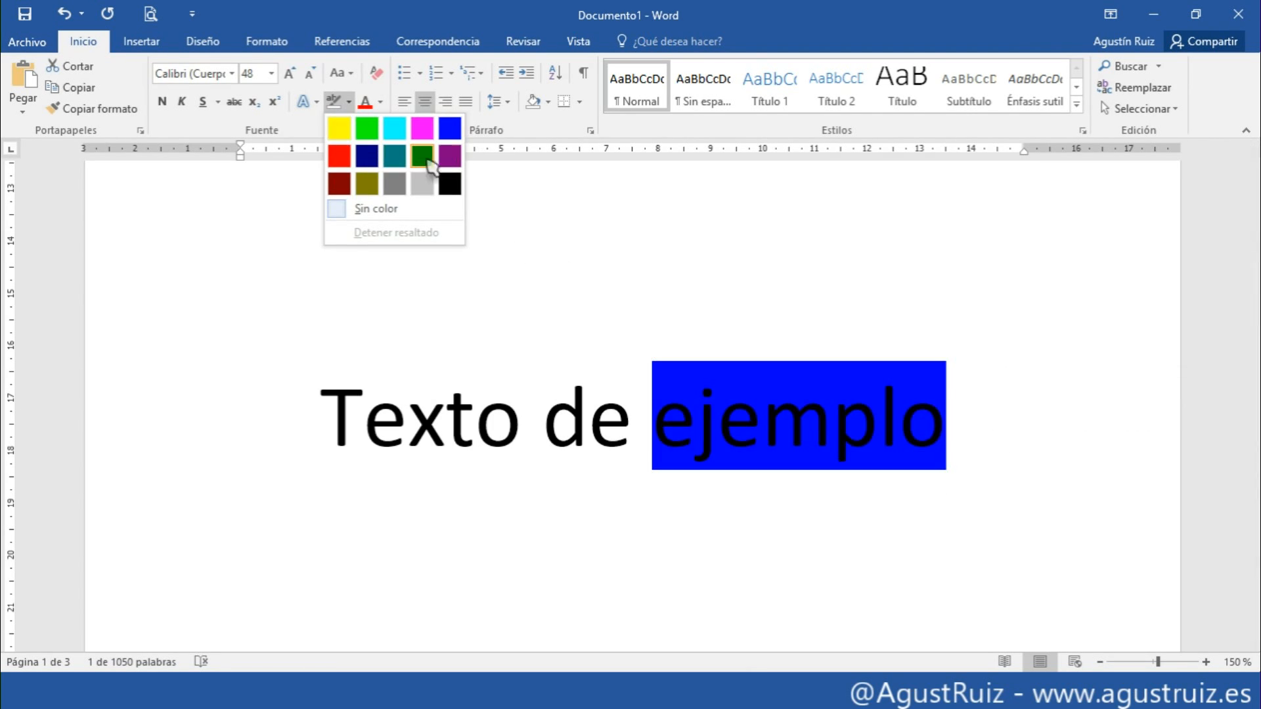
pyautogui.click(338, 128)
pyautogui.click(473, 489)
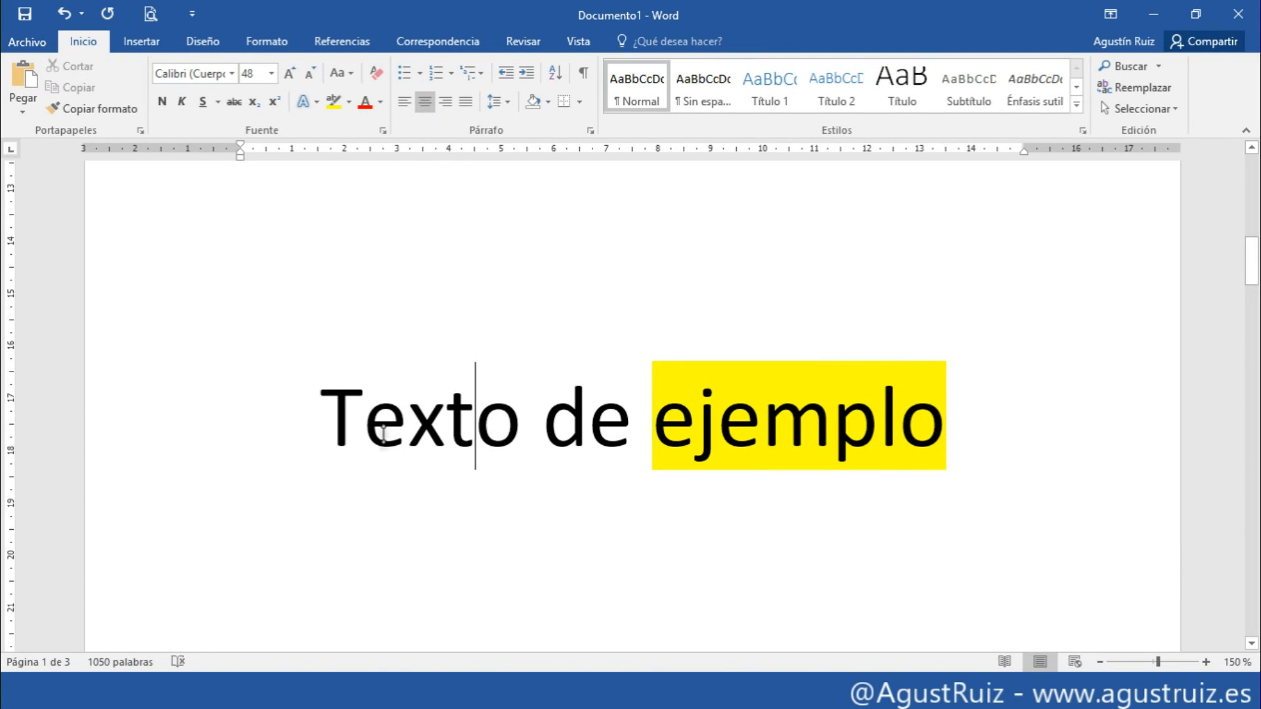
# - Open the additional font colours for the word "Texto" and try several standard palette swatches, ending on light orange
pyautogui.moveTo(344, 430); pyautogui.dragTo(522, 430)
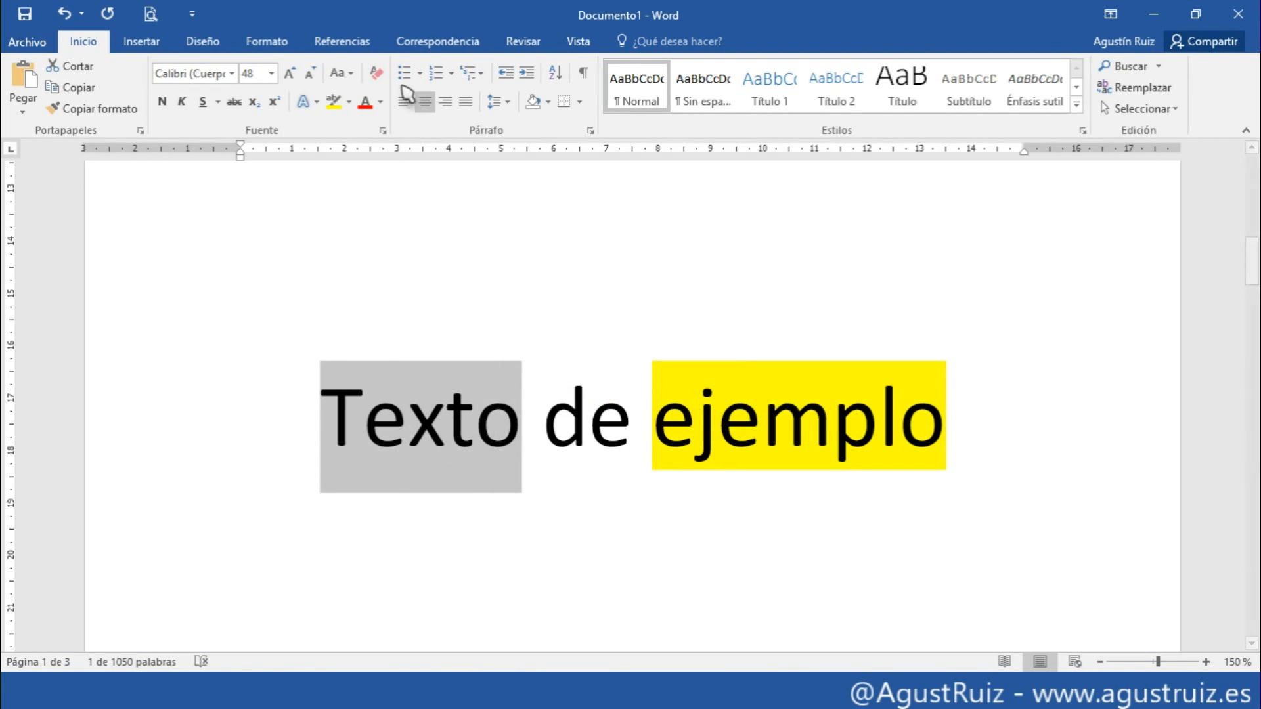
pyautogui.click(383, 101)
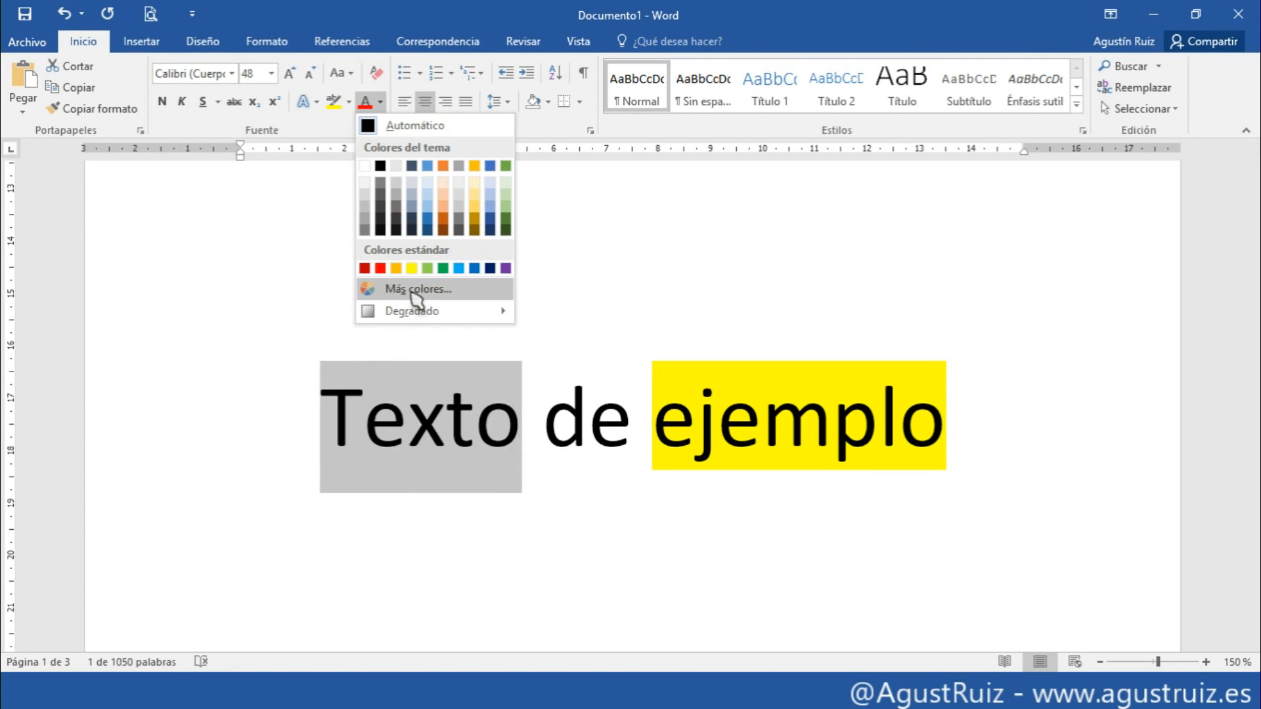
pyautogui.click(460, 293)
pyautogui.moveTo(571, 176); pyautogui.dragTo(558, 166)
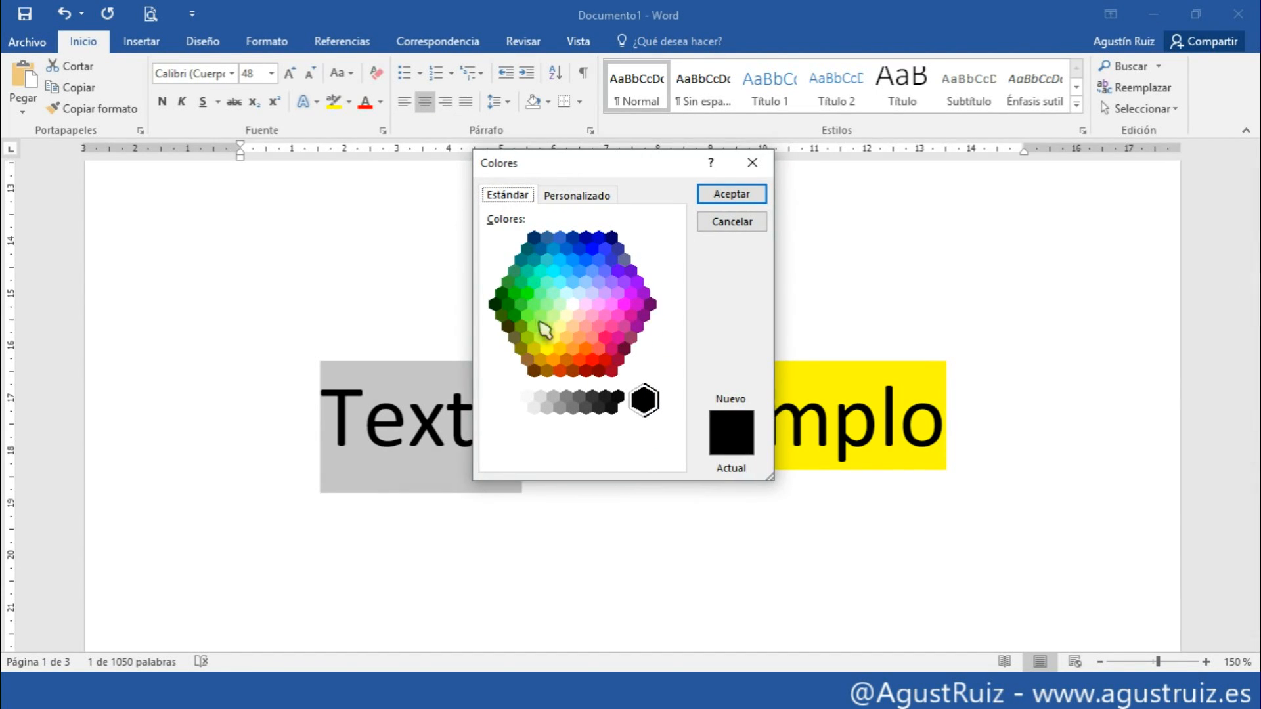
pyautogui.click(608, 301)
pyautogui.click(604, 271)
pyautogui.click(616, 290)
pyautogui.click(622, 326)
pyautogui.click(566, 337)
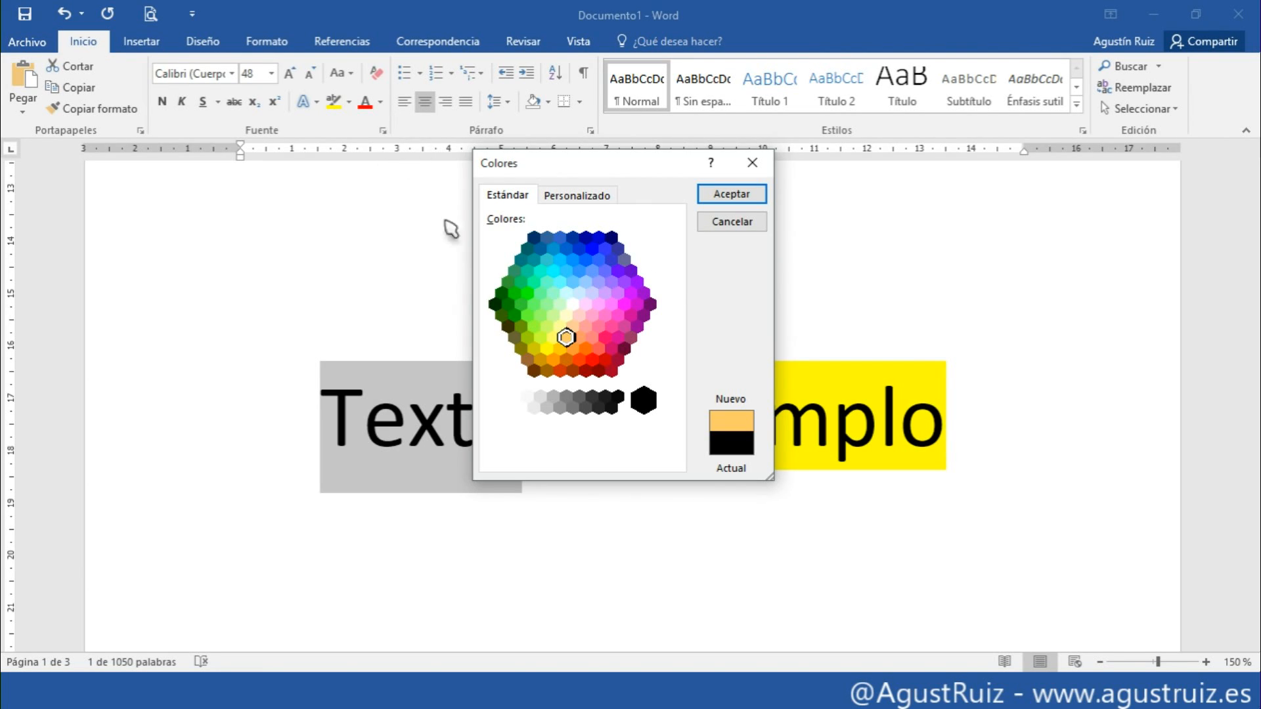
# - Mix a custom font colour for "Texto" in the colour spectrum, adjust its brightness and apply it
pyautogui.click(573, 197)
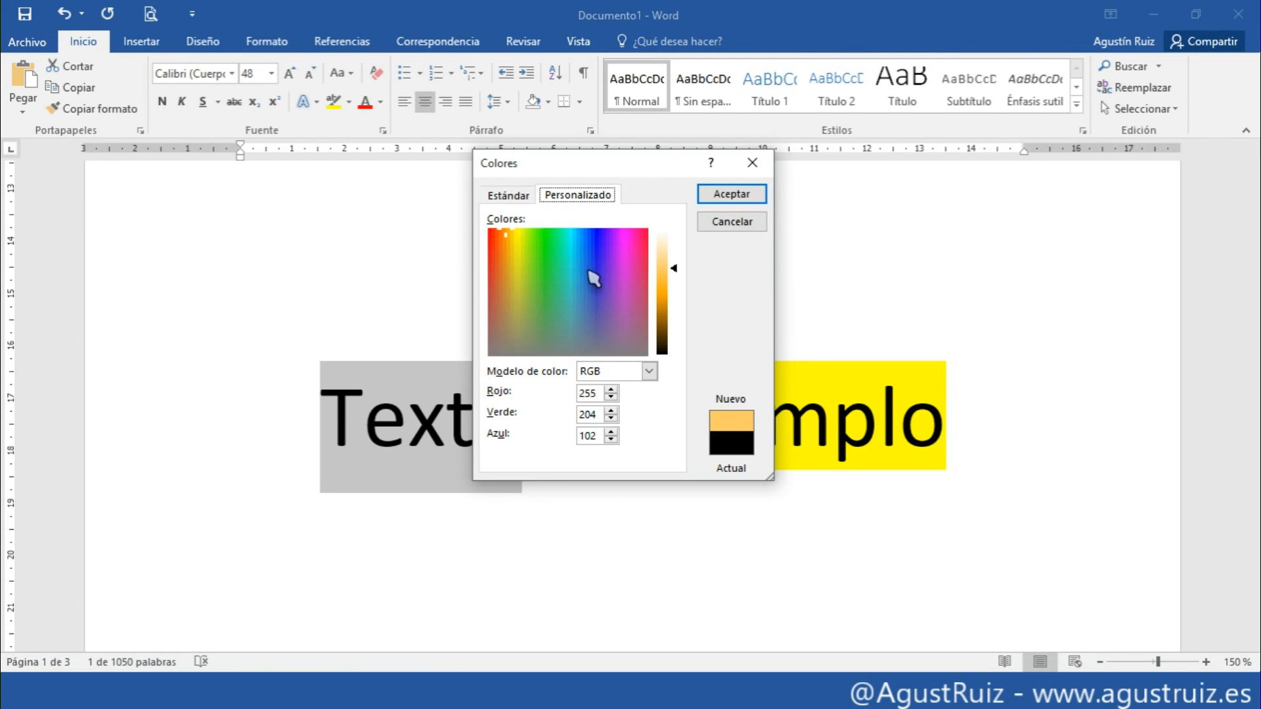
pyautogui.moveTo(529, 256); pyautogui.dragTo(565, 238)
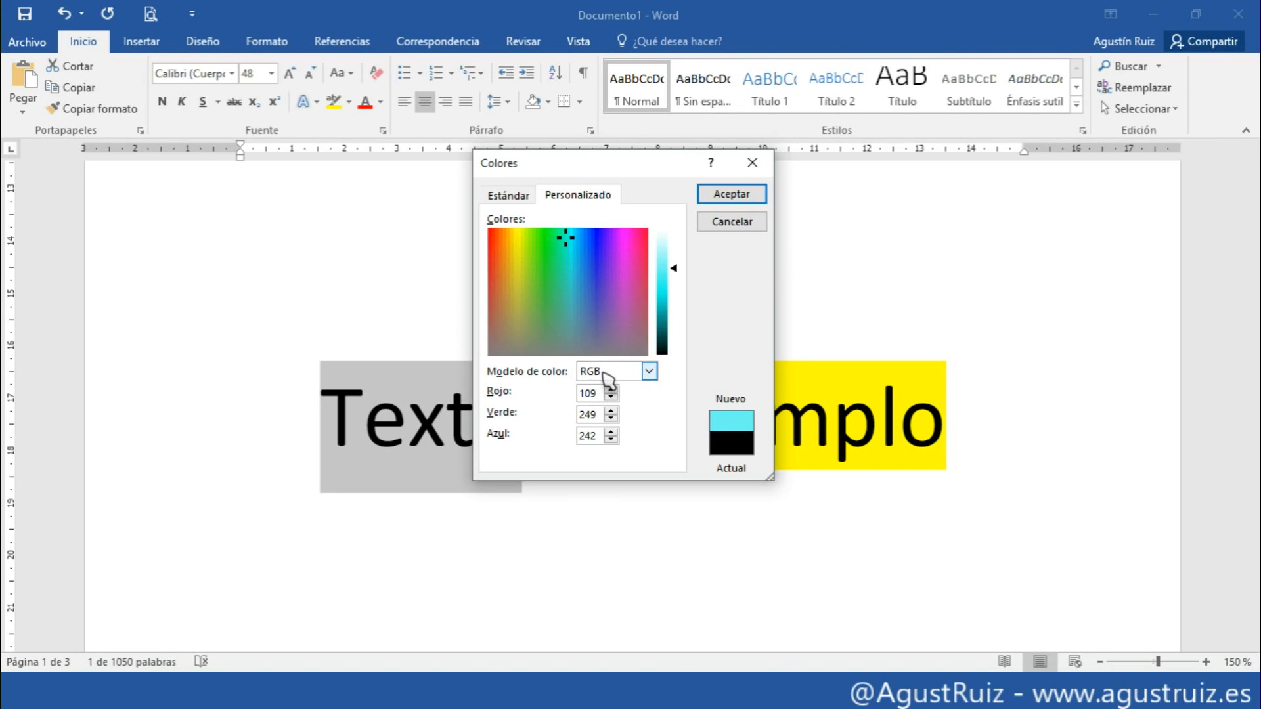
pyautogui.click(611, 378)
pyautogui.click(598, 399)
pyautogui.click(608, 373)
pyautogui.click(589, 387)
pyautogui.moveTo(571, 259)
pyautogui.mouseDown()
pyautogui.moveTo(597, 261)
pyautogui.moveTo(590, 272)
pyautogui.mouseUp()
pyautogui.moveTo(676, 279)
pyautogui.mouseDown()
pyautogui.moveTo(675, 295)
pyautogui.moveTo(675, 277)
pyautogui.mouseUp()
pyautogui.click(731, 195)
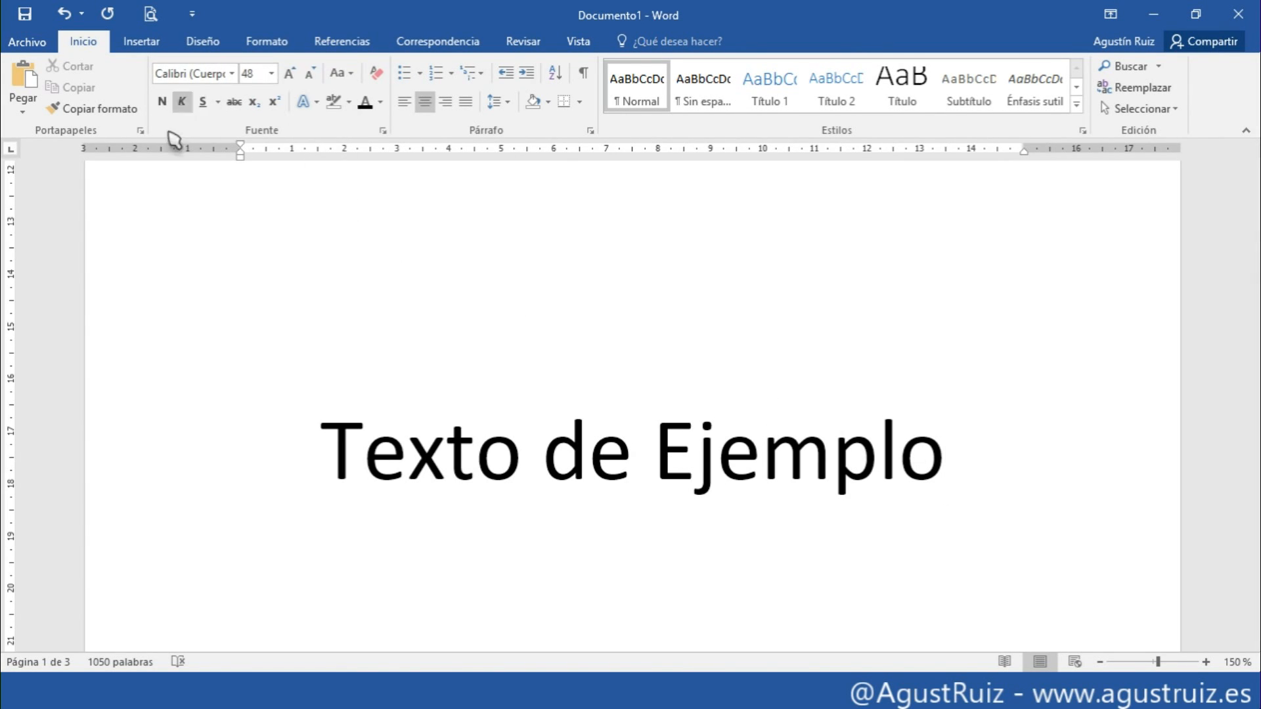
# - Set the whole "Texto de Ejemplo" line to size 28 in the font settings, previewing Doble tachado and clearing it
pyautogui.moveTo(321, 453); pyautogui.dragTo(936, 430)
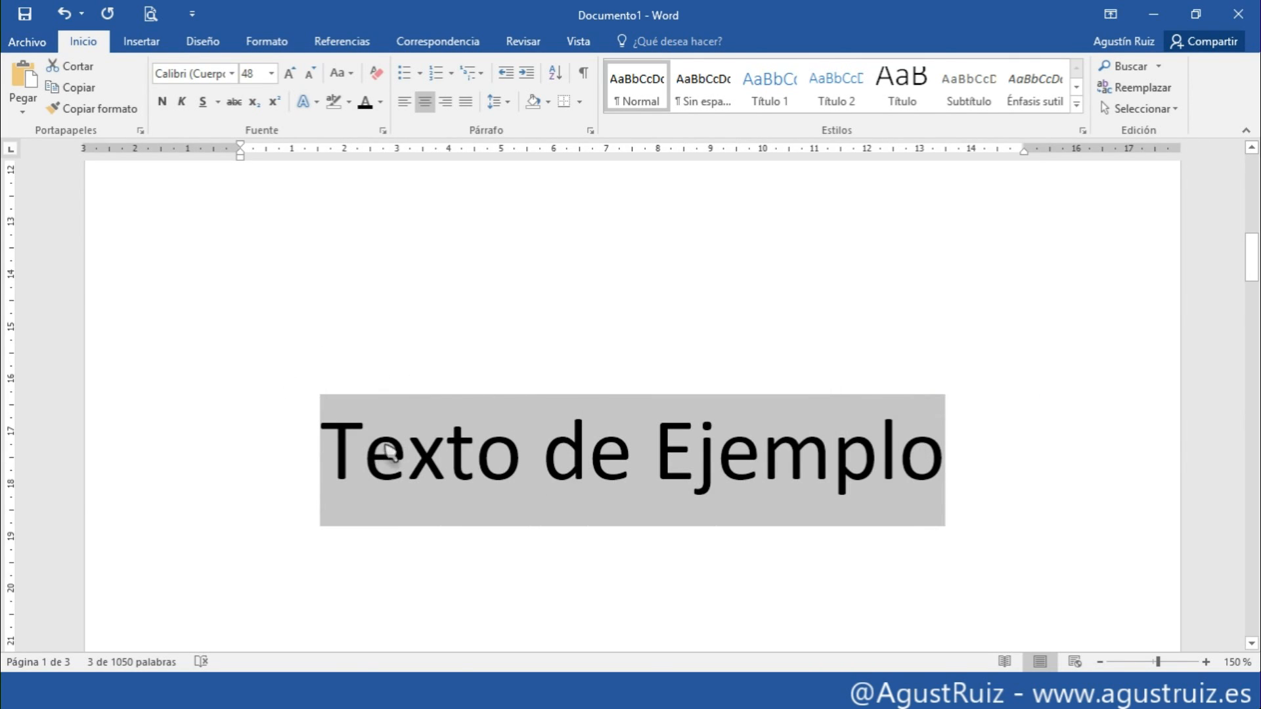
pyautogui.click(383, 131)
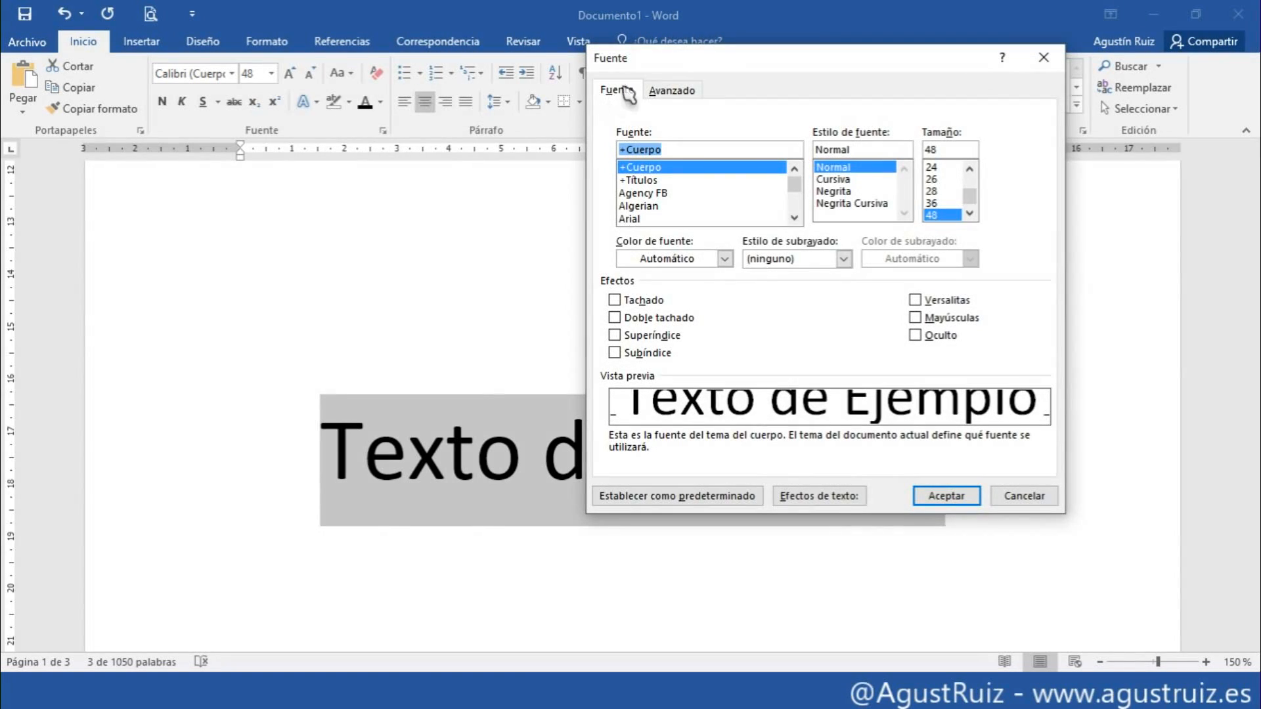
pyautogui.moveTo(716, 65); pyautogui.dragTo(825, 41)
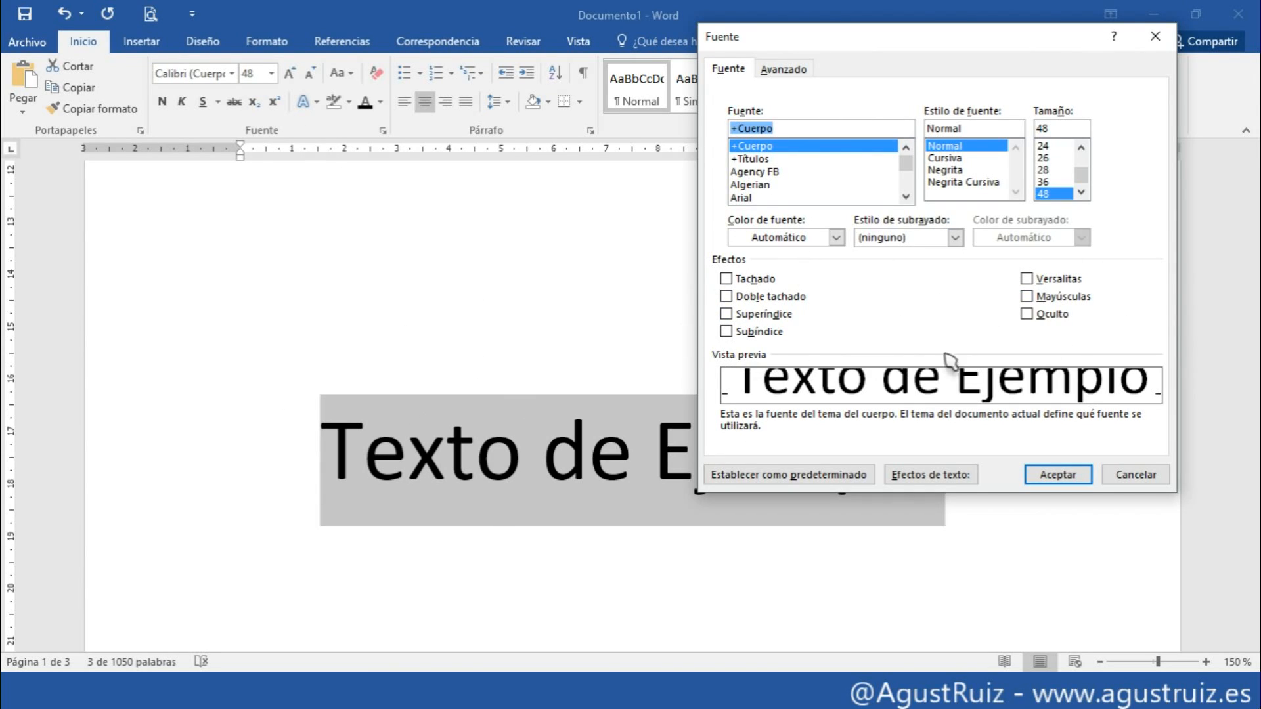
pyautogui.click(764, 297)
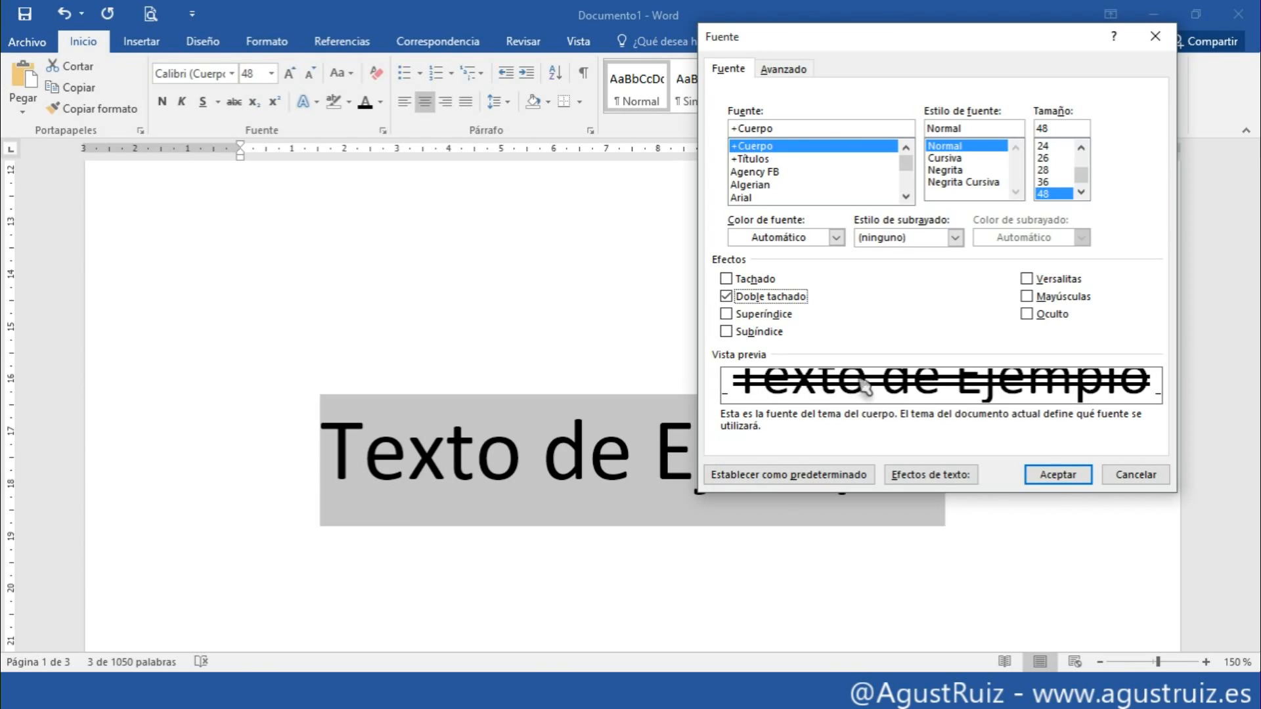
pyautogui.click(1049, 170)
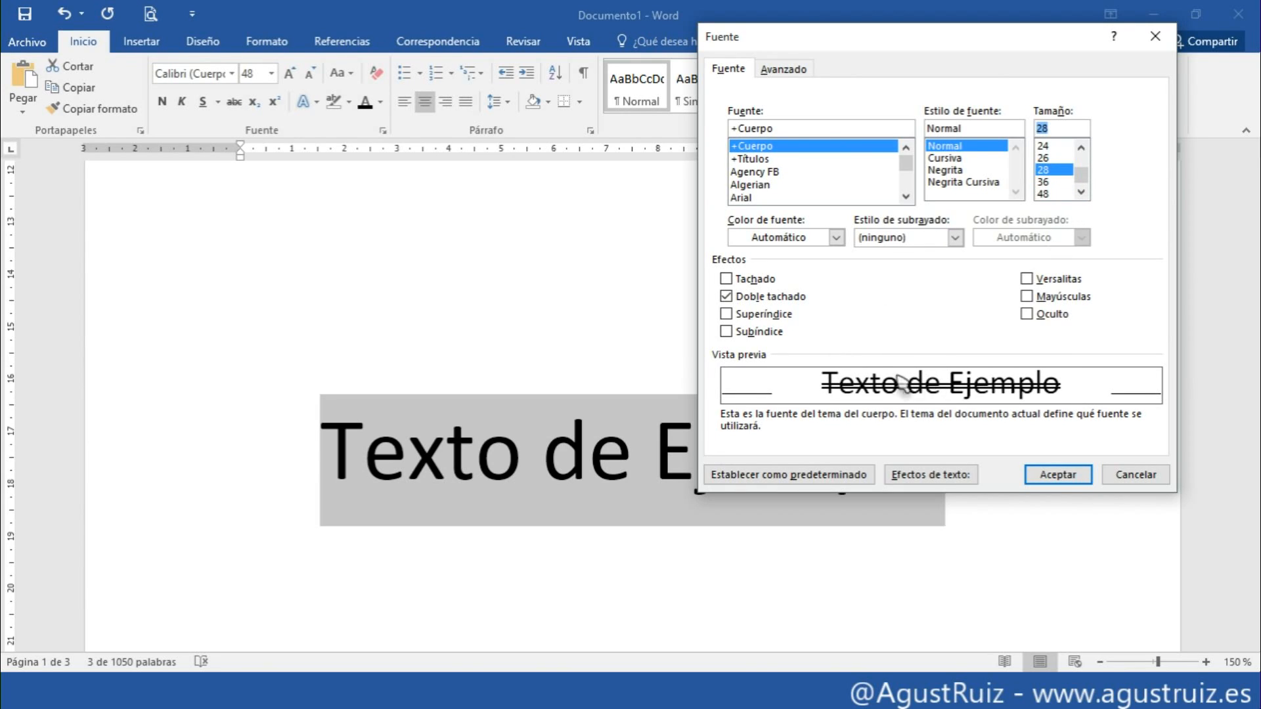
pyautogui.click(778, 297)
# - Preview Tachado, Doble tachado, Superíndice and Subíndice on "Texto de Ejemplo" one at a time, clearing each effect again
pyautogui.click(759, 282)
pyautogui.click(765, 281)
pyautogui.click(761, 298)
pyautogui.click(775, 298)
pyautogui.click(765, 315)
pyautogui.click(766, 316)
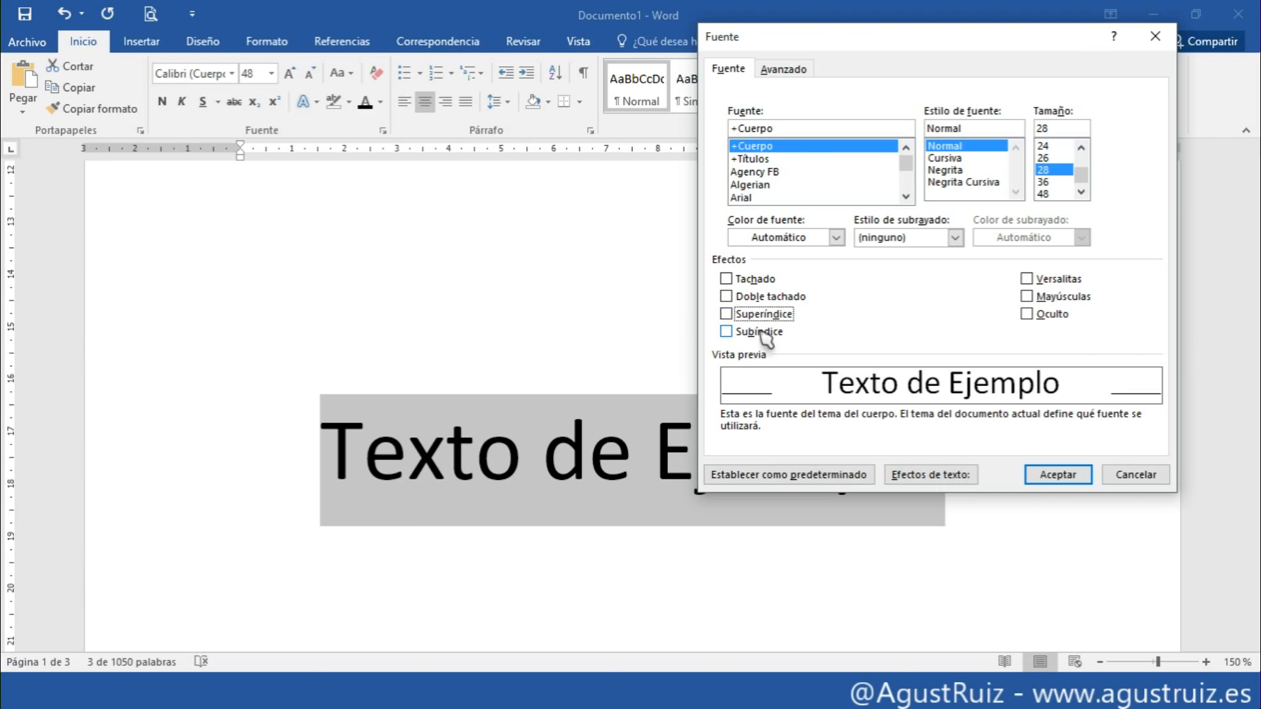
pyautogui.click(764, 332)
pyautogui.click(760, 333)
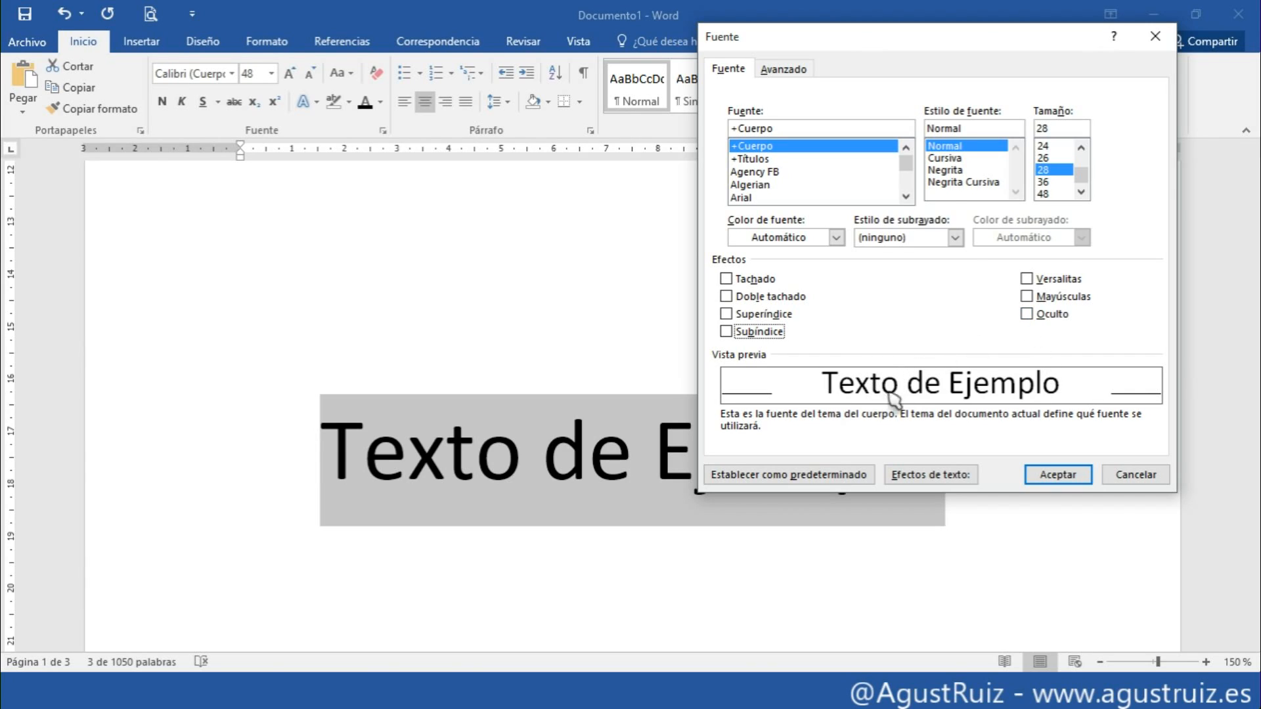
# - Preview Versalitas and Mayúsculas on "Texto de Ejemplo", leaving both effects cleared
pyautogui.click(1026, 280)
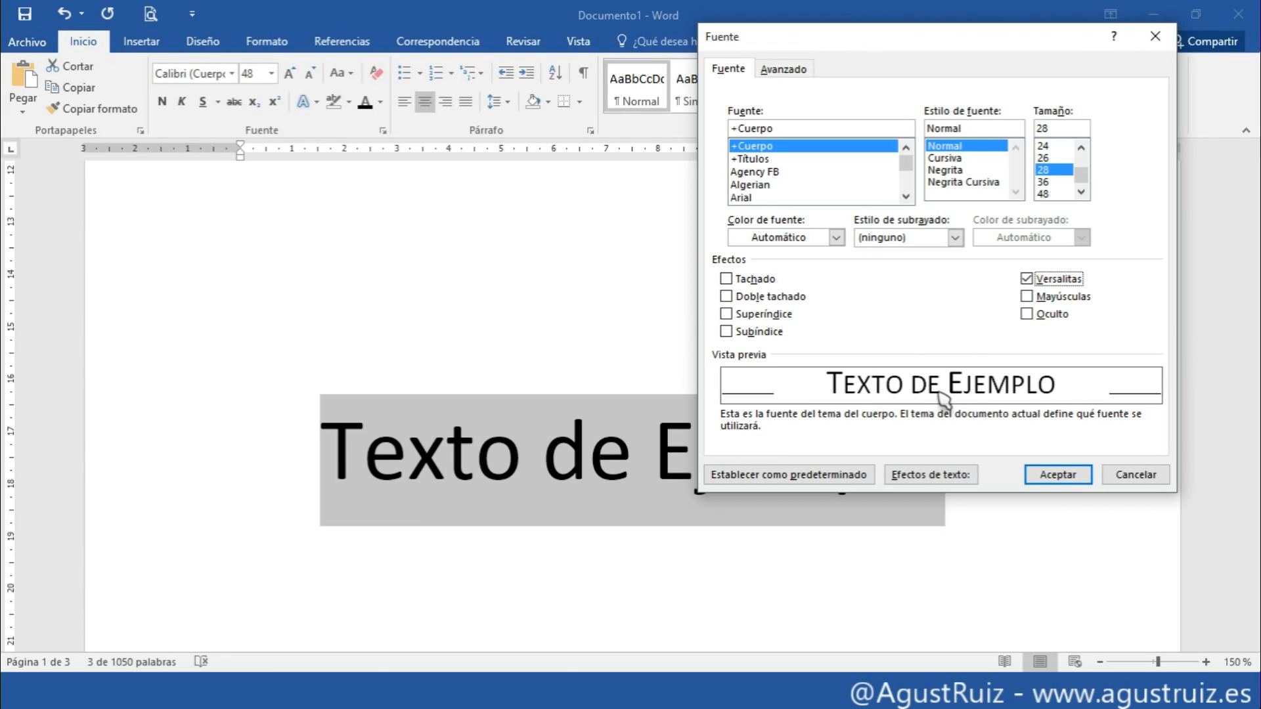
pyautogui.click(1026, 296)
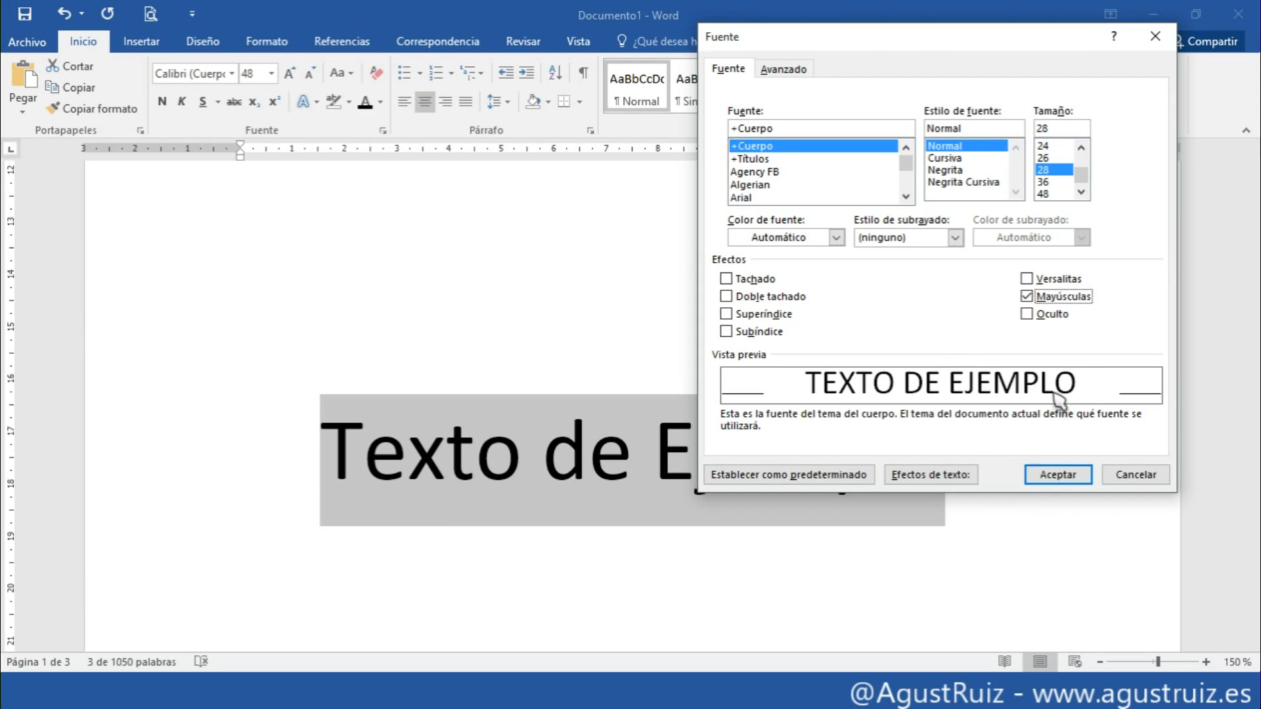
pyautogui.click(1064, 301)
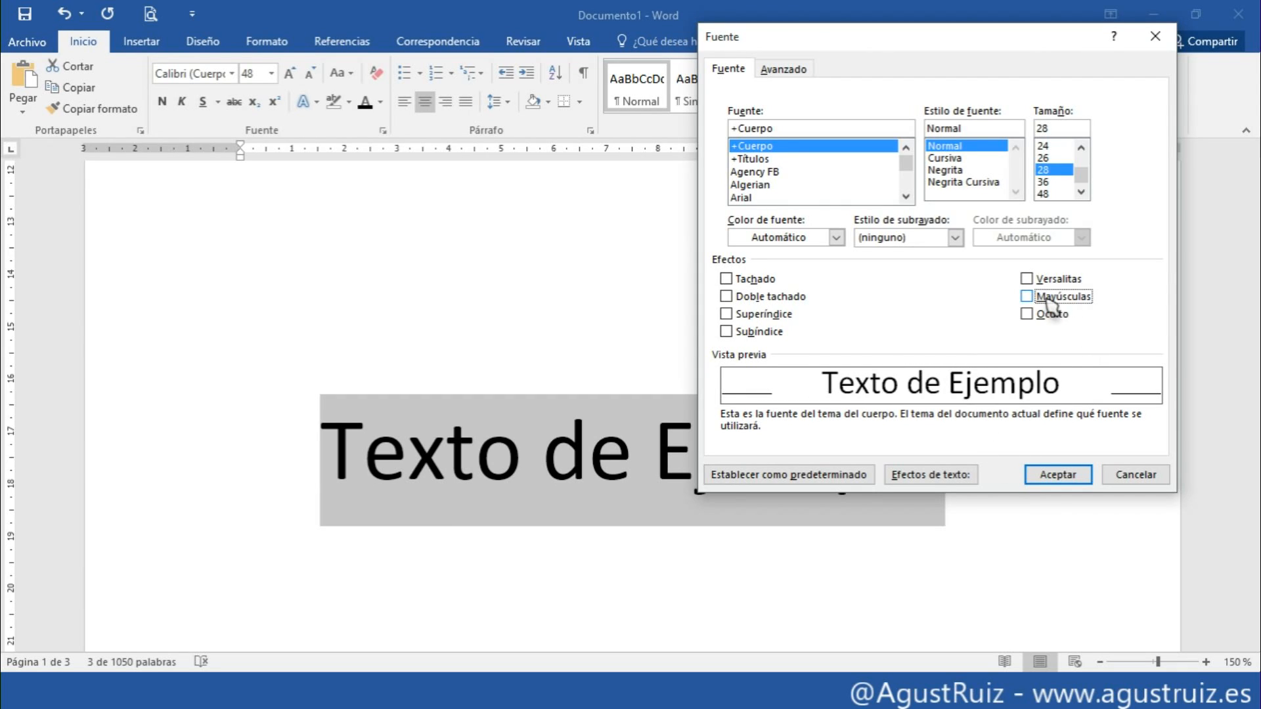
# - Preview the character scale (Escala) of "Texto de Ejemplo" at 66%, set it to 15% and apply the font settings
pyautogui.click(791, 68)
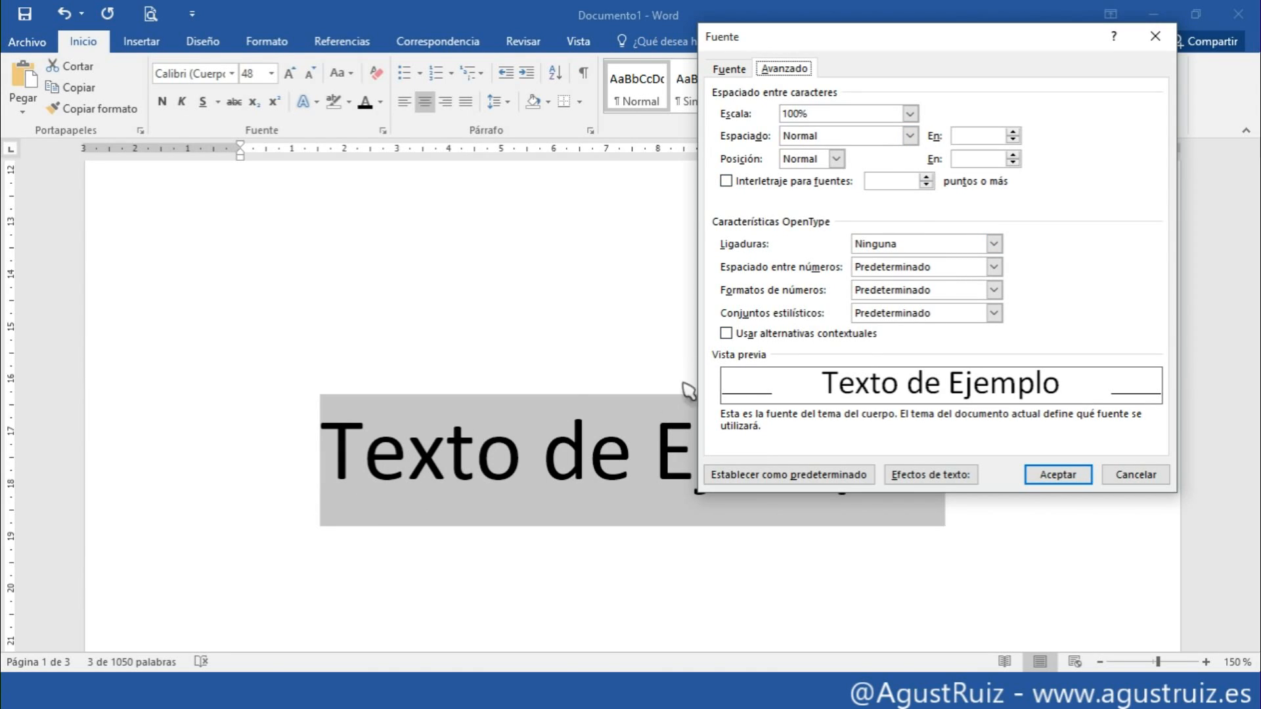
pyautogui.click(910, 115)
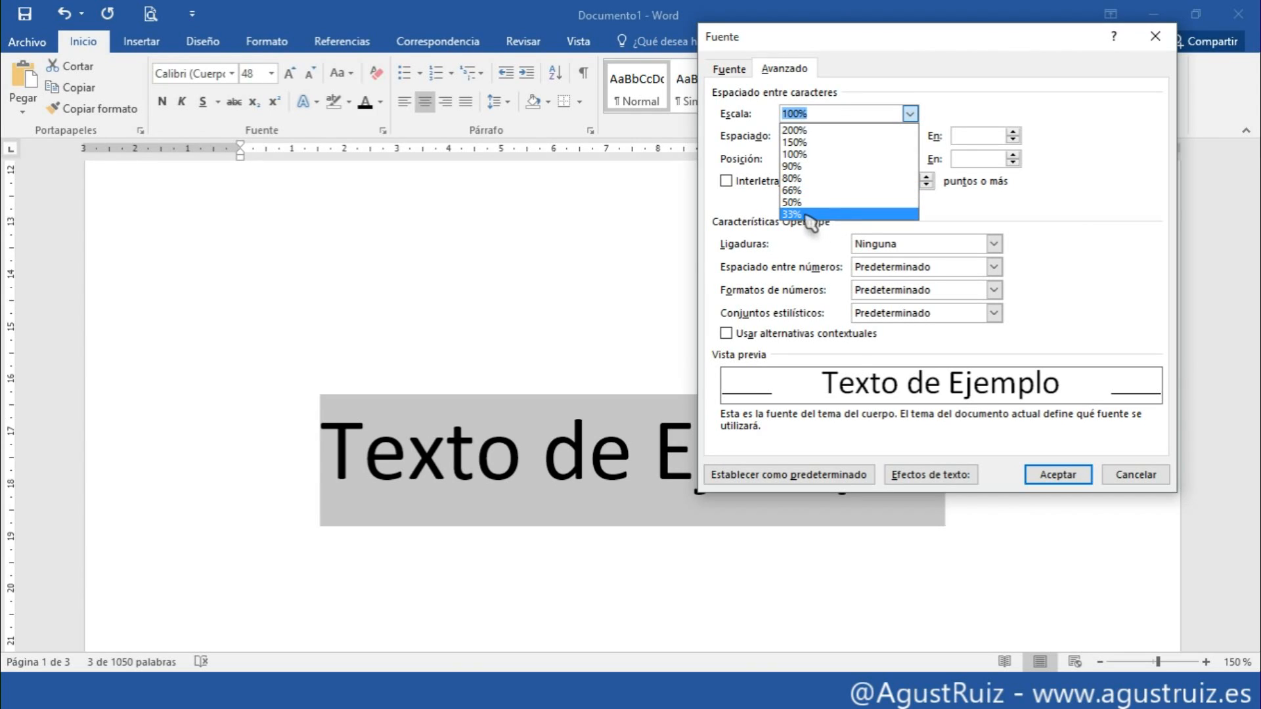
pyautogui.click(802, 191)
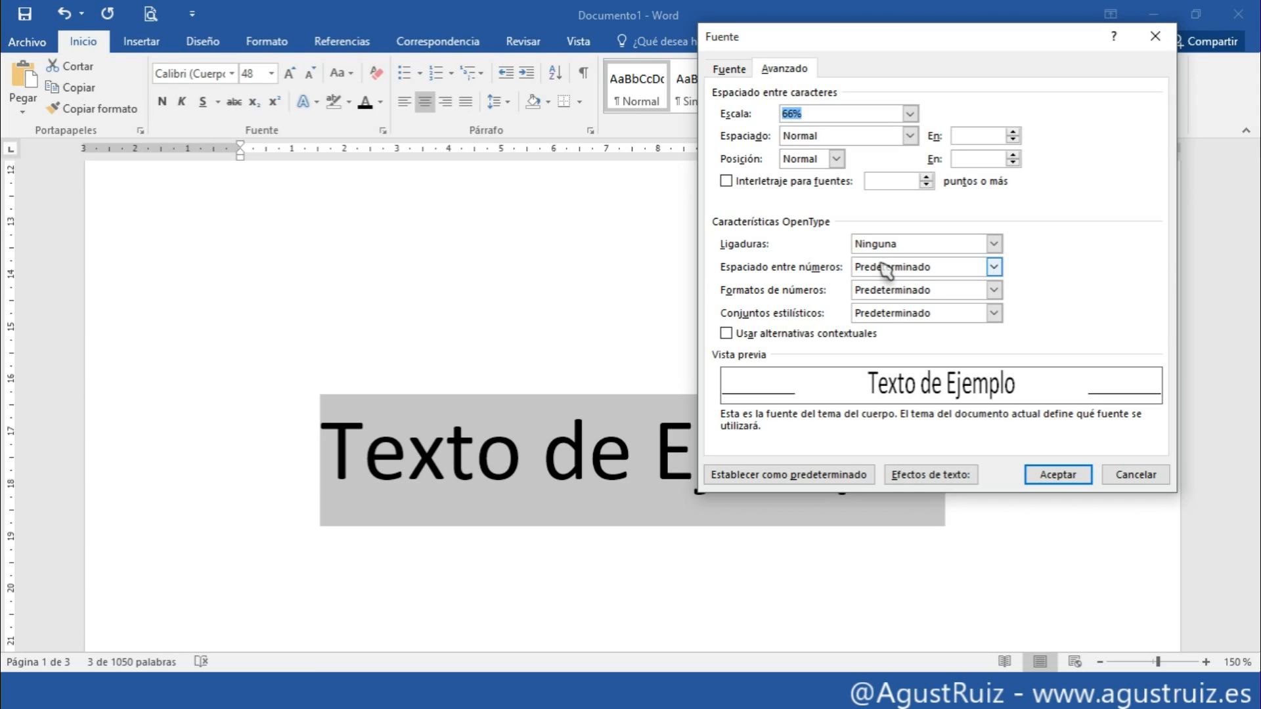
pyautogui.press('BackSpace')
pyautogui.write('15')
pyautogui.press('Return')
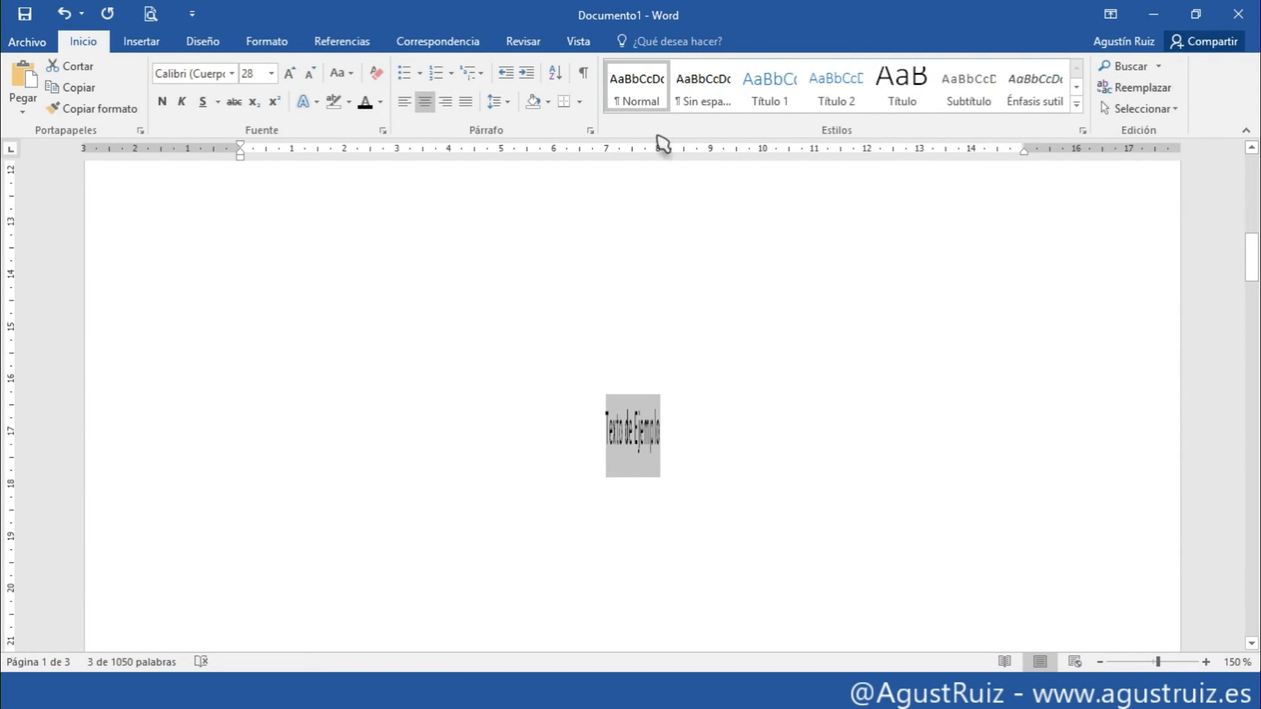
# - Preview the character scale of "Texto de Ejemplo" at 500% and restore the scale to 100%
pyautogui.click(383, 130)
pyautogui.click(804, 114)
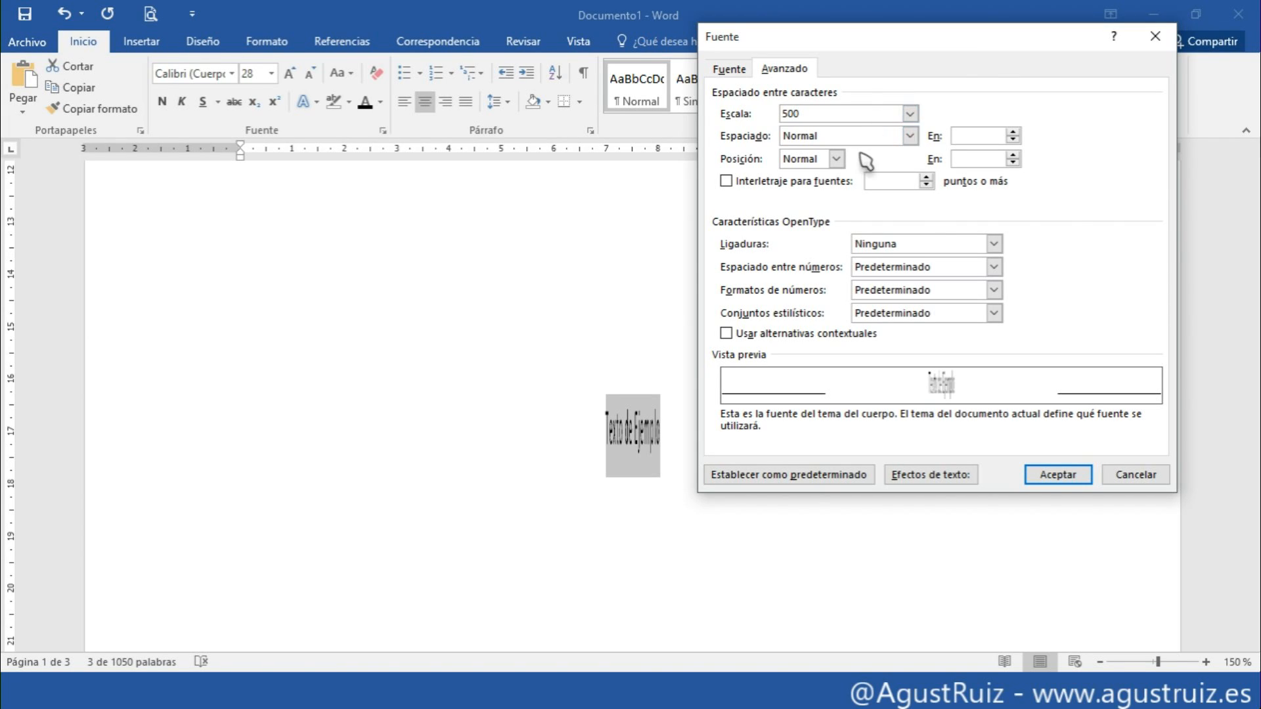
pyautogui.click(887, 138)
pyautogui.click(887, 139)
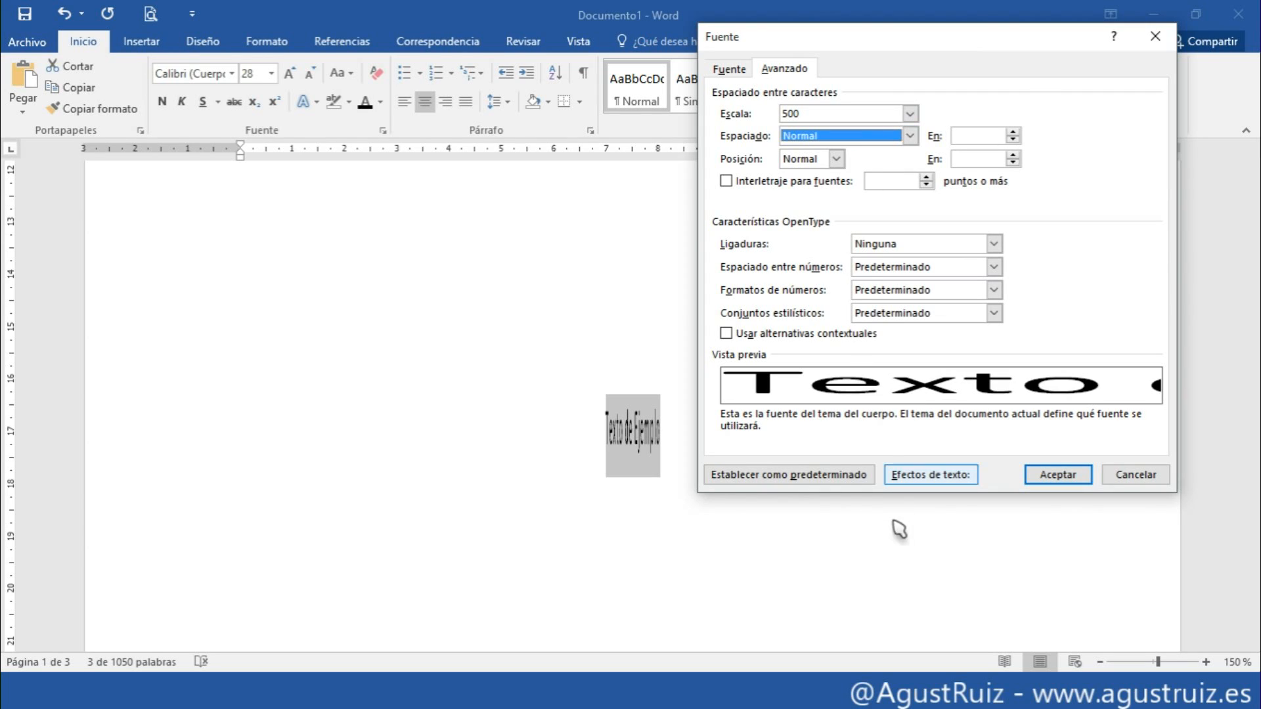
pyautogui.click(909, 113)
pyautogui.click(817, 158)
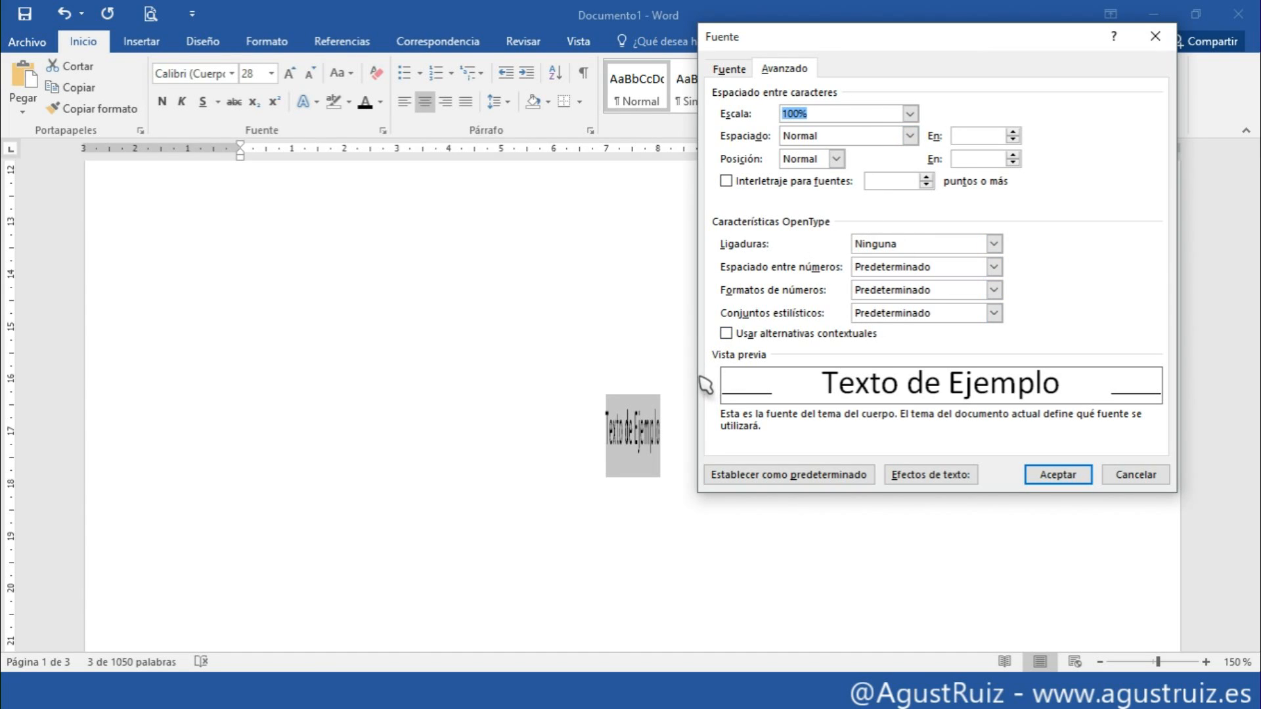
# - Set the character spacing (Espaciado) of "Texto de Ejemplo" to Expandido at 4 pto and apply it
pyautogui.click(909, 136)
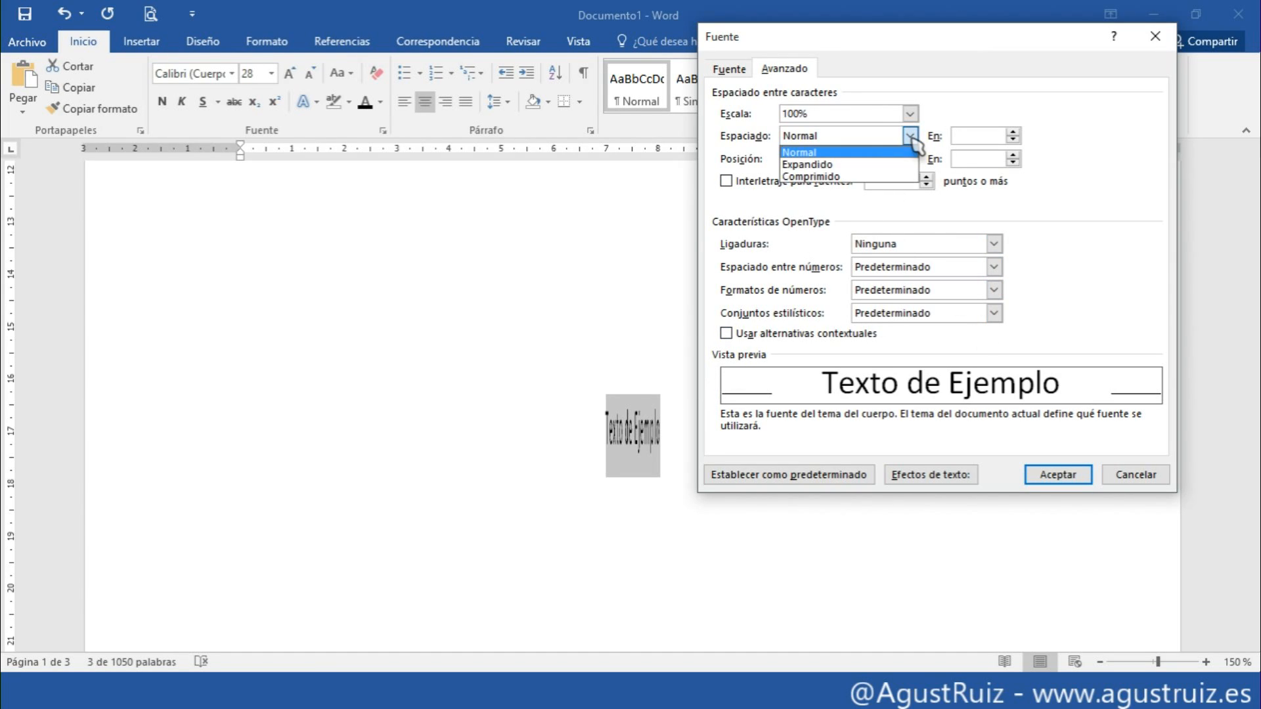
pyautogui.click(808, 166)
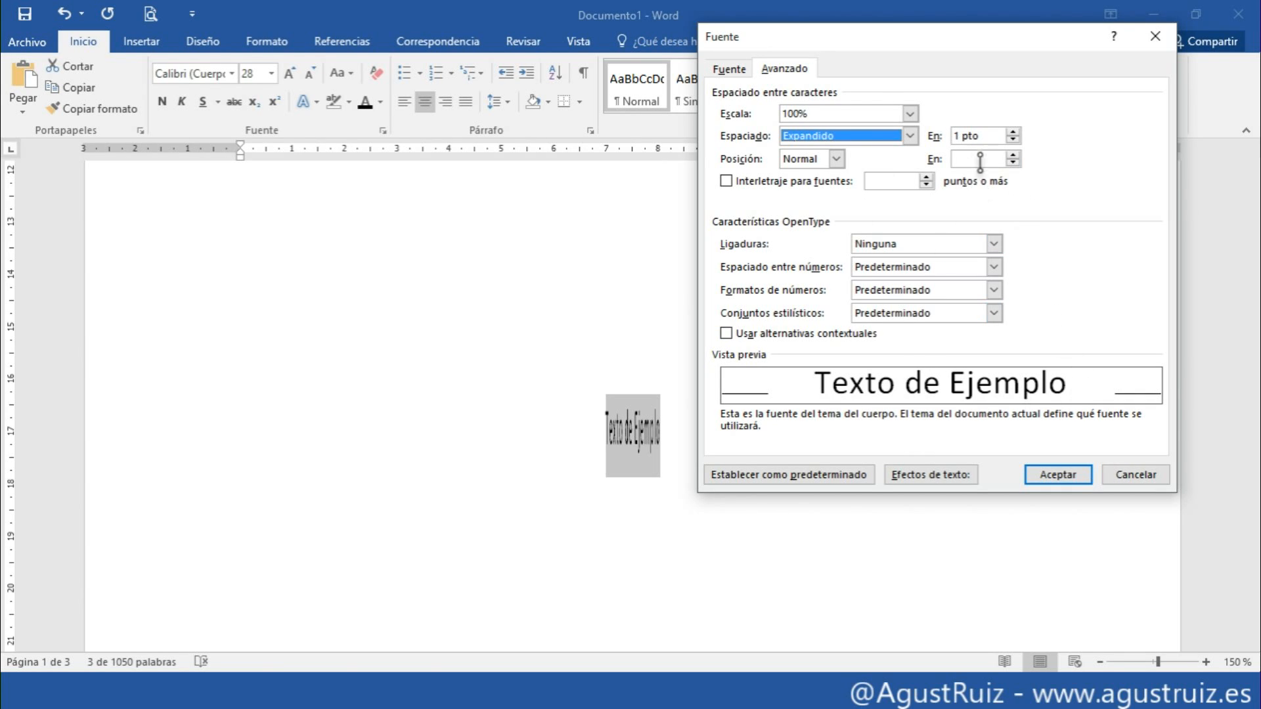
pyautogui.click(1013, 132)
pyautogui.click(1013, 132)
pyautogui.click(1013, 132)
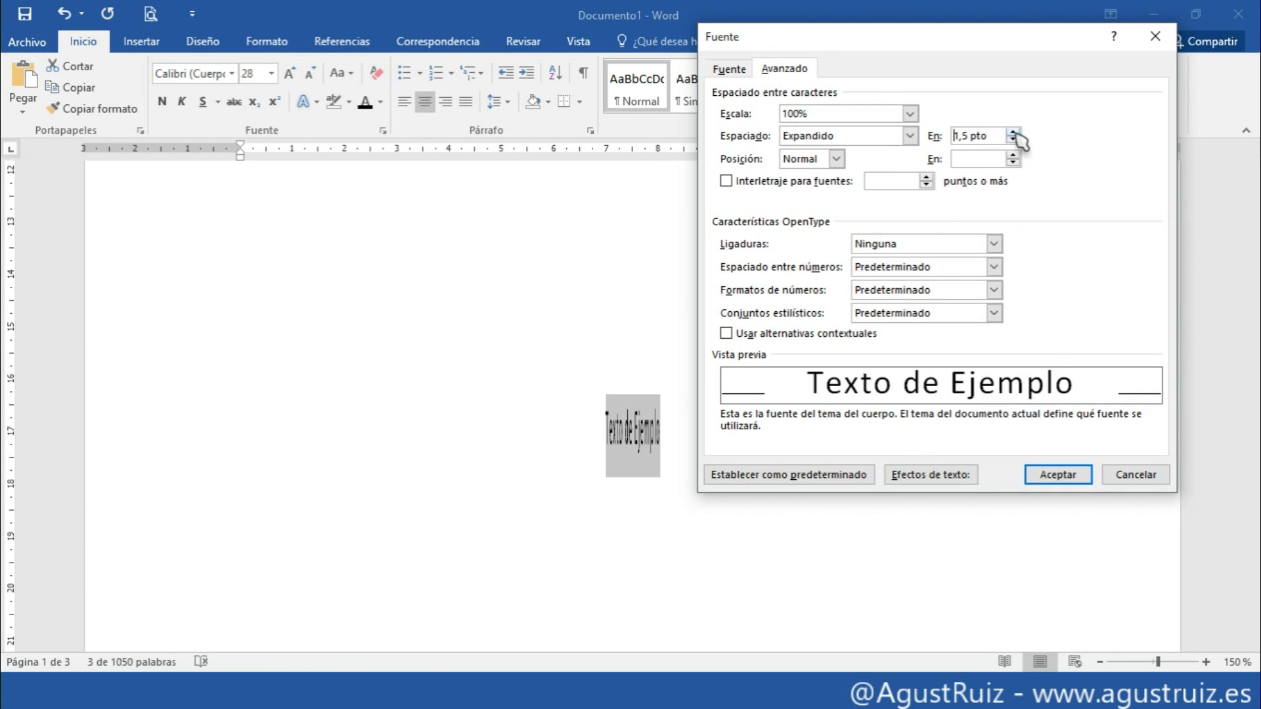
pyautogui.click(1014, 132)
pyautogui.click(1013, 132)
pyautogui.click(1013, 131)
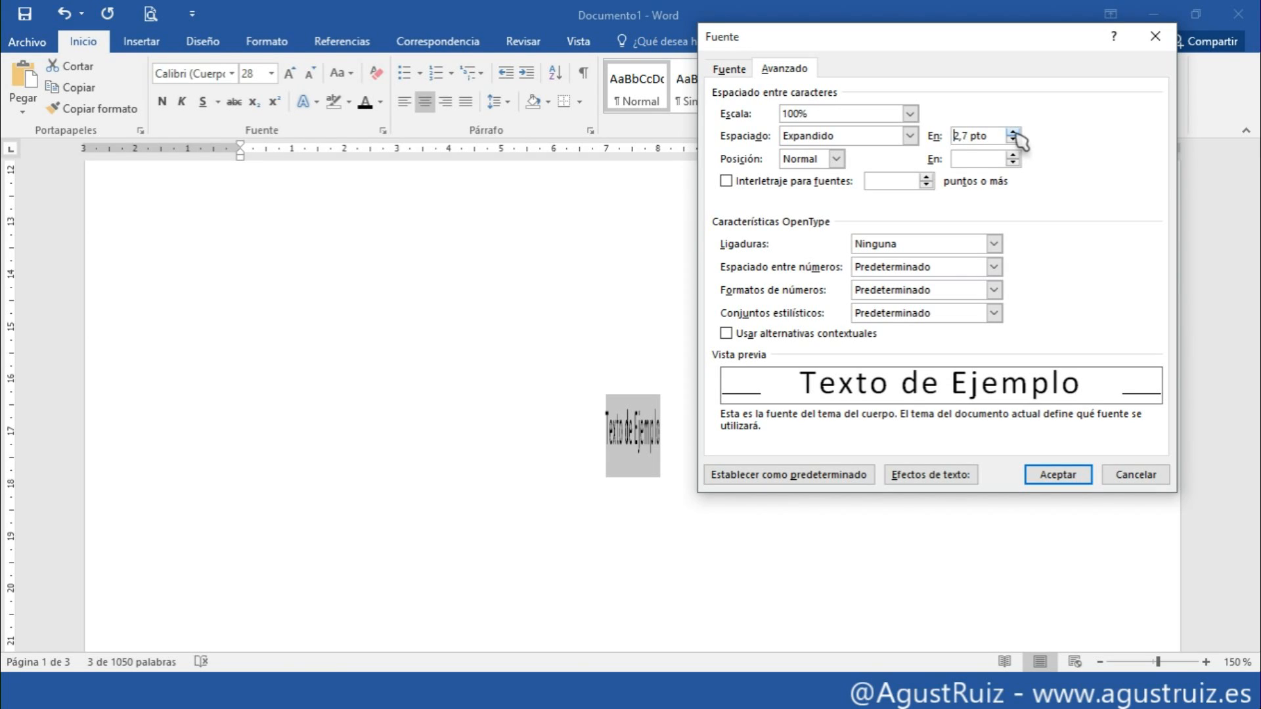
pyautogui.click(1014, 132)
pyautogui.click(1013, 132)
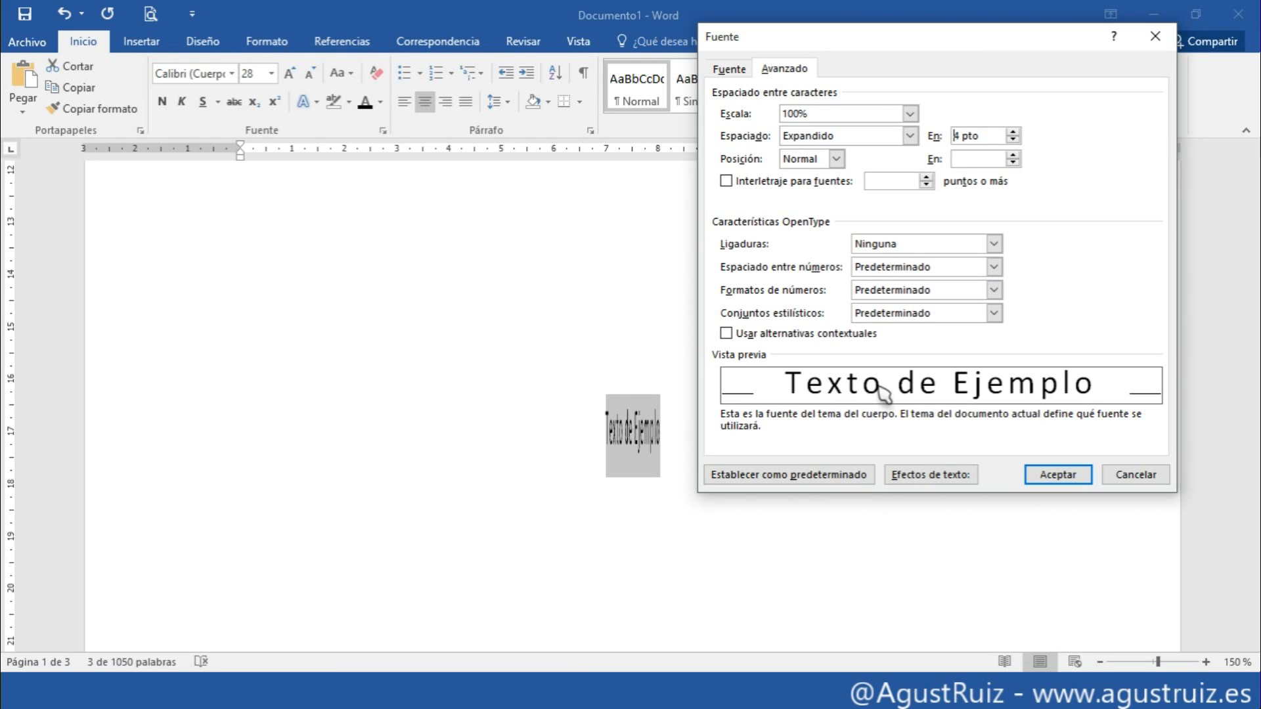
pyautogui.click(1058, 475)
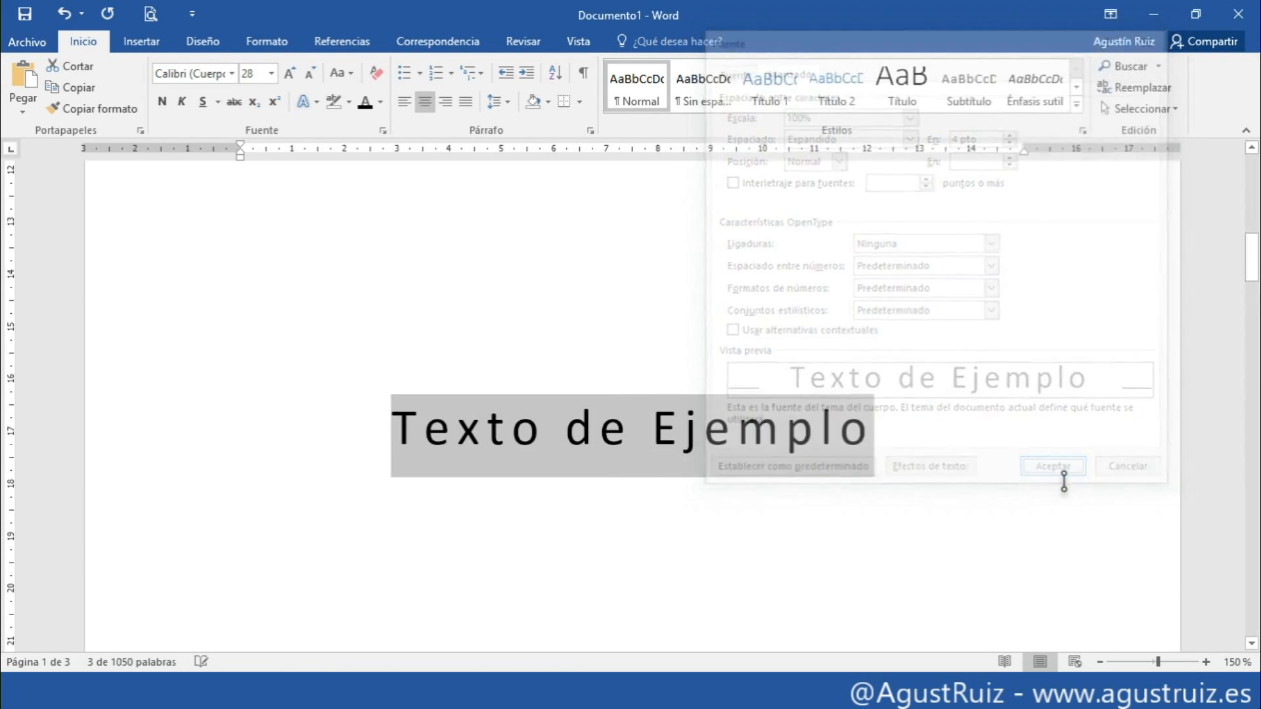
# - Insert a new line above "Texto de Ejemplo" and enter "T" on it
pyautogui.click(787, 428)
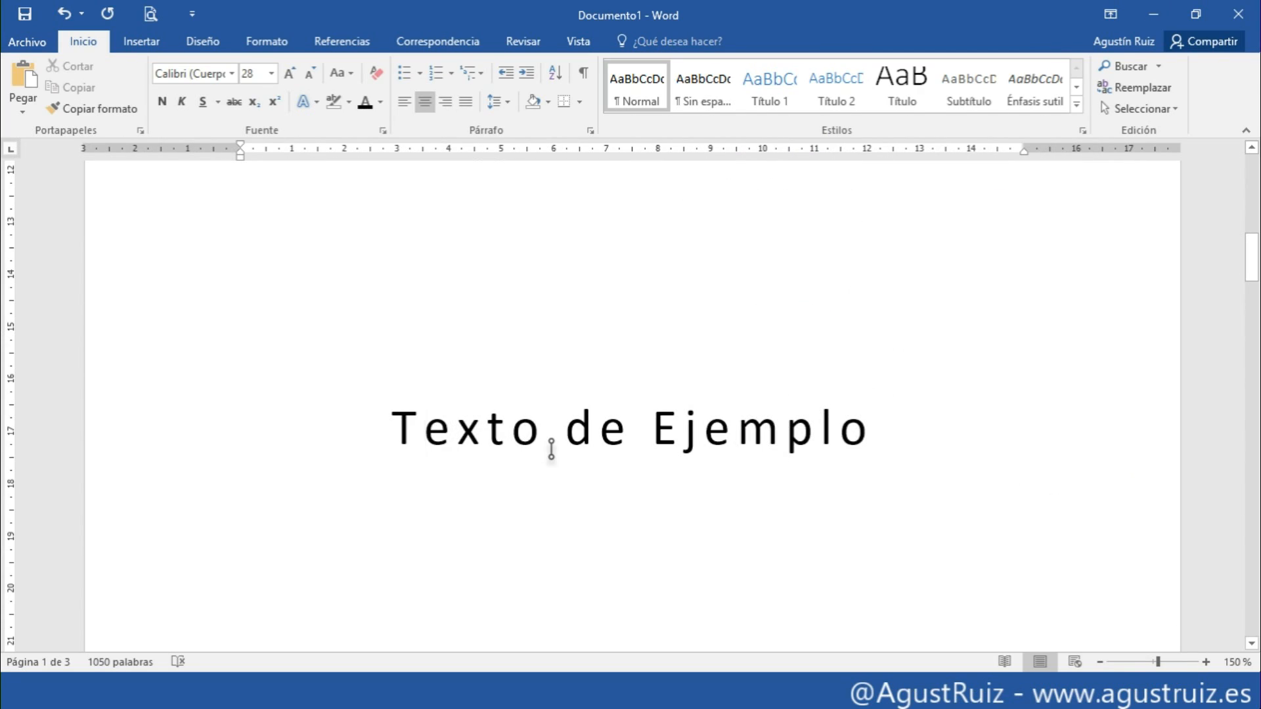
pyautogui.press('Home')
pyautogui.press('Return')
pyautogui.press('Up')
pyautogui.scroll(-1, 641, 423)
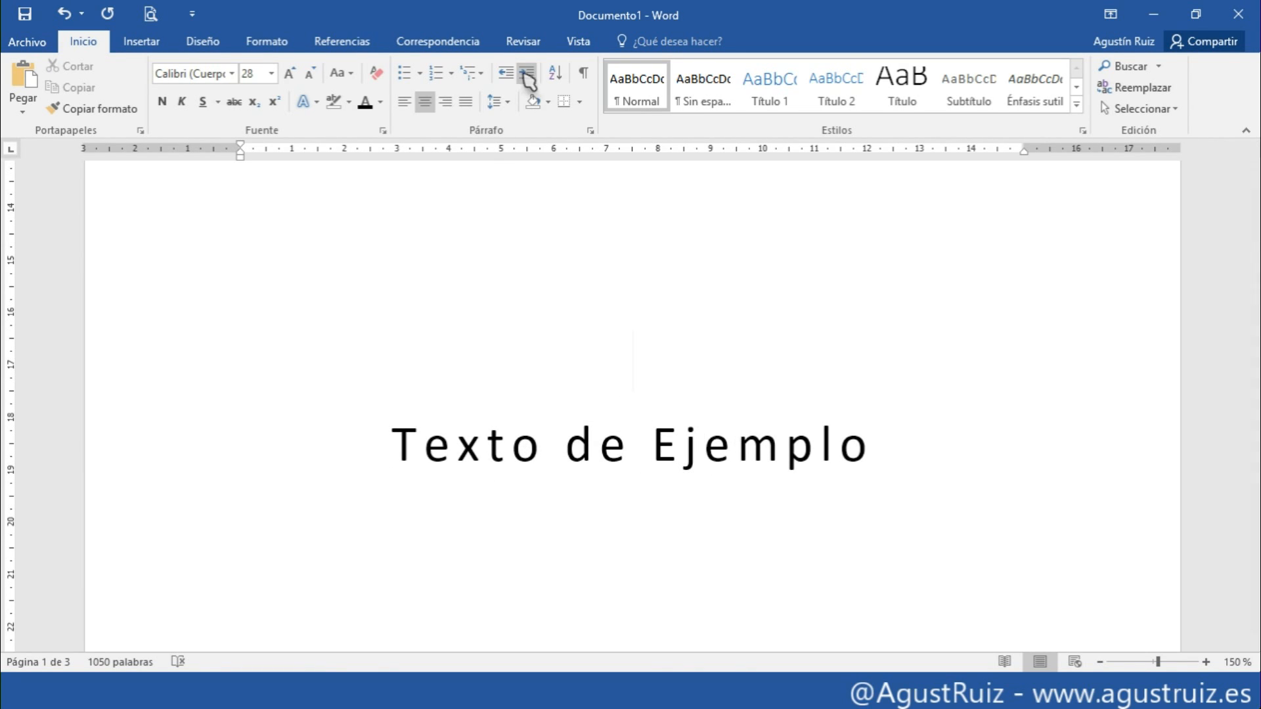
pyautogui.write('T')
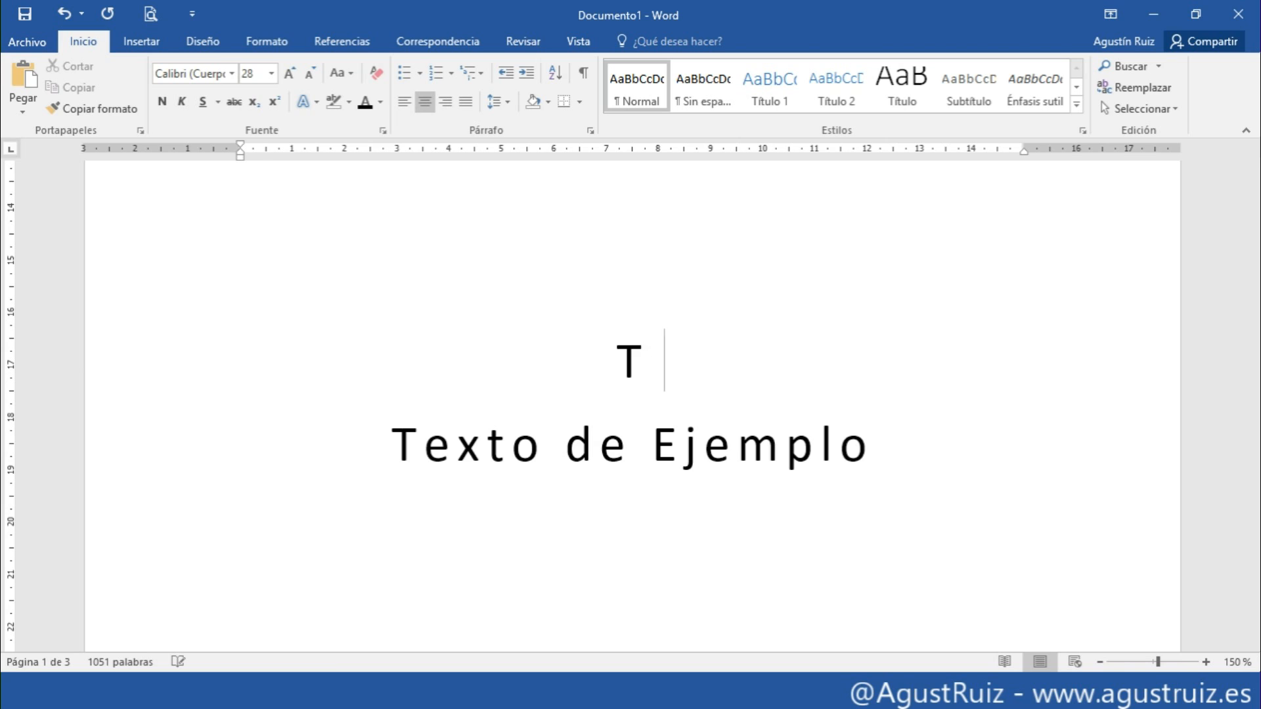
# - Set the character spacing (Espaciado) of the "T" line above "Texto de Ejemplo" to Normal and apply it
pyautogui.moveTo(345, 379); pyautogui.dragTo(763, 353)
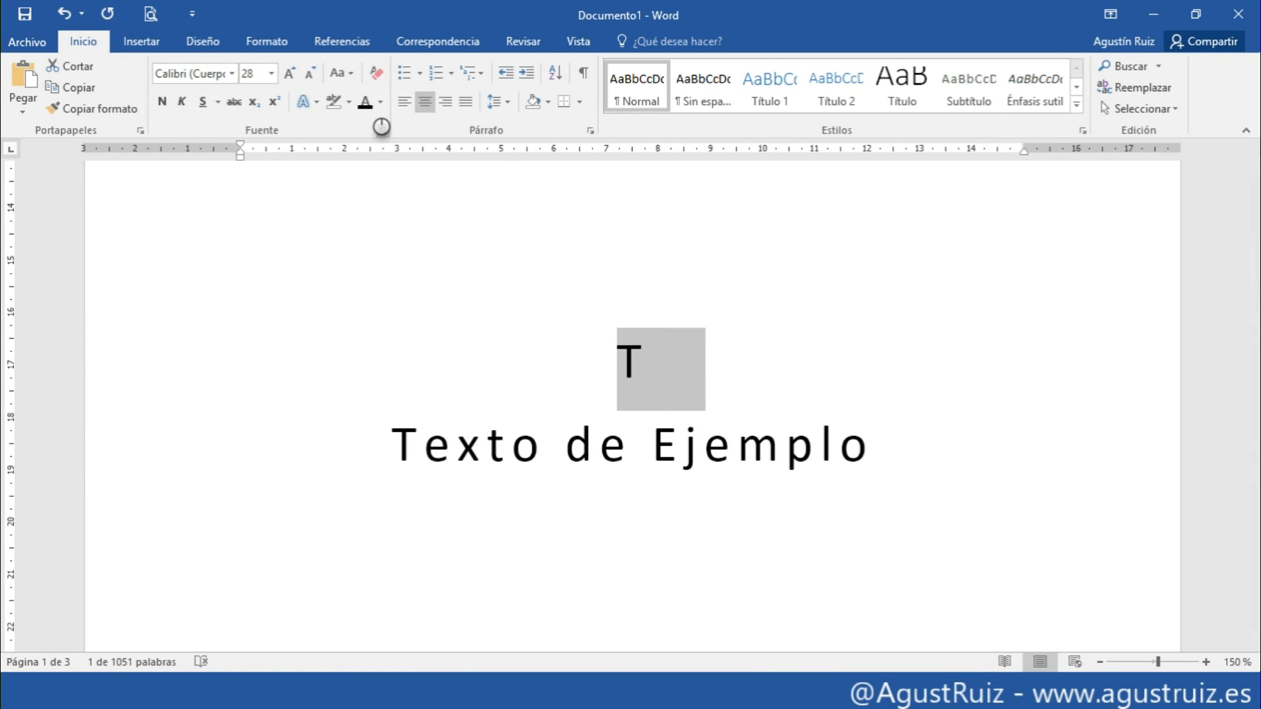
pyautogui.click(909, 136)
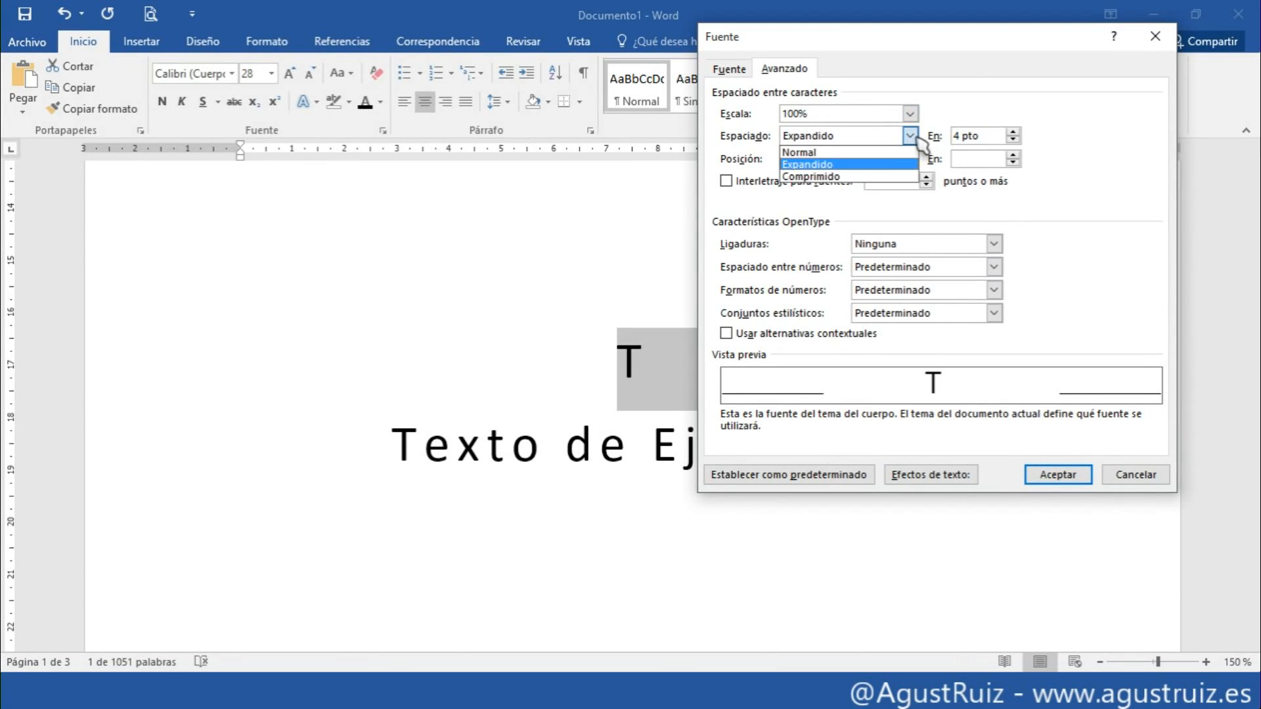
pyautogui.click(886, 152)
pyautogui.click(1057, 474)
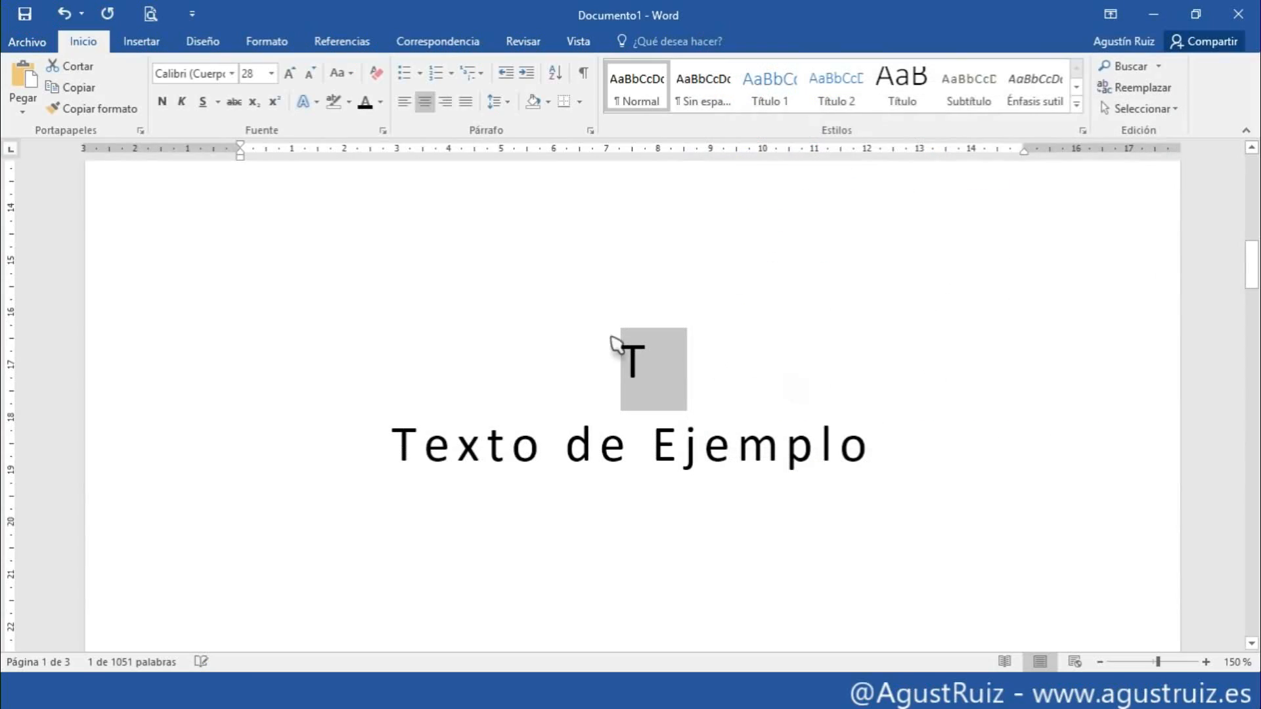
# - Complete the "T" line so that it reads "Texto de Ejemplo"
pyautogui.click(745, 380)
pyautogui.write('e')
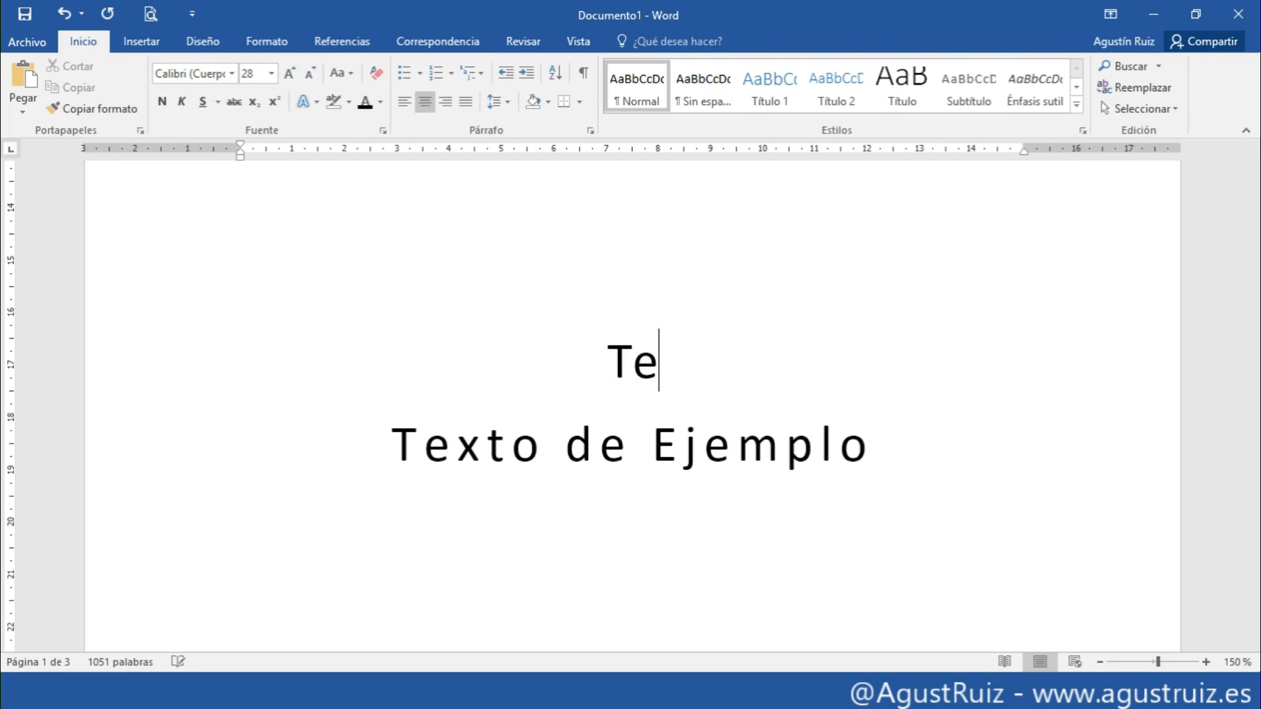
pyautogui.write('xto de Ejemplo')
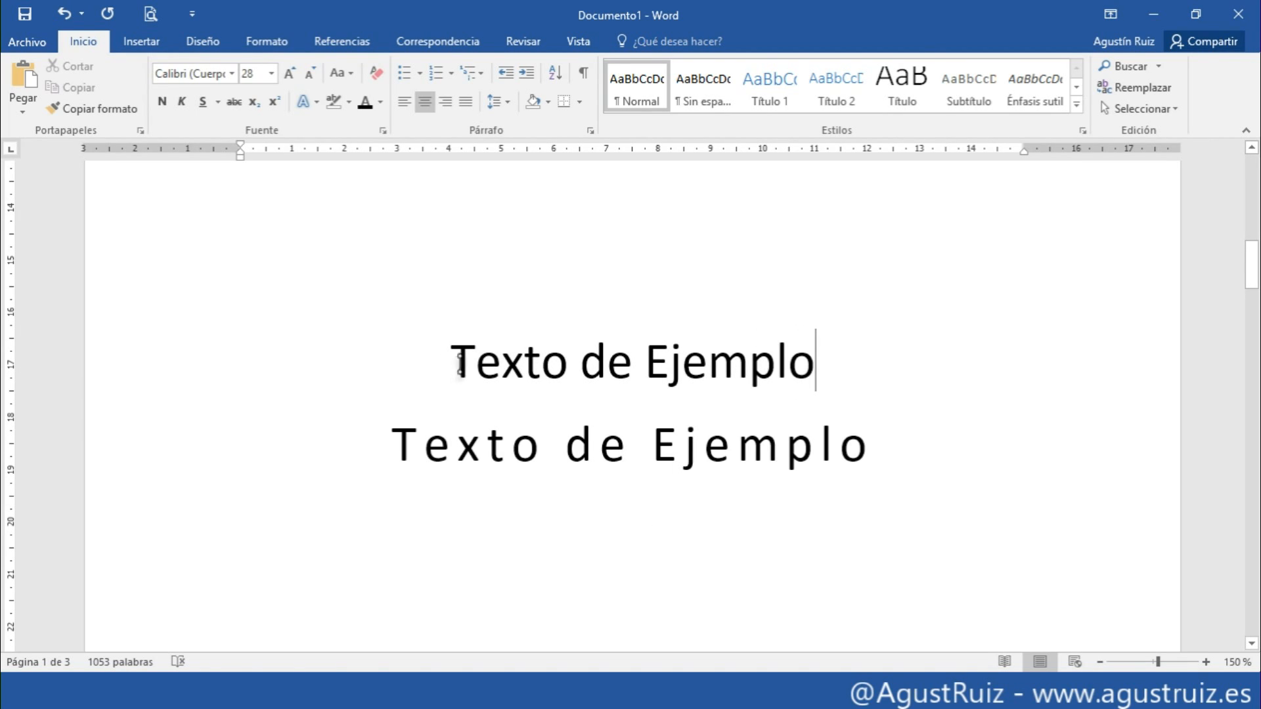
# - Insert a space between the letters of the upper "Texto de Ejemplo" line to spread it out manually
pyautogui.press('Right')
pyautogui.press('Right')
pyautogui.press('Right')
pyautogui.press('Right')
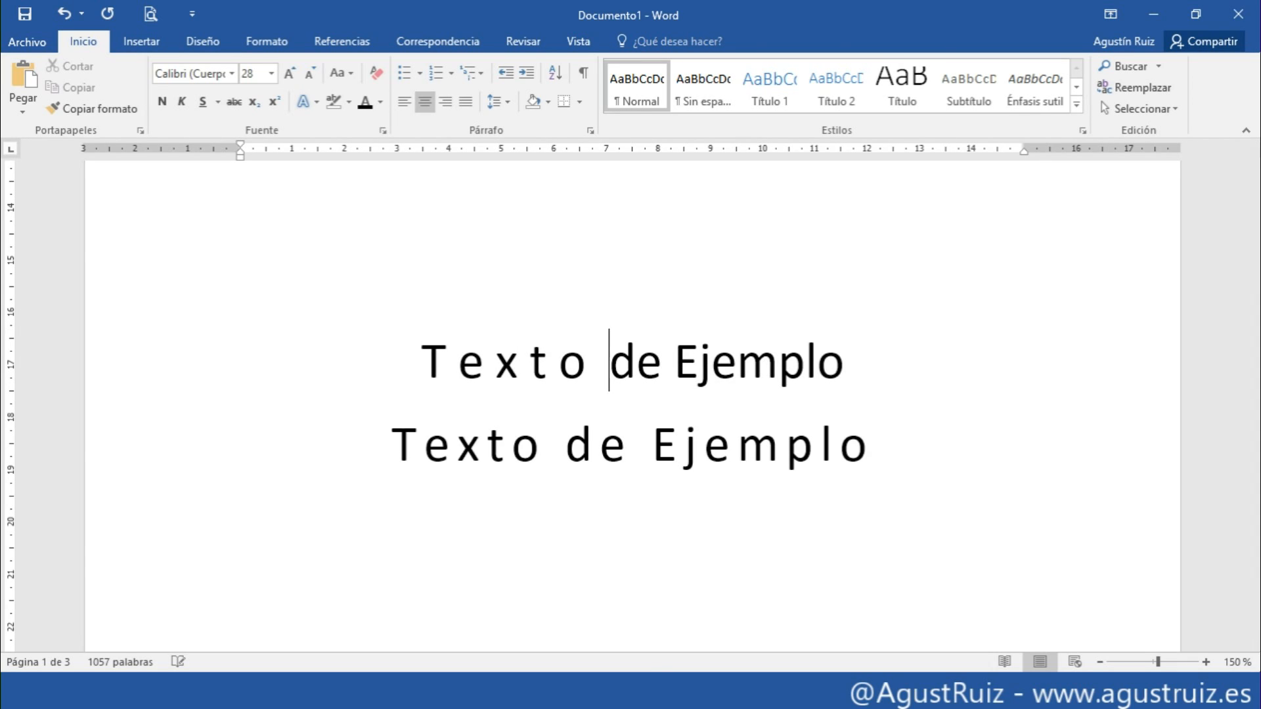
pyautogui.press('Right')
pyautogui.press('Right')
pyautogui.press('Right')
pyautogui.press('Right')
pyautogui.press('Right')
pyautogui.press('Right')
pyautogui.press('Right')
pyautogui.press('Right')
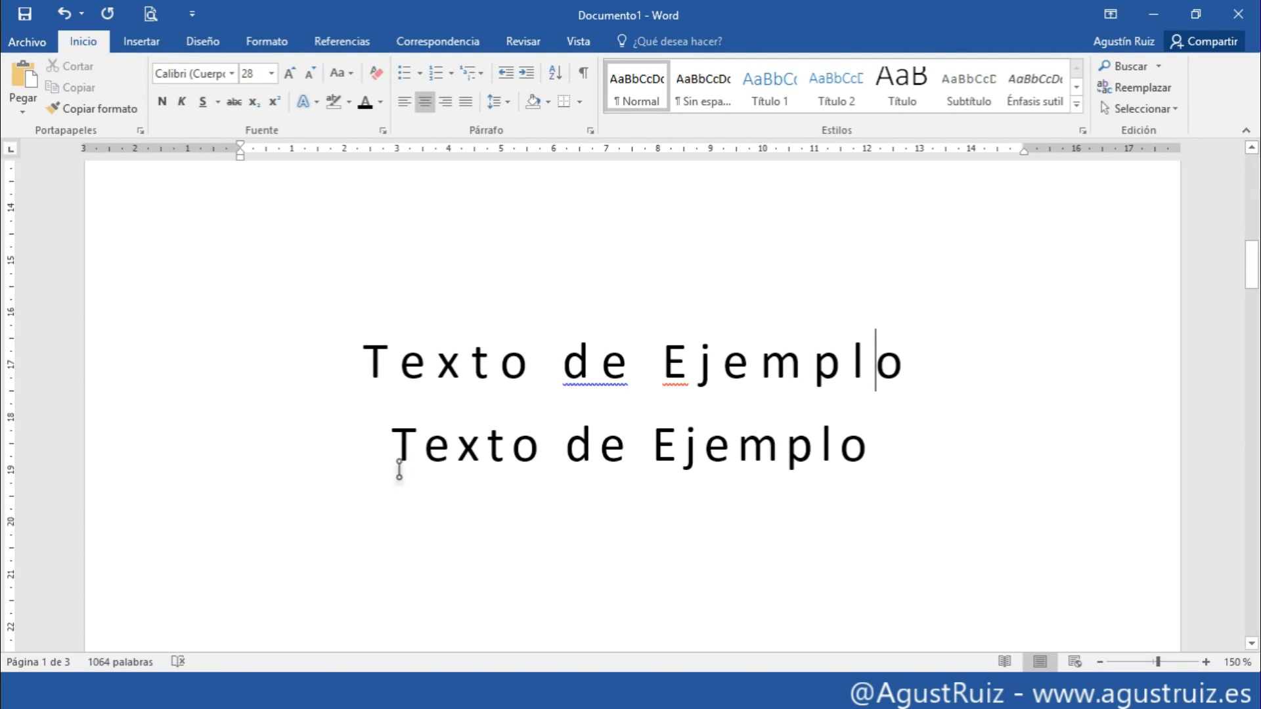
# - Examine the manually spaced upper line by selecting the whole line, the word "Texto" and the single letter "e"
pyautogui.click(189, 467)
pyautogui.click(711, 361)
pyautogui.moveTo(348, 366); pyautogui.dragTo(971, 374)
pyautogui.click(535, 355)
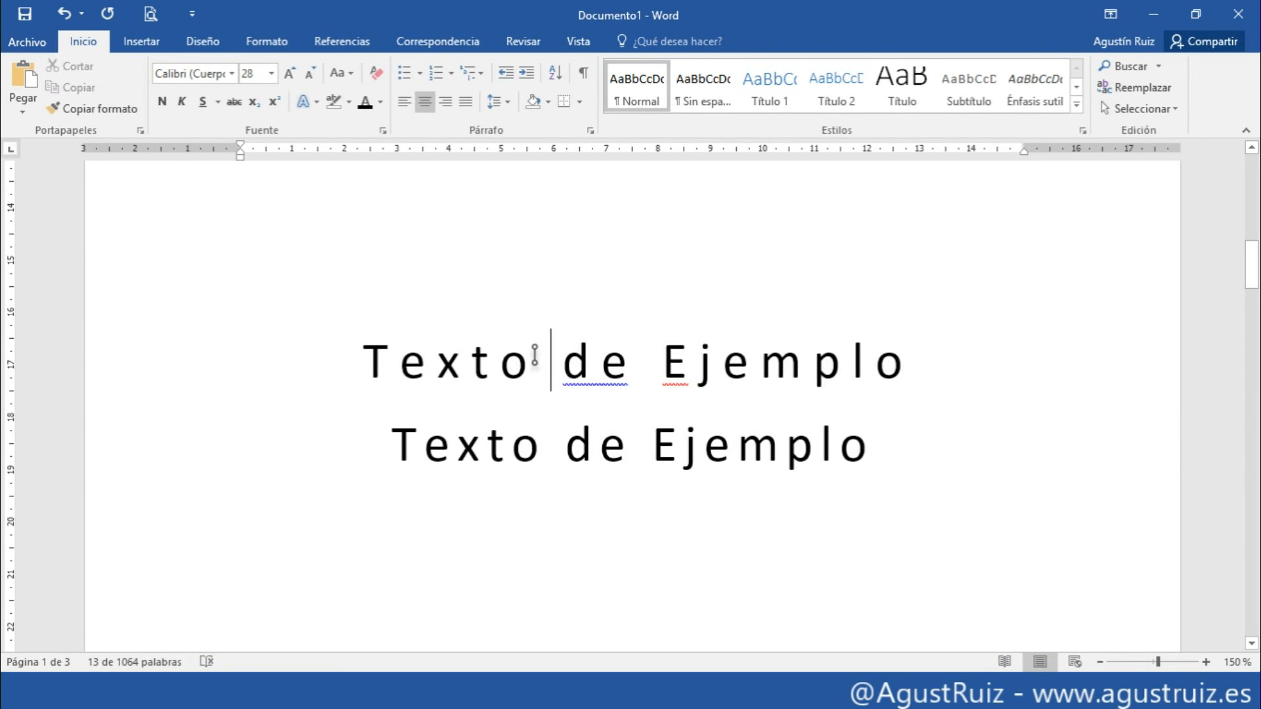
pyautogui.moveTo(535, 354); pyautogui.dragTo(361, 363)
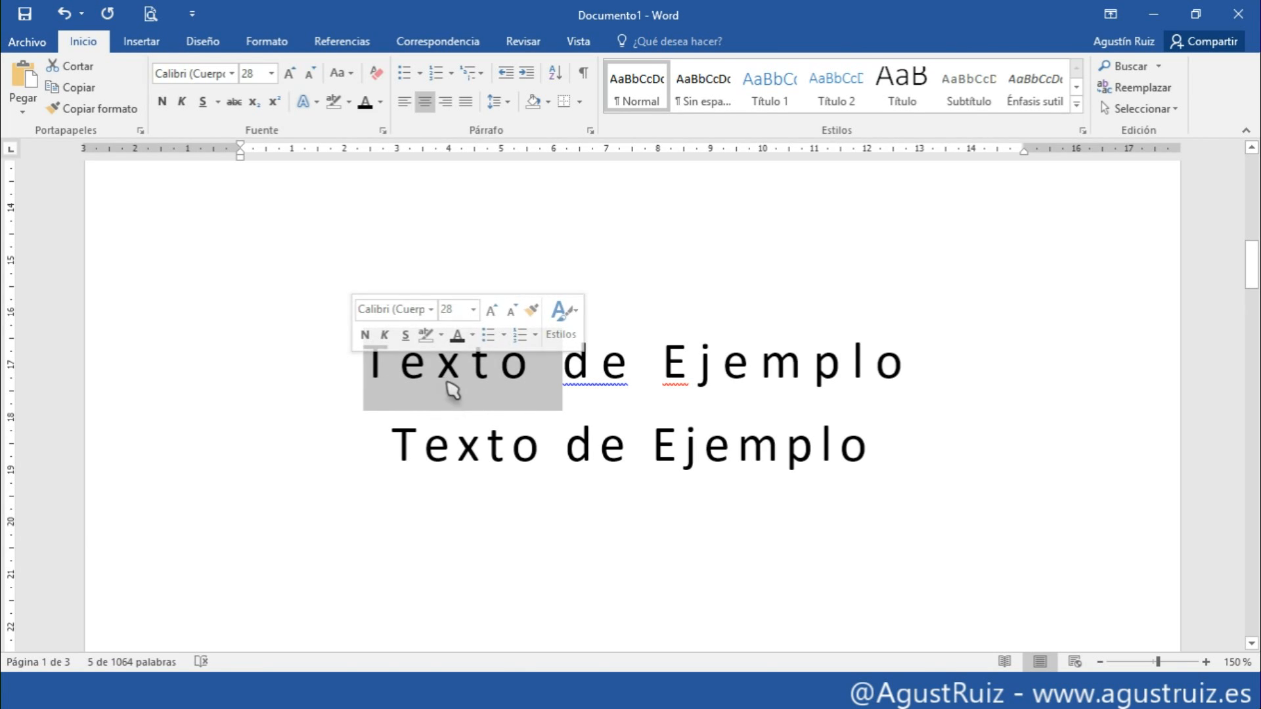
pyautogui.click(373, 380)
pyautogui.moveTo(400, 378); pyautogui.dragTo(438, 368)
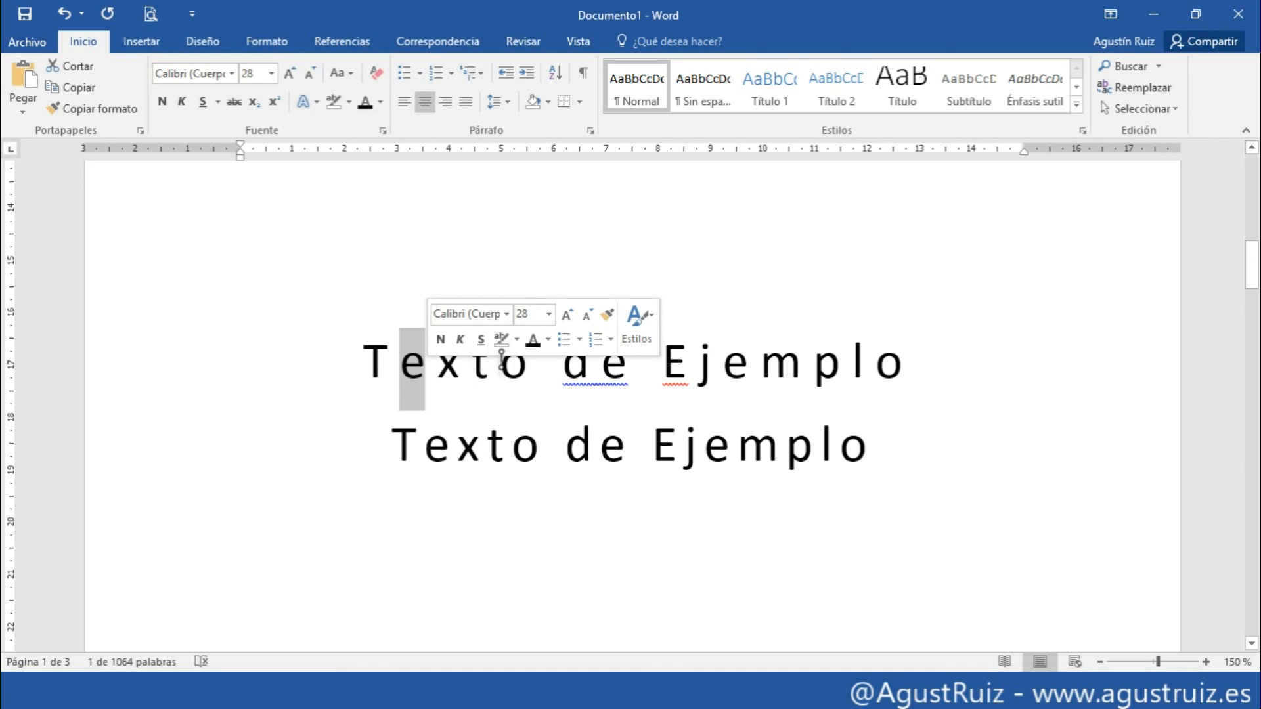
pyautogui.click(814, 368)
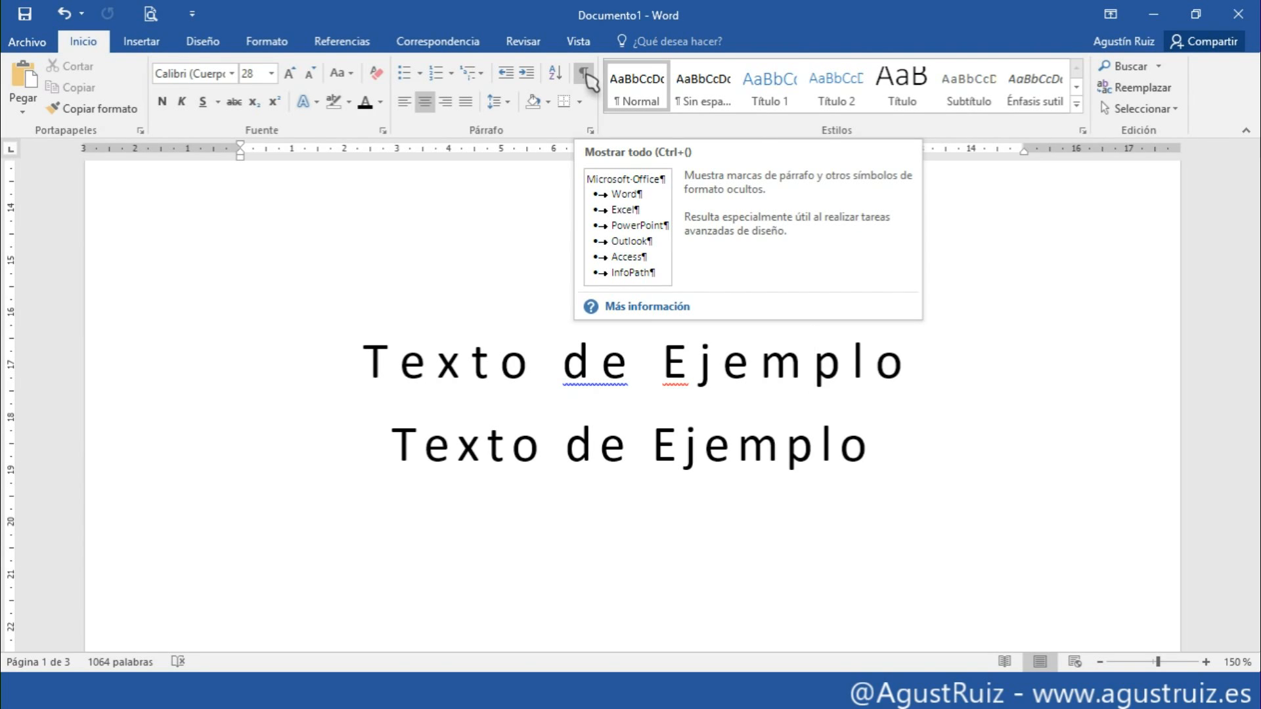
# - Show the paragraph marks and other hidden formatting symbols around the two sample lines
pyautogui.click(585, 74)
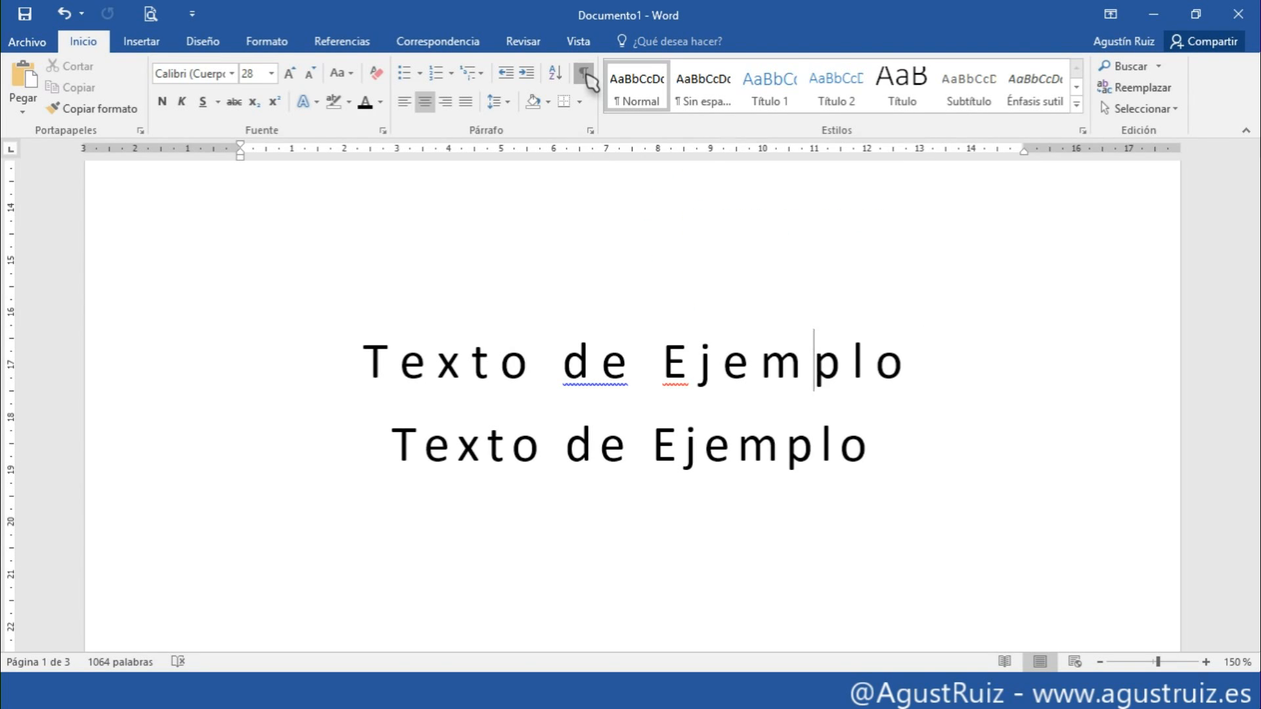
pyautogui.scroll(2, 760, 344)
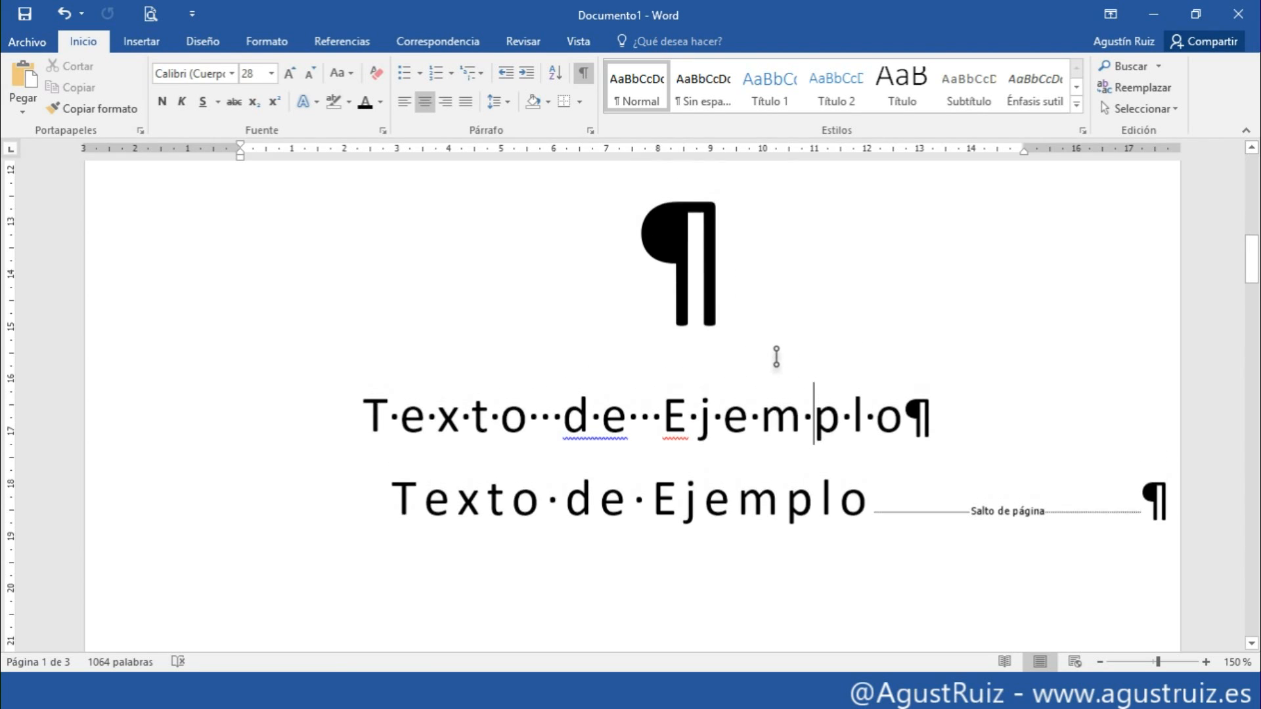
pyautogui.scroll(-2, 727, 445)
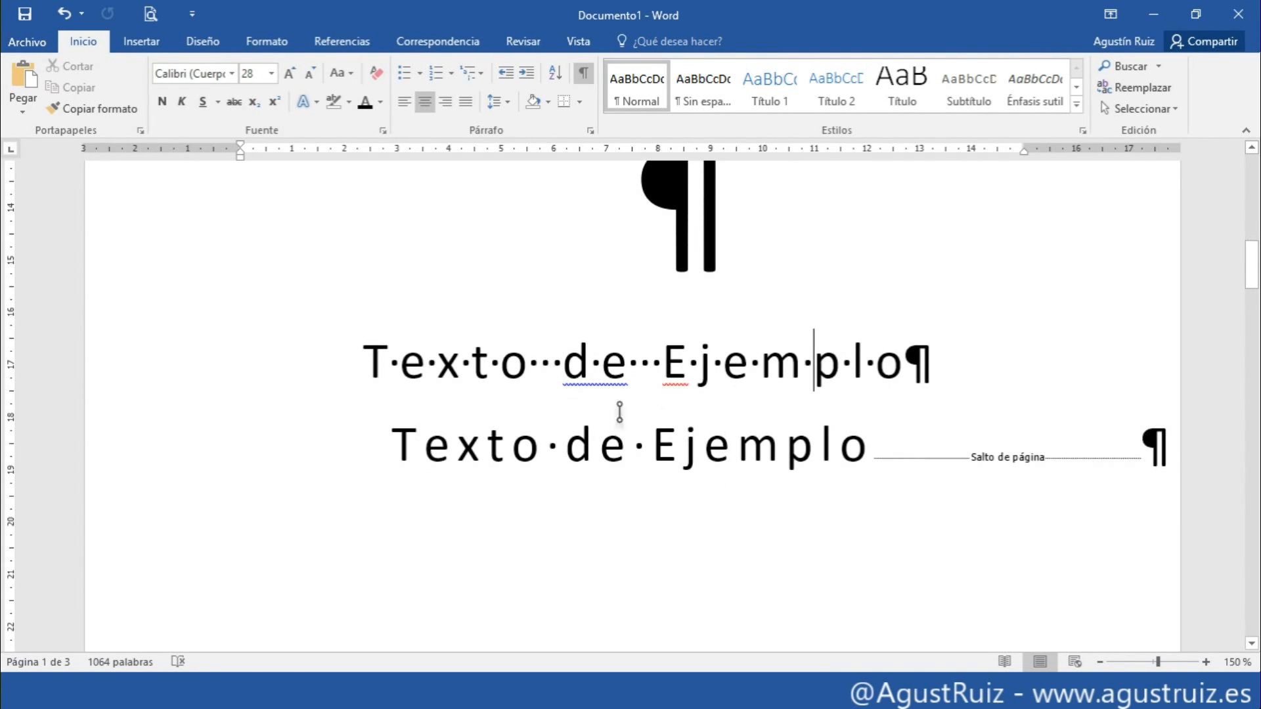
# - Examine the space between "de" and "Ejemplo" in the lower line with formatting marks shown, hidden and shown again
pyautogui.doubleClick(643, 442)
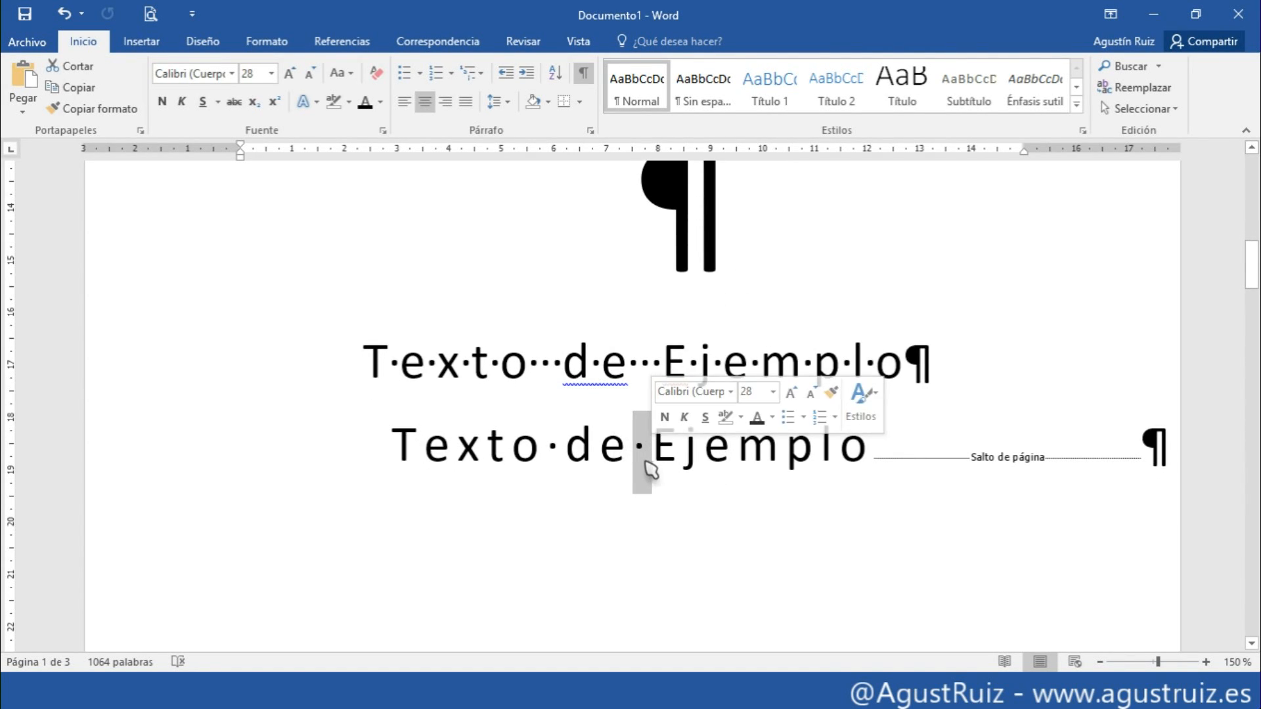
pyautogui.click(642, 460)
pyautogui.doubleClick(641, 450)
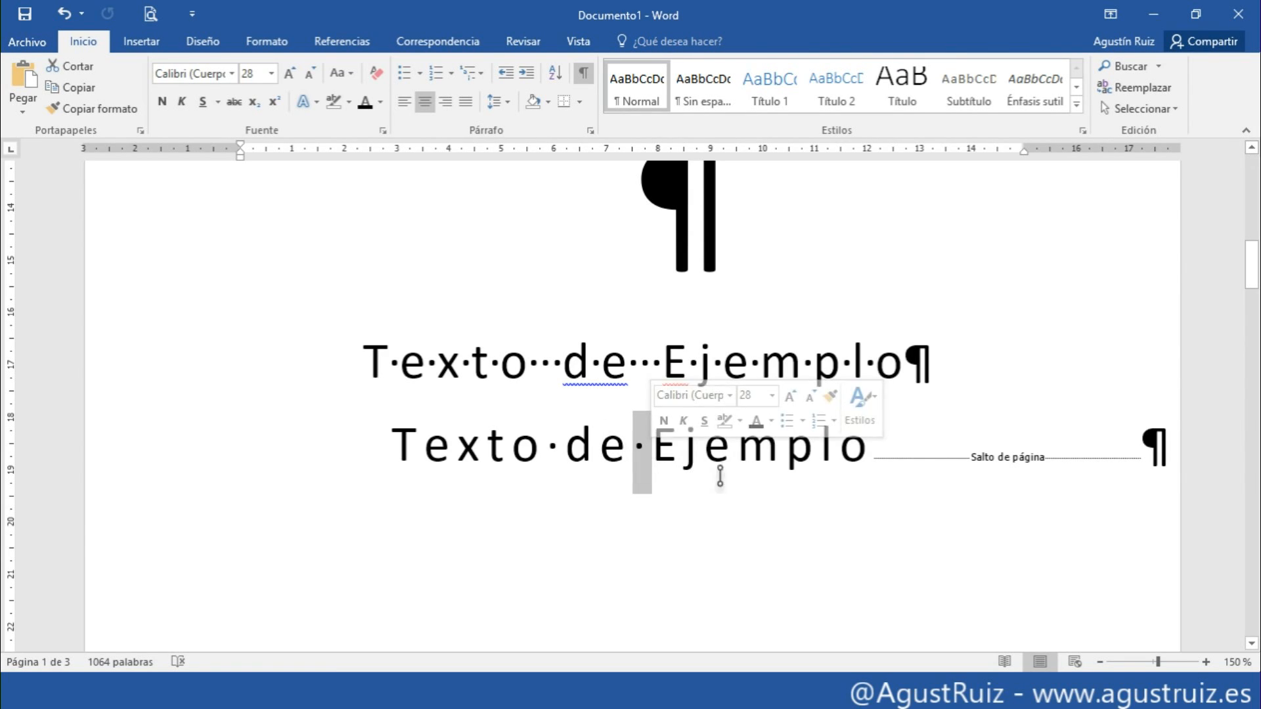
pyautogui.click(626, 465)
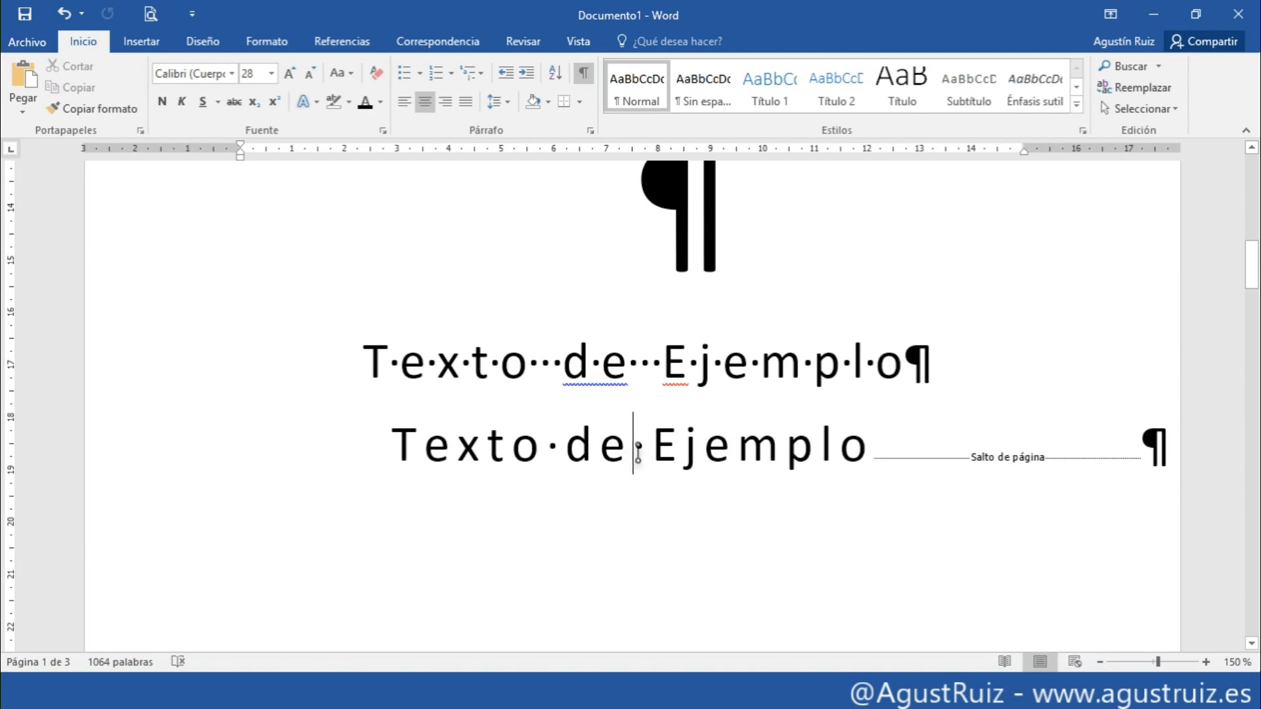
pyautogui.doubleClick(636, 451)
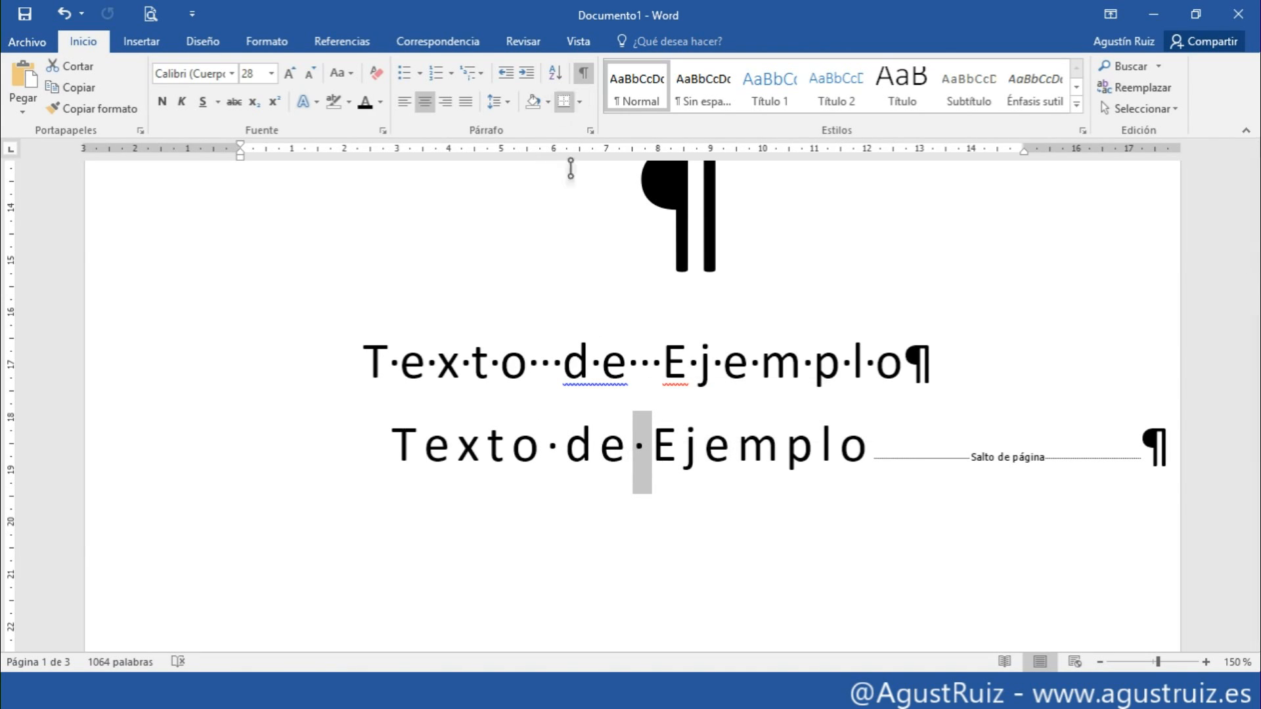
pyautogui.click(584, 74)
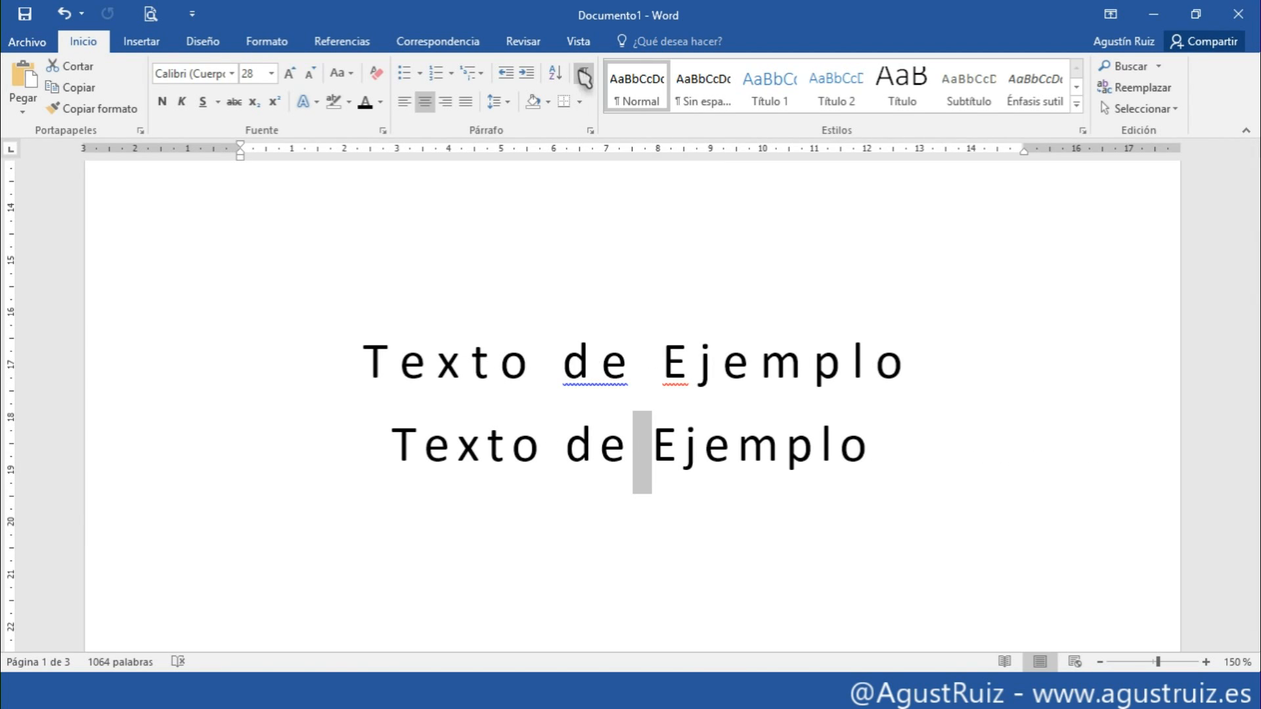
pyautogui.click(582, 74)
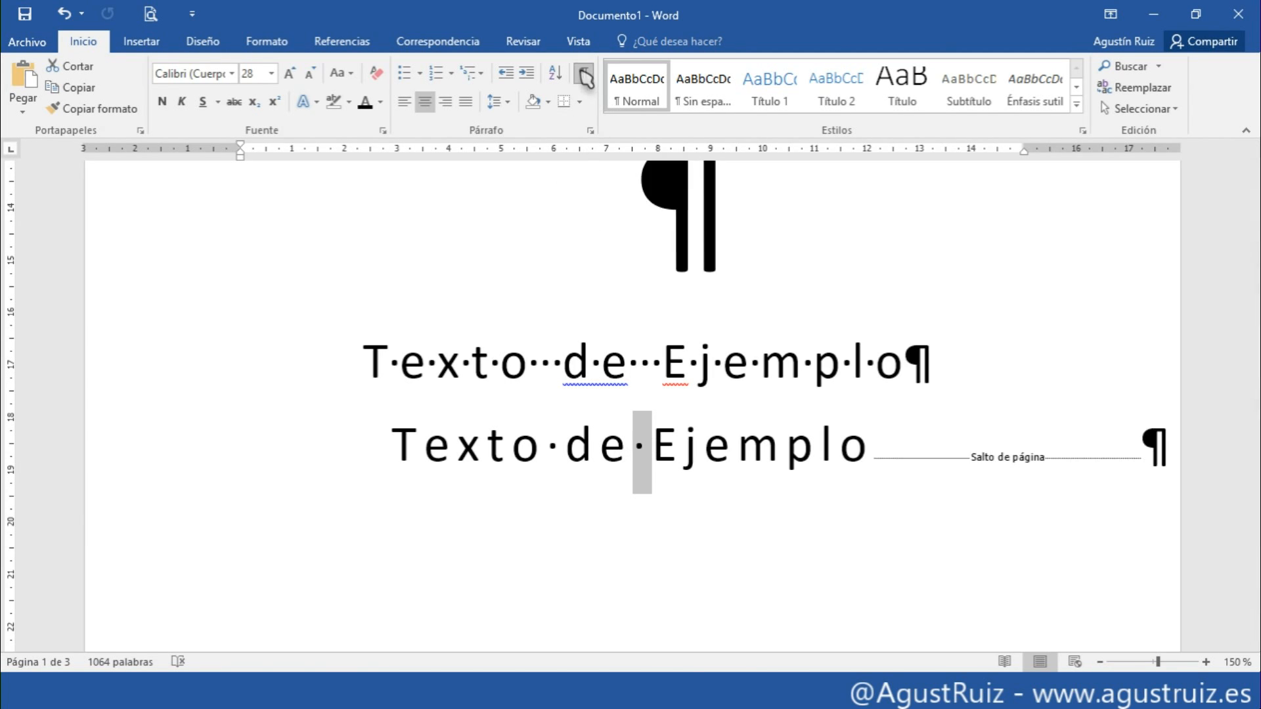
# - Examine the letters of "Ejemplo" in the lower line for space marks between them
pyautogui.click(657, 444)
pyautogui.moveTo(657, 444); pyautogui.dragTo(819, 447)
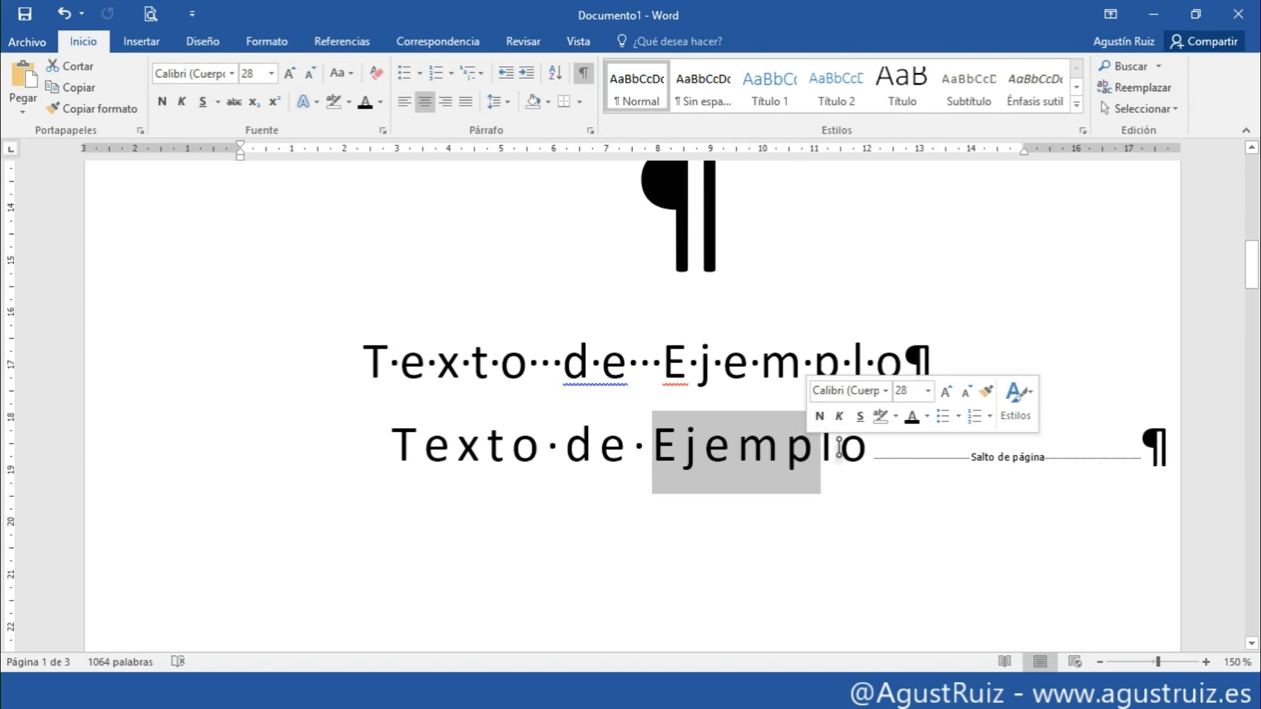
pyautogui.click(864, 446)
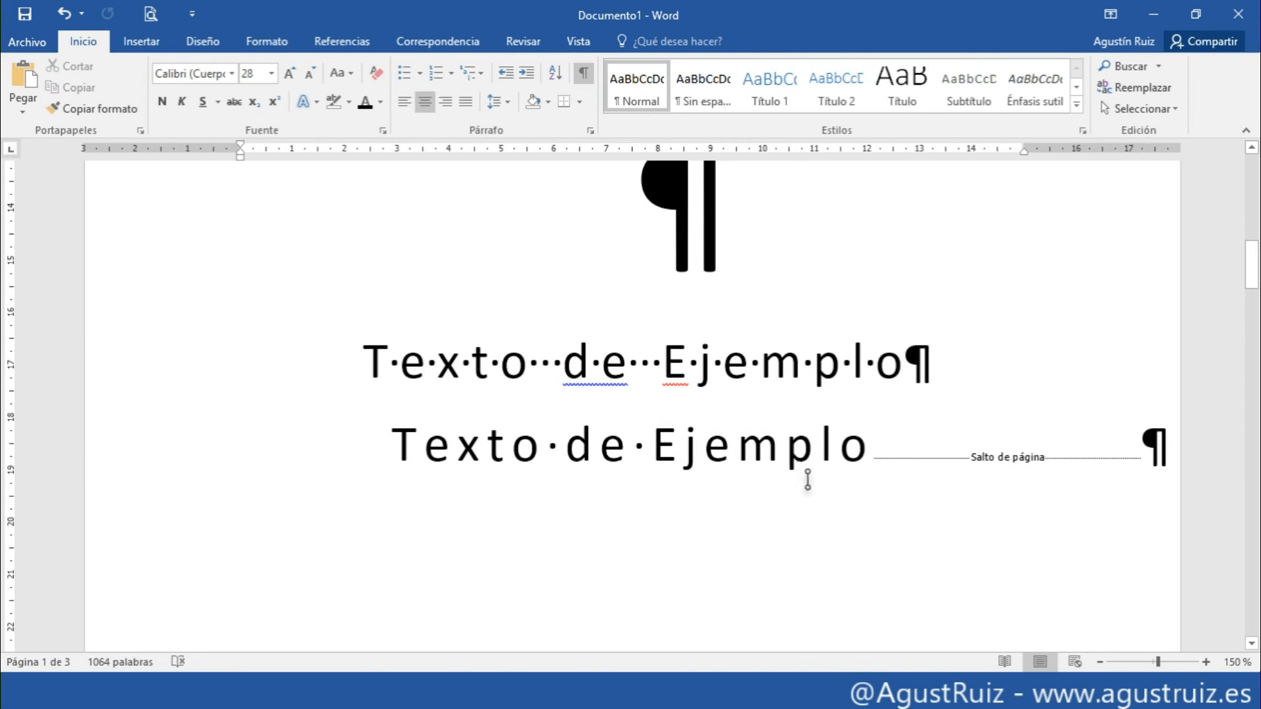
# - Step through "Ejemplo" in the upper line, selecting its first letters and the spaces between them one at a time
pyautogui.doubleClick(674, 358)
pyautogui.click(690, 359)
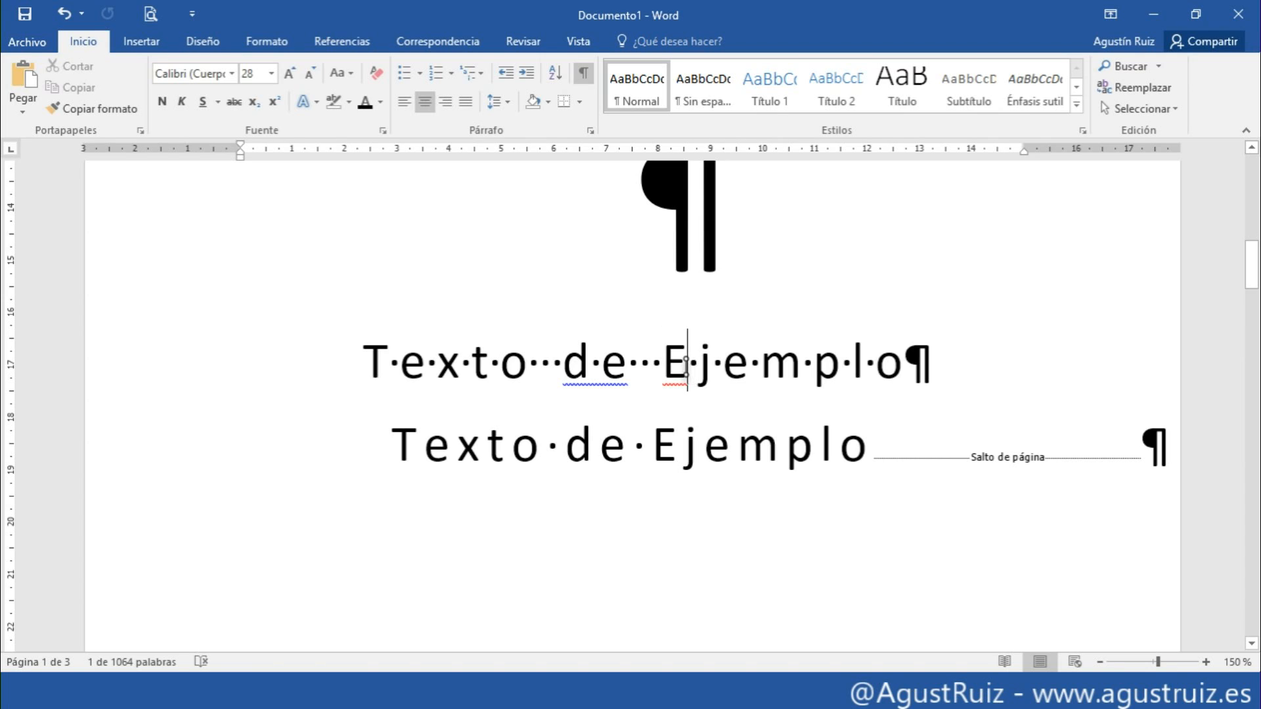
pyautogui.hotkey('shift', 'Right')
pyautogui.press('Right')
pyautogui.hotkey('shift', 'Right')
pyautogui.press('Right')
pyautogui.hotkey('shift', 'Right')
pyautogui.press('Right')
pyautogui.hotkey('shift', 'Right')
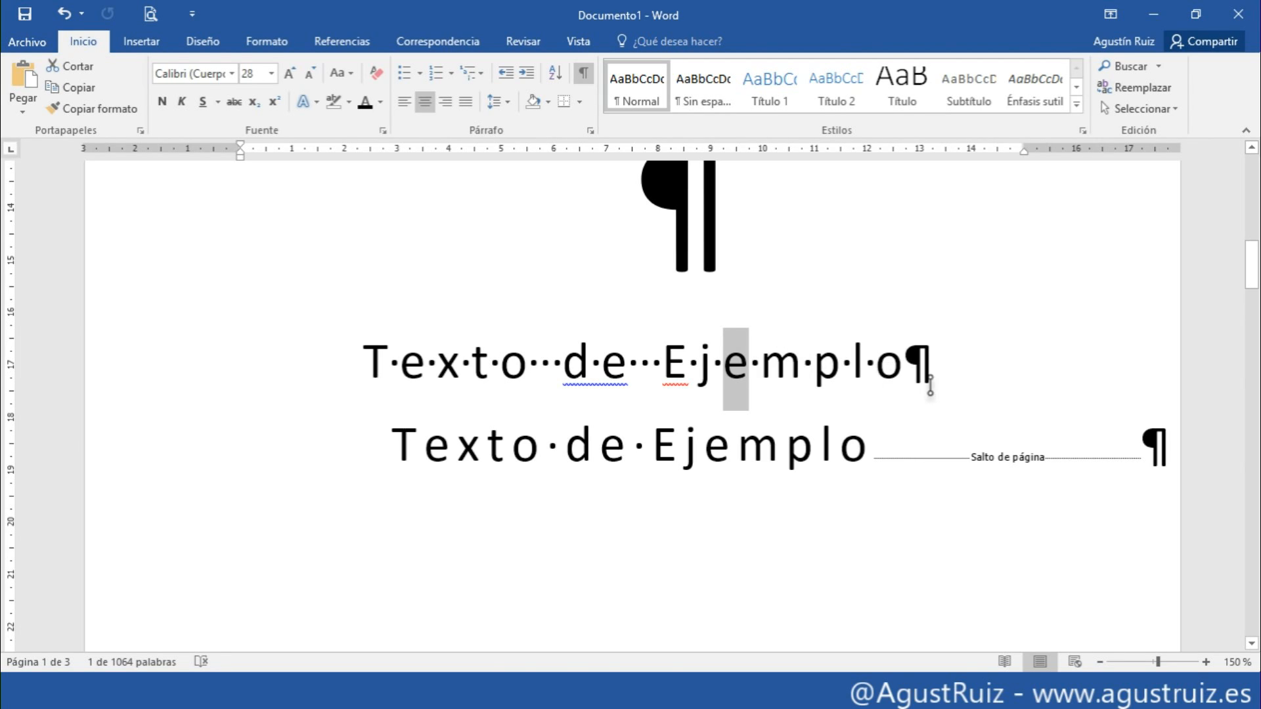
# - Select "Ejemplo" in the upper line and in the lower line to compare manual spaces with expanded character spacing
pyautogui.moveTo(897, 374); pyautogui.dragTo(663, 374)
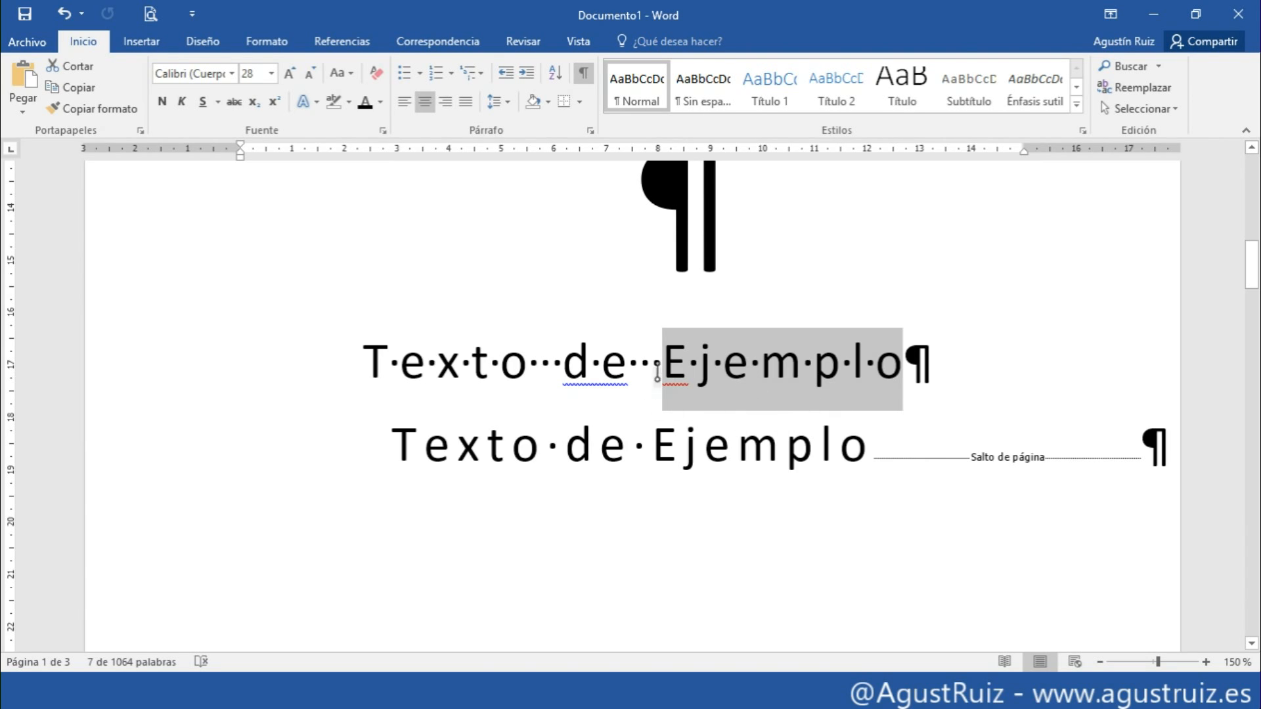
pyautogui.click(690, 371)
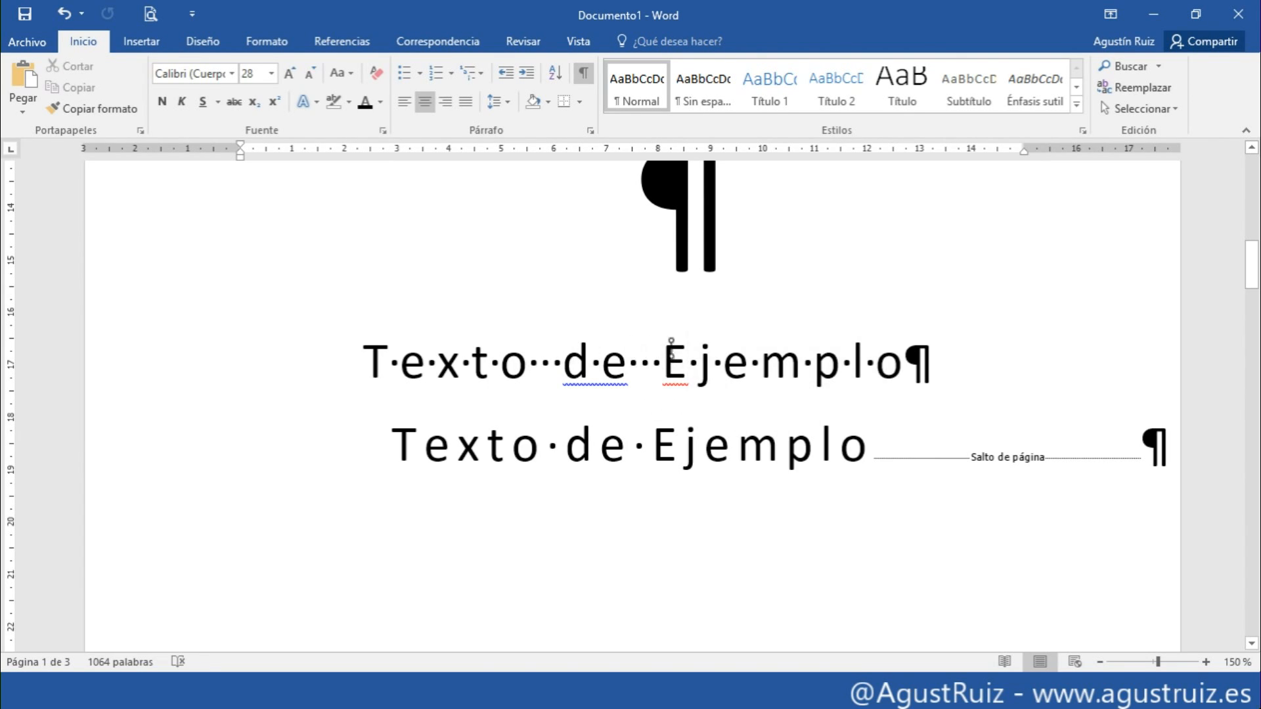
pyautogui.moveTo(699, 360); pyautogui.dragTo(852, 363)
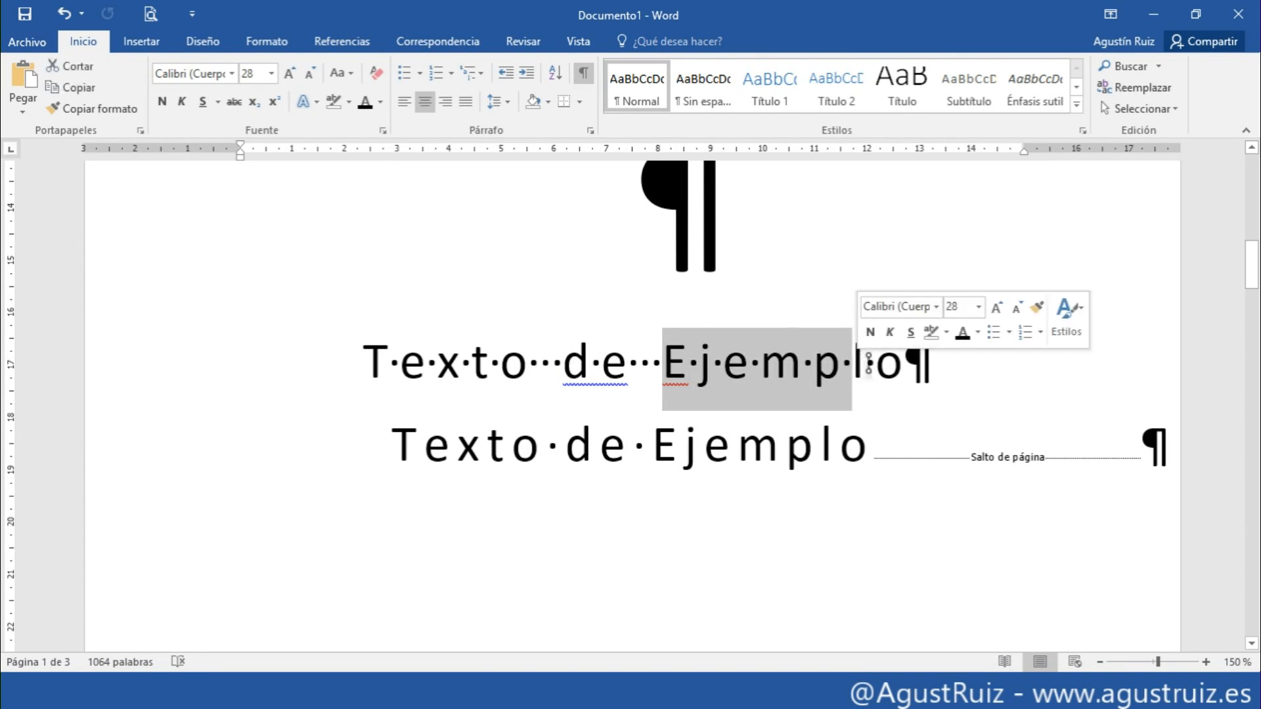
pyautogui.click(896, 358)
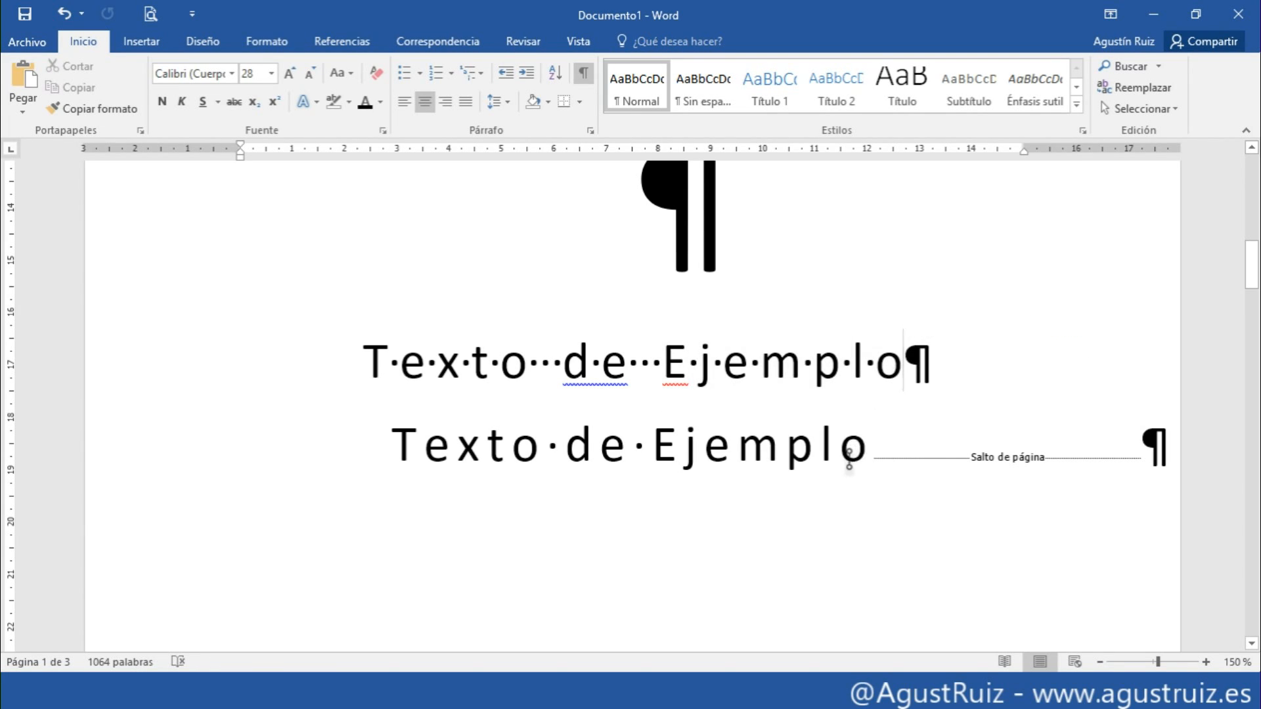
pyautogui.moveTo(861, 453); pyautogui.dragTo(642, 451)
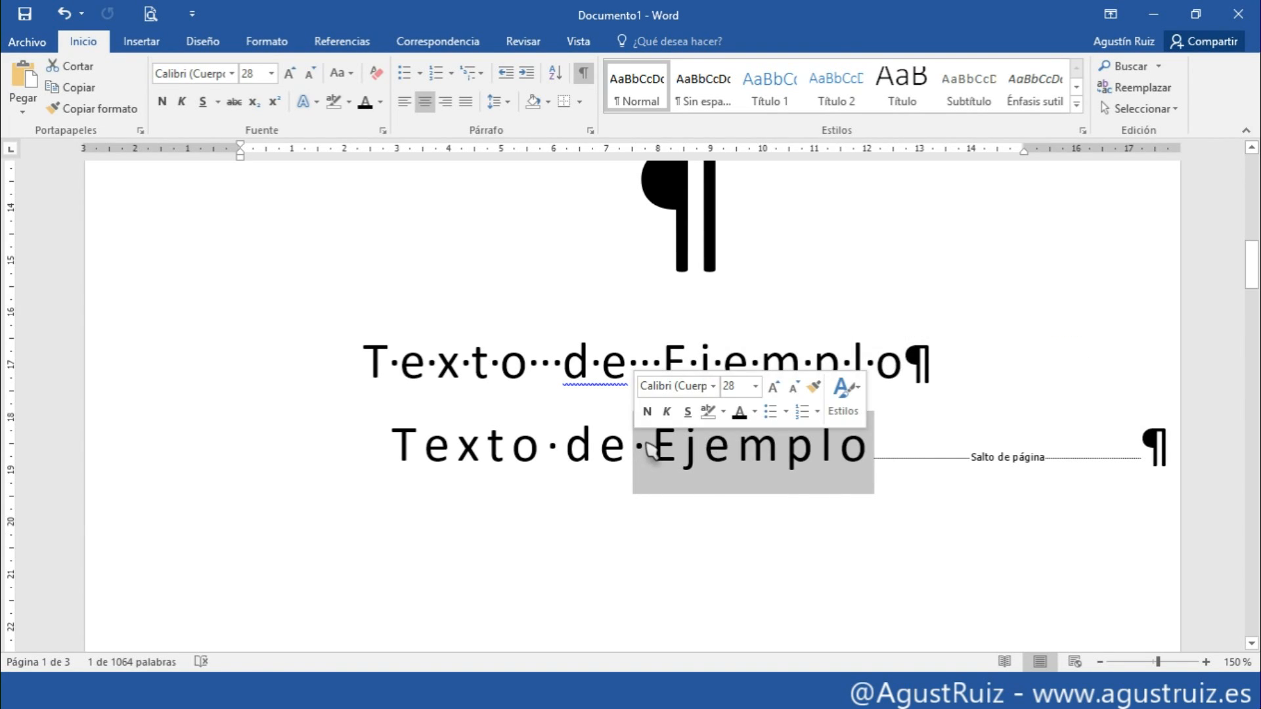
pyautogui.click(380, 454)
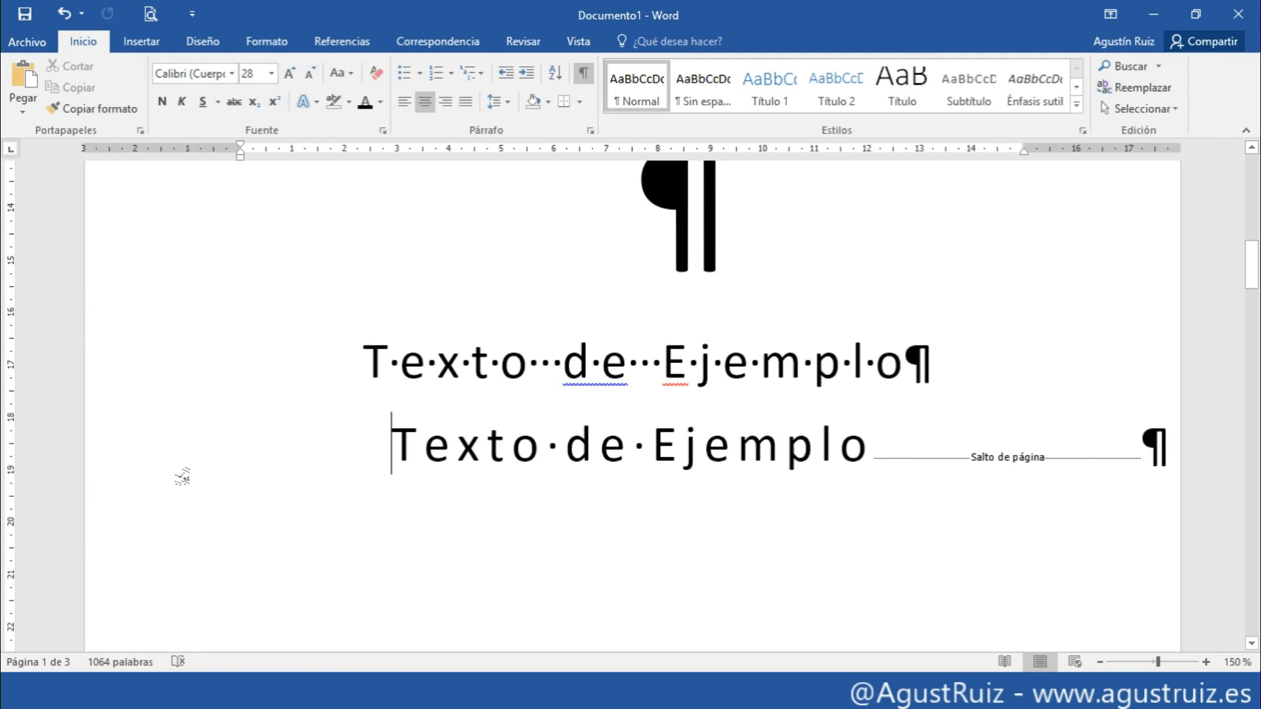
# - Try condensed (Comprimido) character spacing on the lower "Texto de Ejemplo" line, varying the amount and ending at 5 pto
pyautogui.click(182, 477)
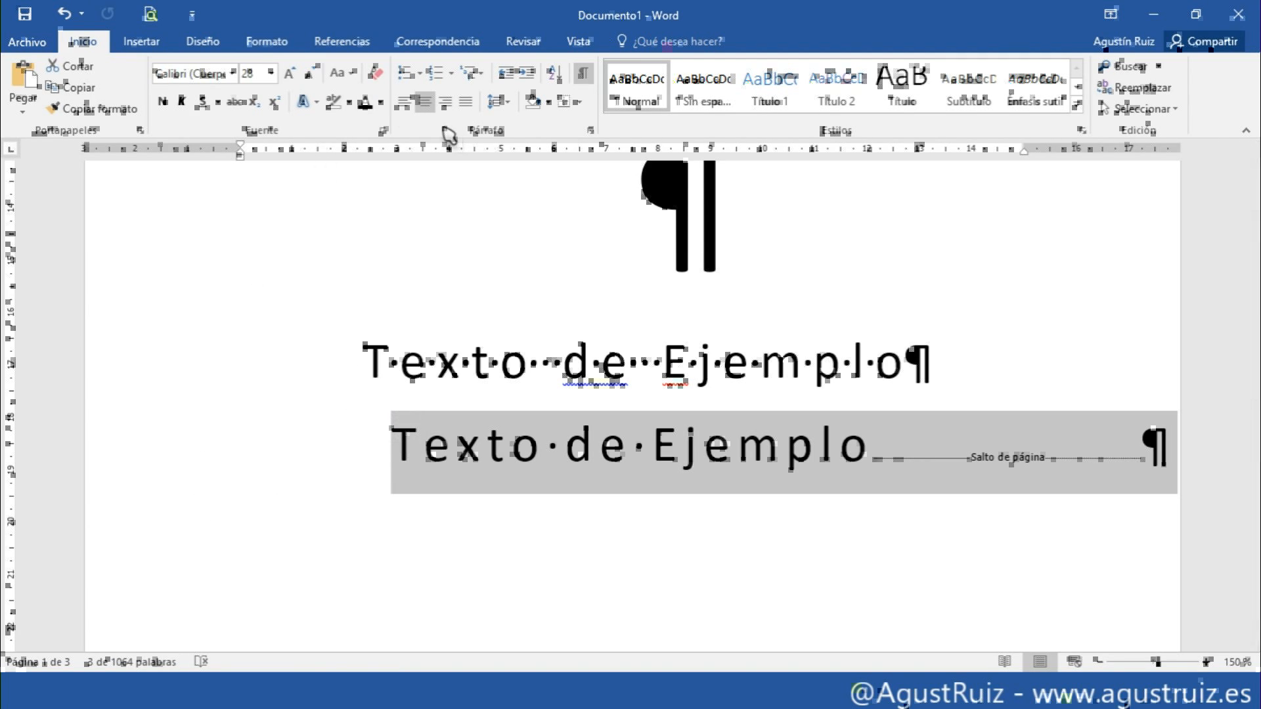
pyautogui.click(383, 131)
pyautogui.click(795, 75)
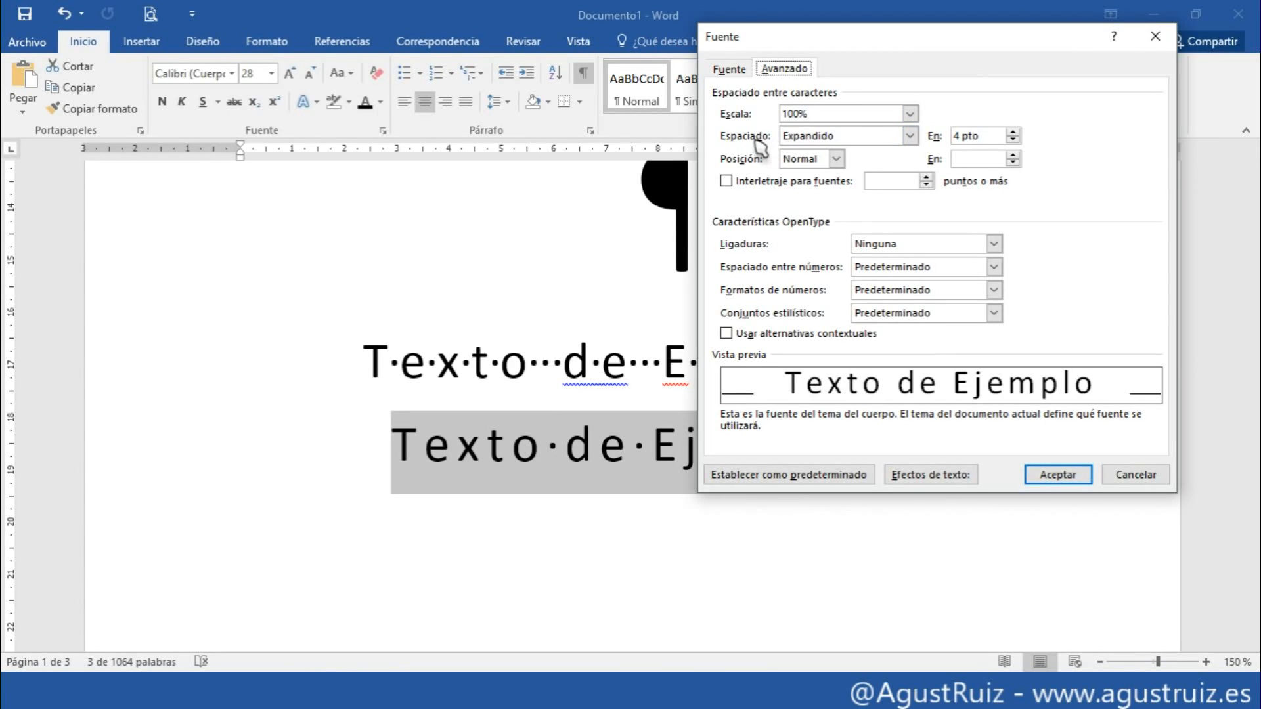
pyautogui.click(847, 136)
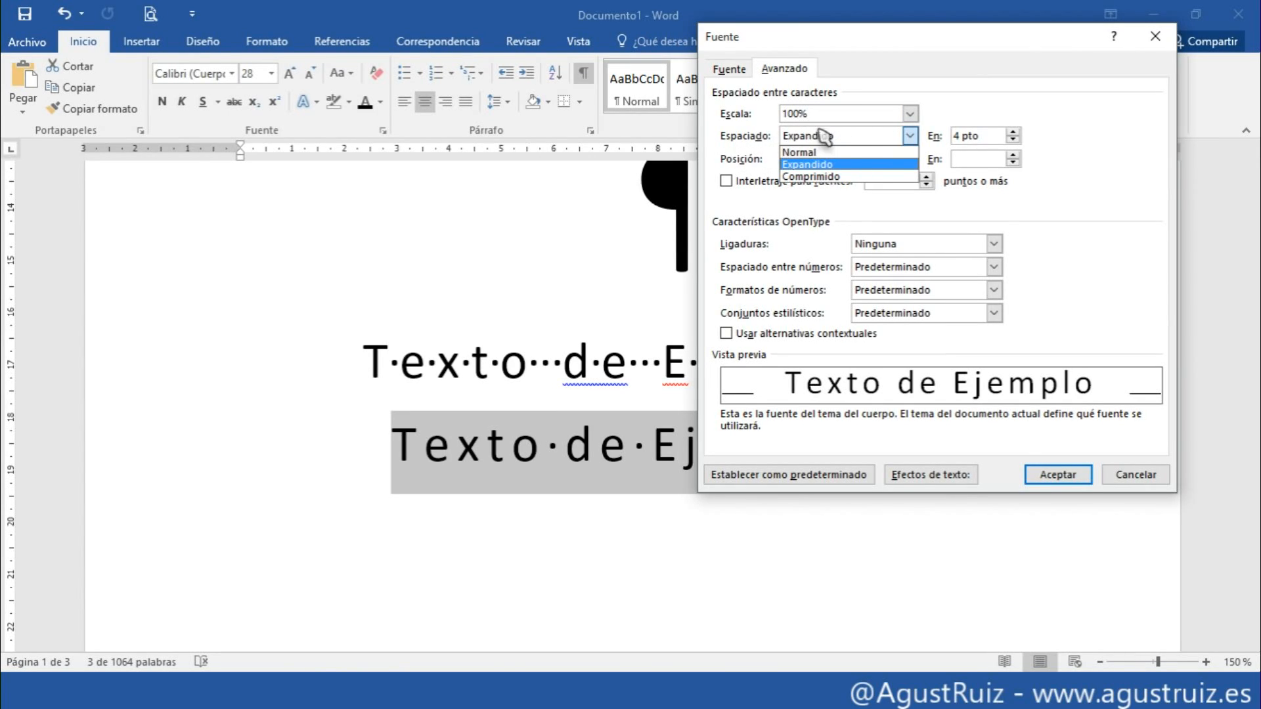
pyautogui.click(841, 176)
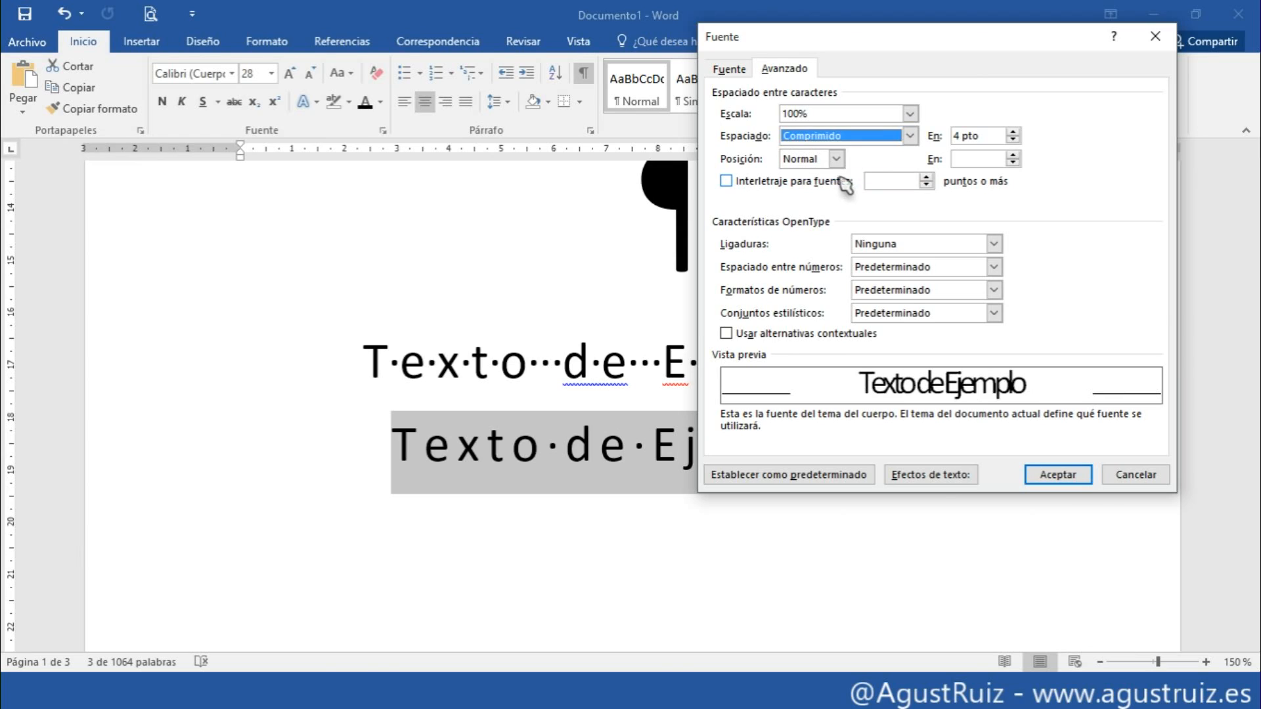
pyautogui.click(1013, 141)
pyautogui.click(1013, 134)
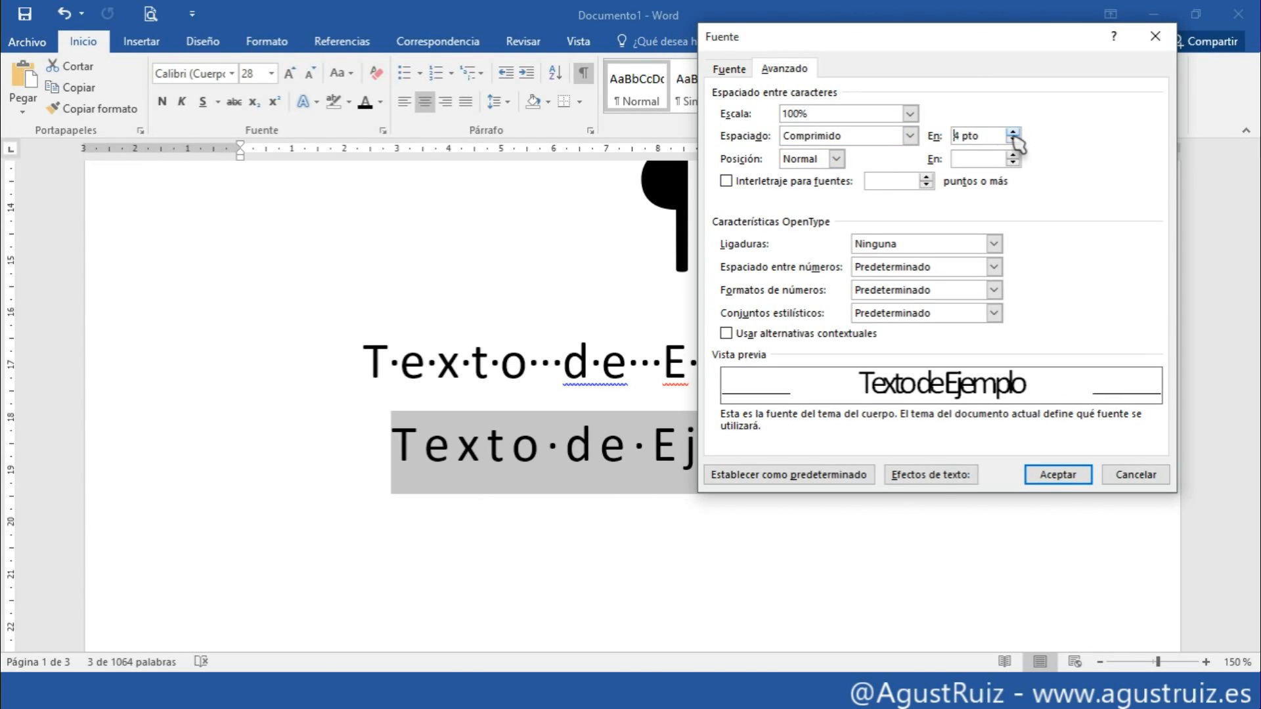
pyautogui.click(1013, 134)
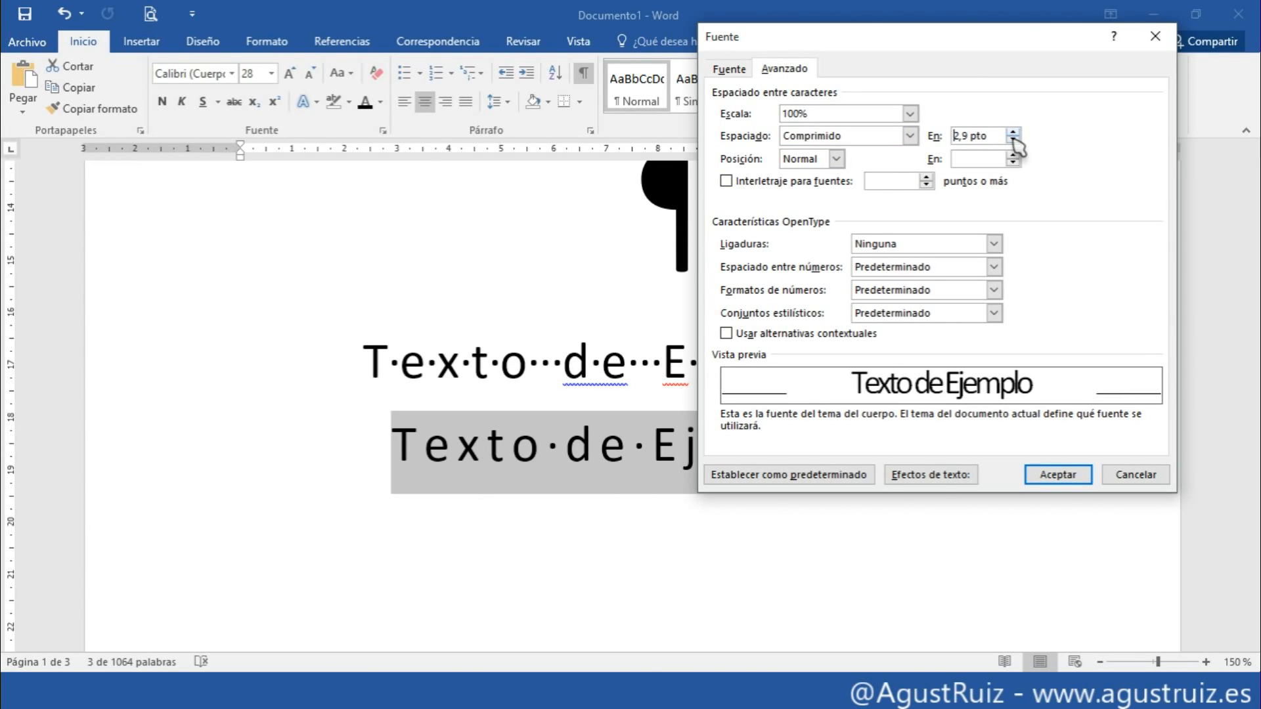
pyautogui.click(1013, 140)
pyautogui.click(1013, 140)
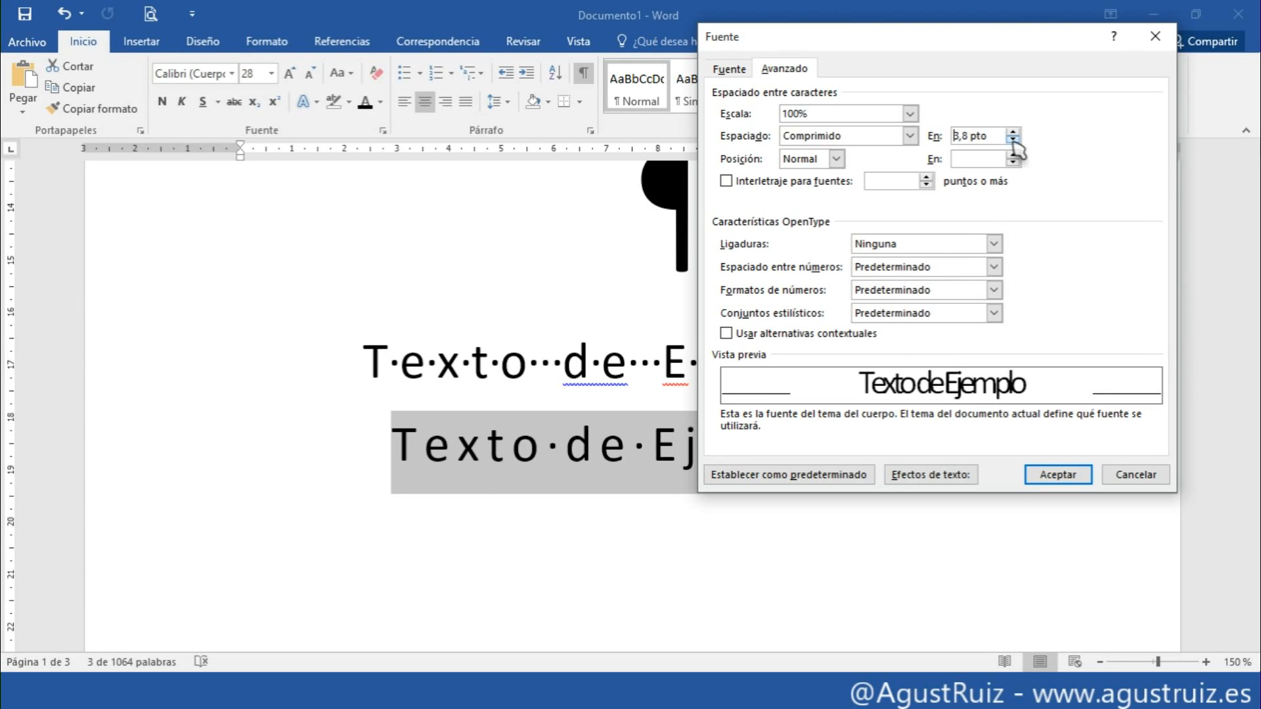
pyautogui.click(1014, 140)
pyautogui.click(1013, 140)
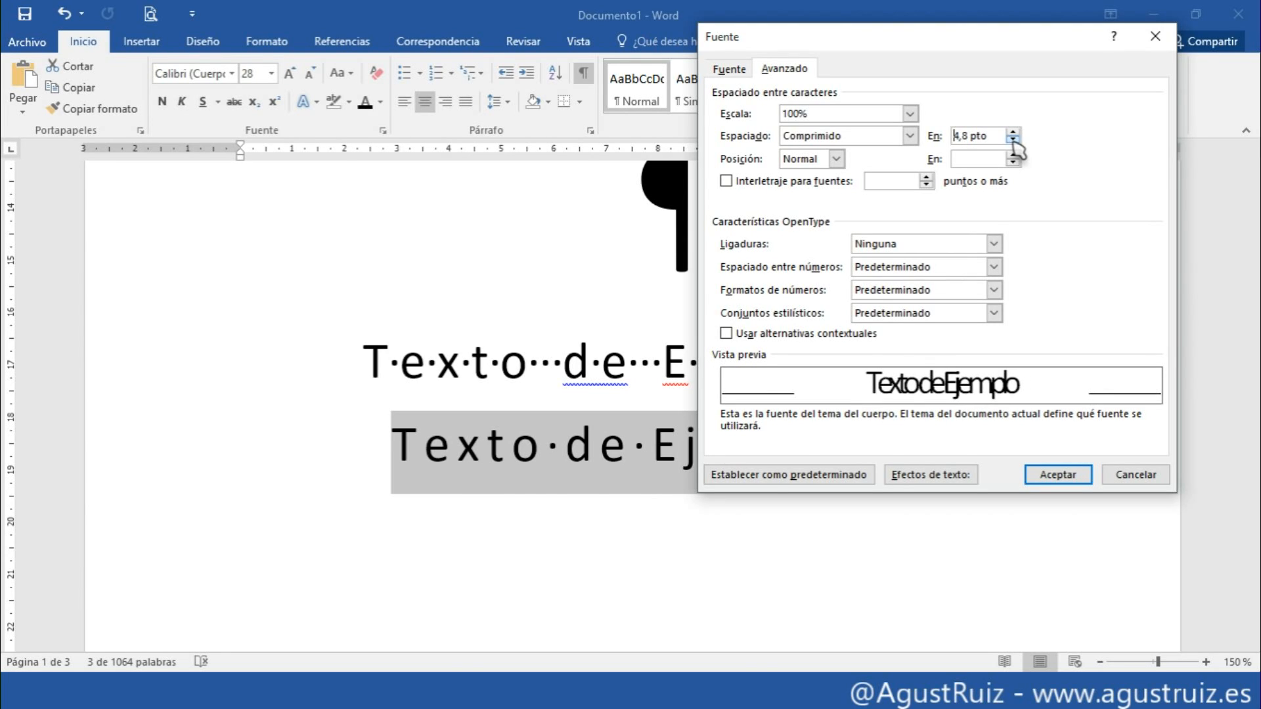
pyautogui.click(1013, 140)
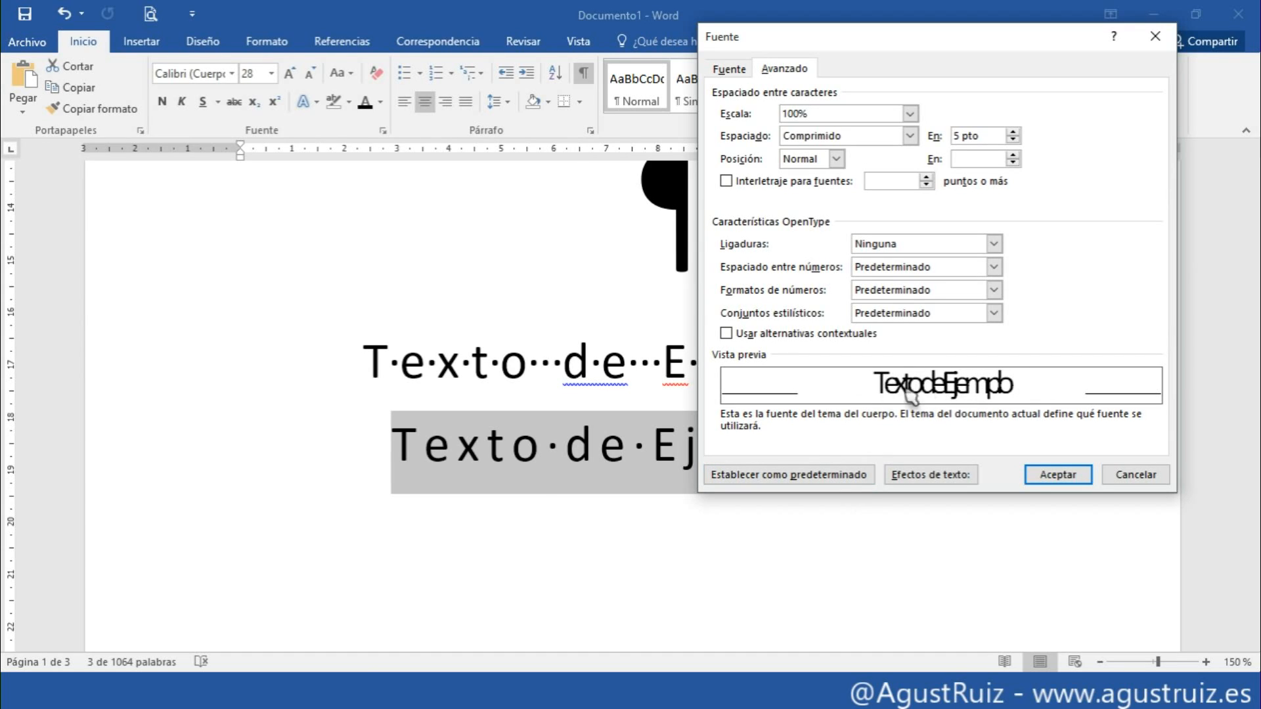
# - Try the raised (Elevado) character position with varying amounts, return it to Normal, and discard the font changes
pyautogui.click(836, 159)
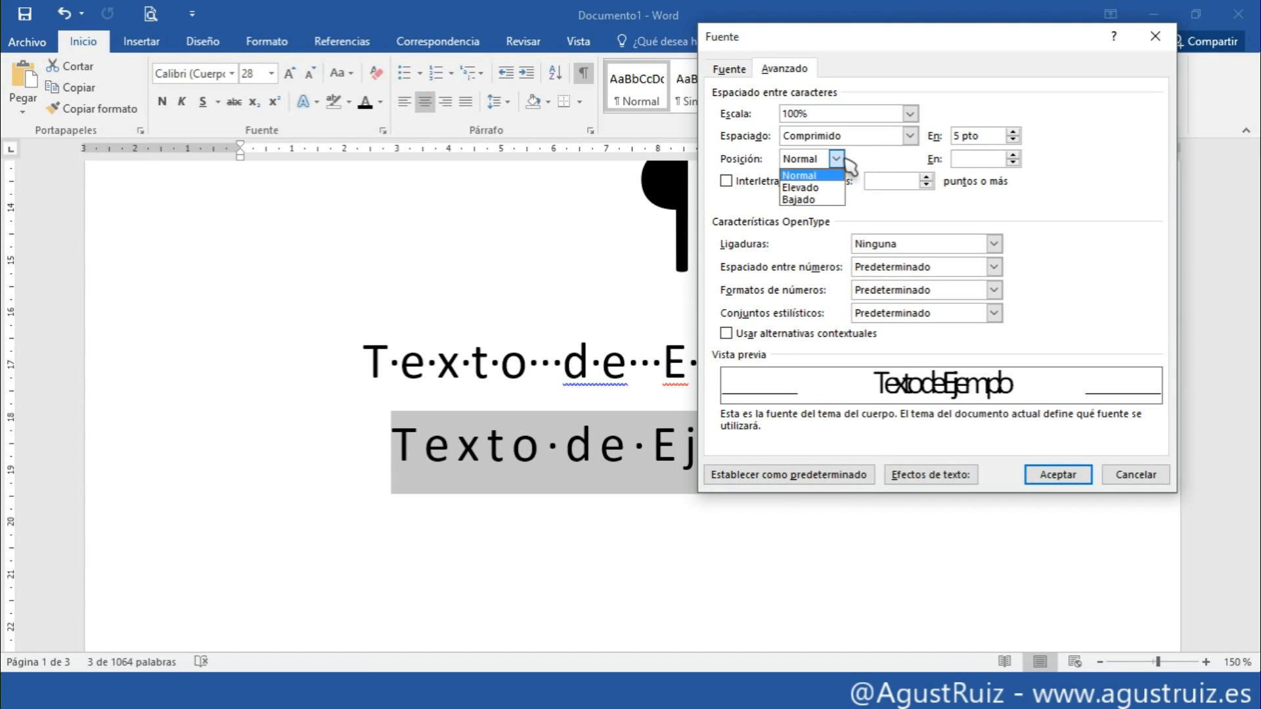
pyautogui.click(812, 189)
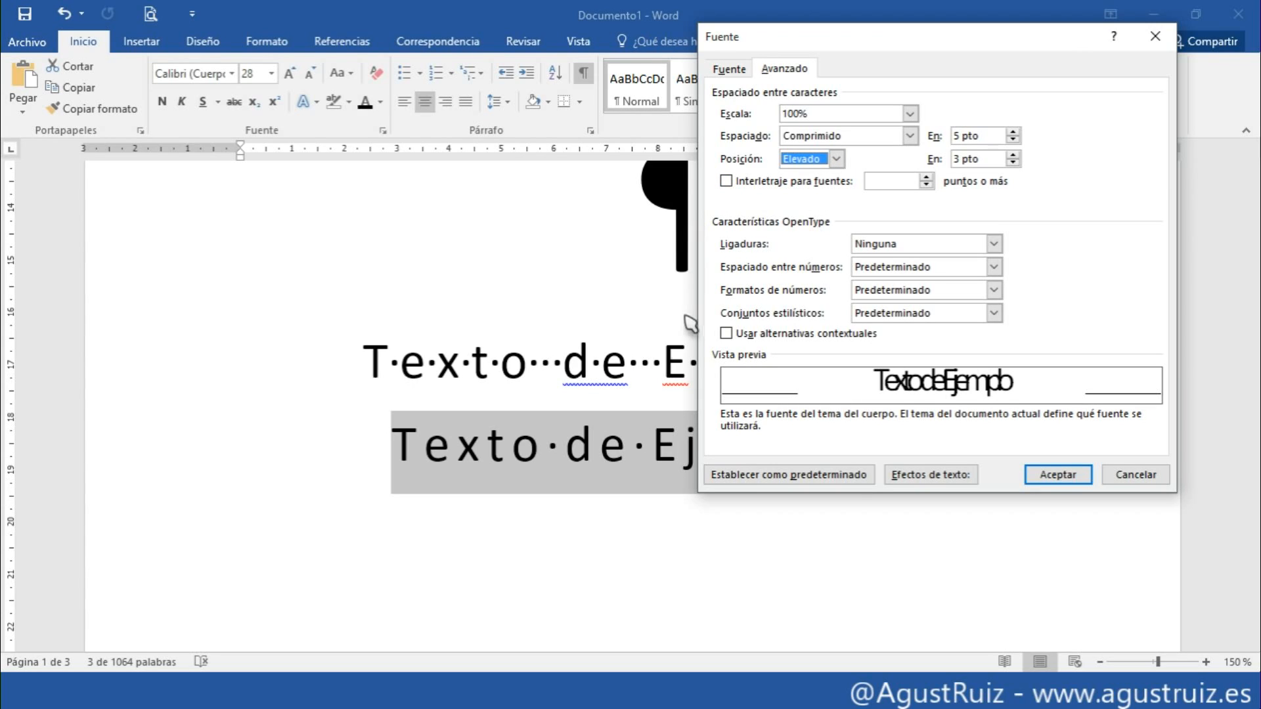
pyautogui.click(1015, 156)
pyautogui.click(1015, 156)
pyautogui.click(1016, 155)
pyautogui.click(1016, 156)
pyautogui.click(1016, 156)
pyautogui.click(1015, 155)
pyautogui.click(1016, 155)
pyautogui.click(1014, 162)
pyautogui.click(1014, 163)
pyautogui.click(1014, 163)
pyautogui.click(1014, 162)
pyautogui.click(1014, 163)
pyautogui.click(1014, 162)
pyautogui.click(1015, 162)
pyautogui.click(1015, 163)
pyautogui.click(1014, 163)
pyautogui.click(1014, 163)
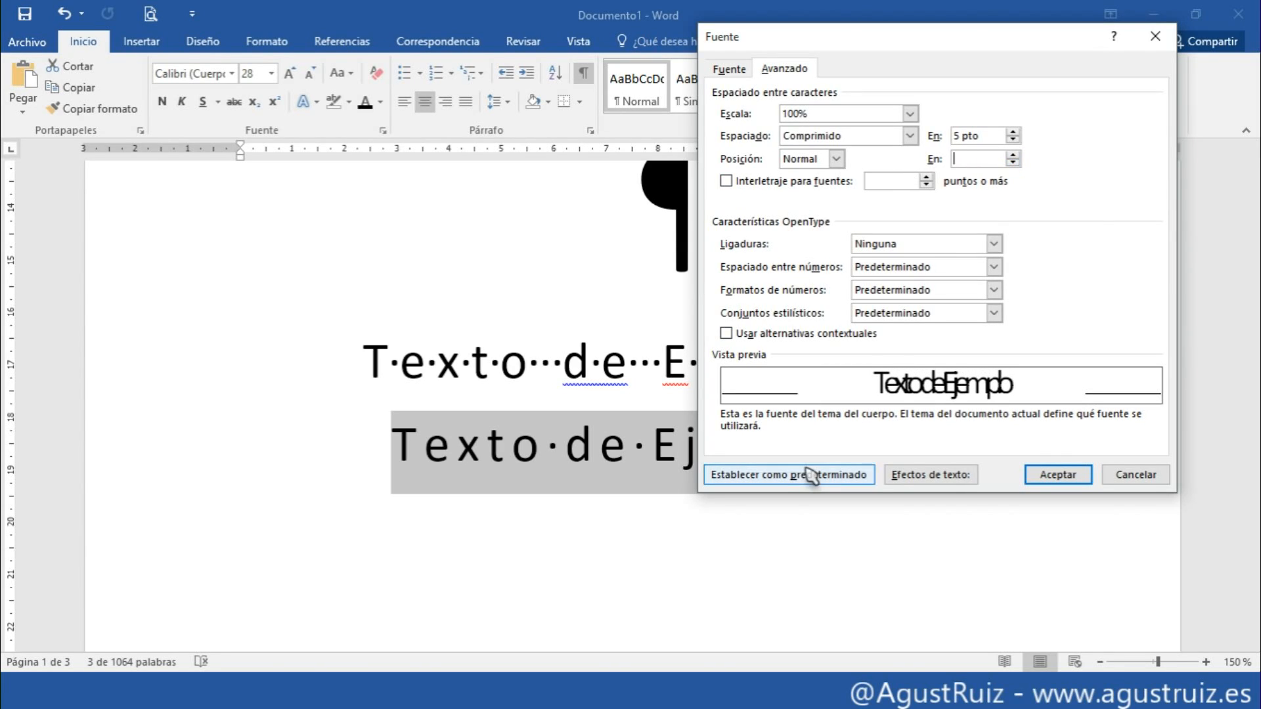
pyautogui.click(1128, 475)
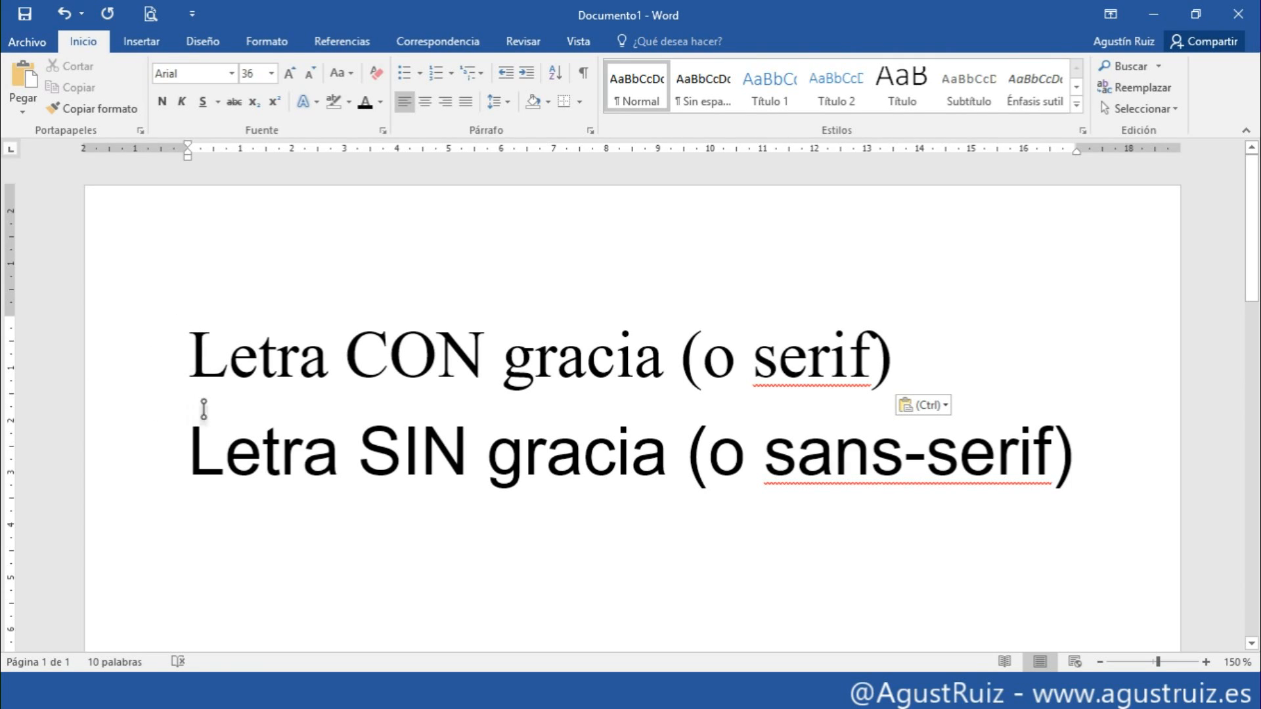
# - Check the font of the "Letra CON gracia (o serif)" line against Times New Roman among the available fonts
pyautogui.click(189, 355)
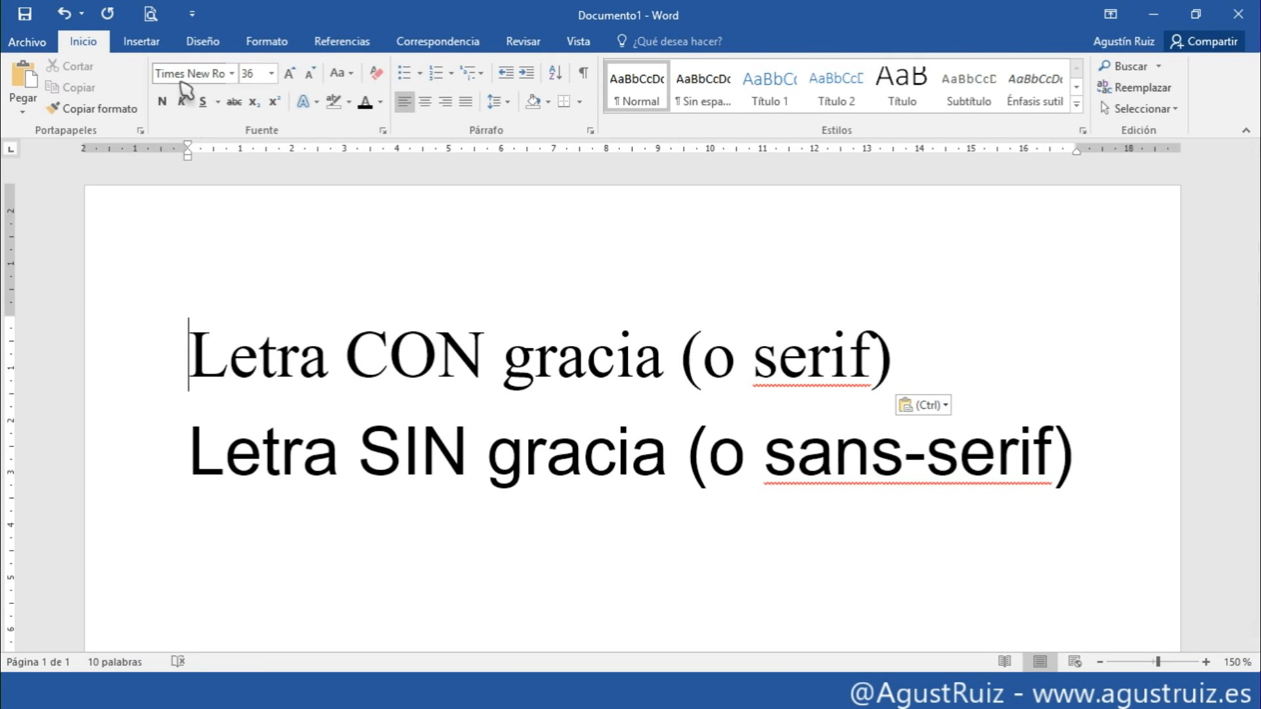
pyautogui.click(231, 73)
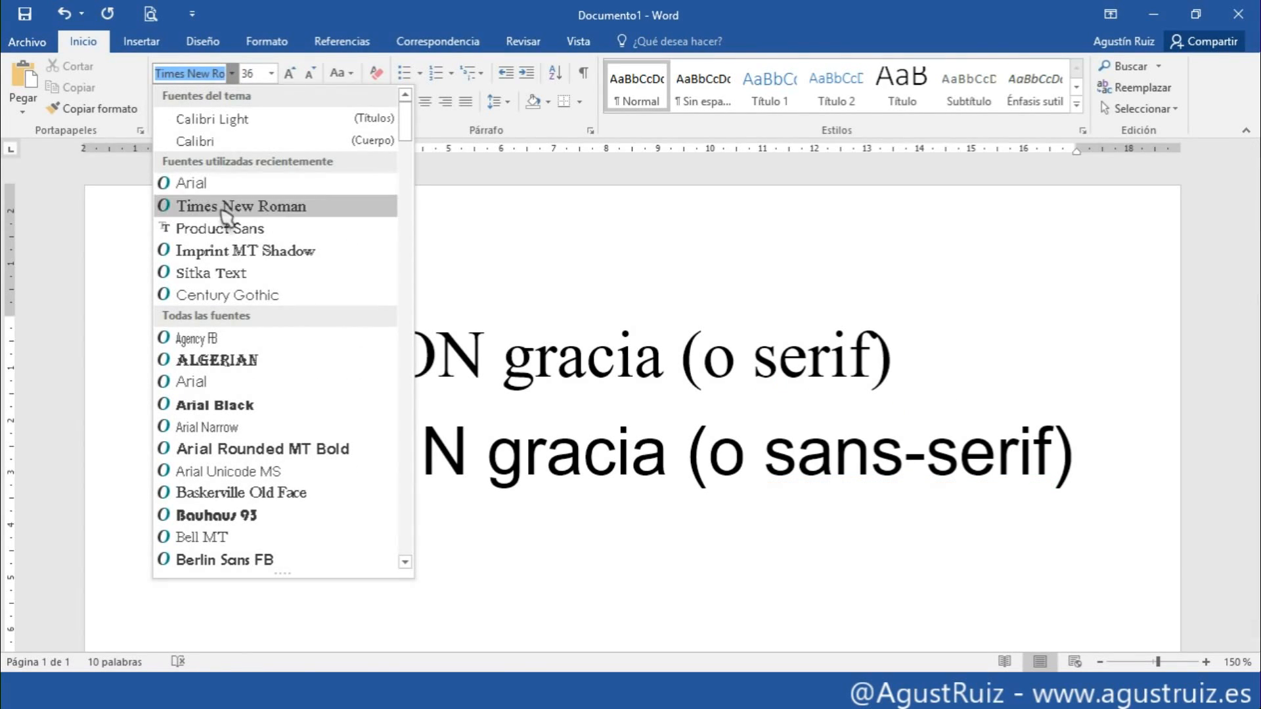
pyautogui.click(302, 209)
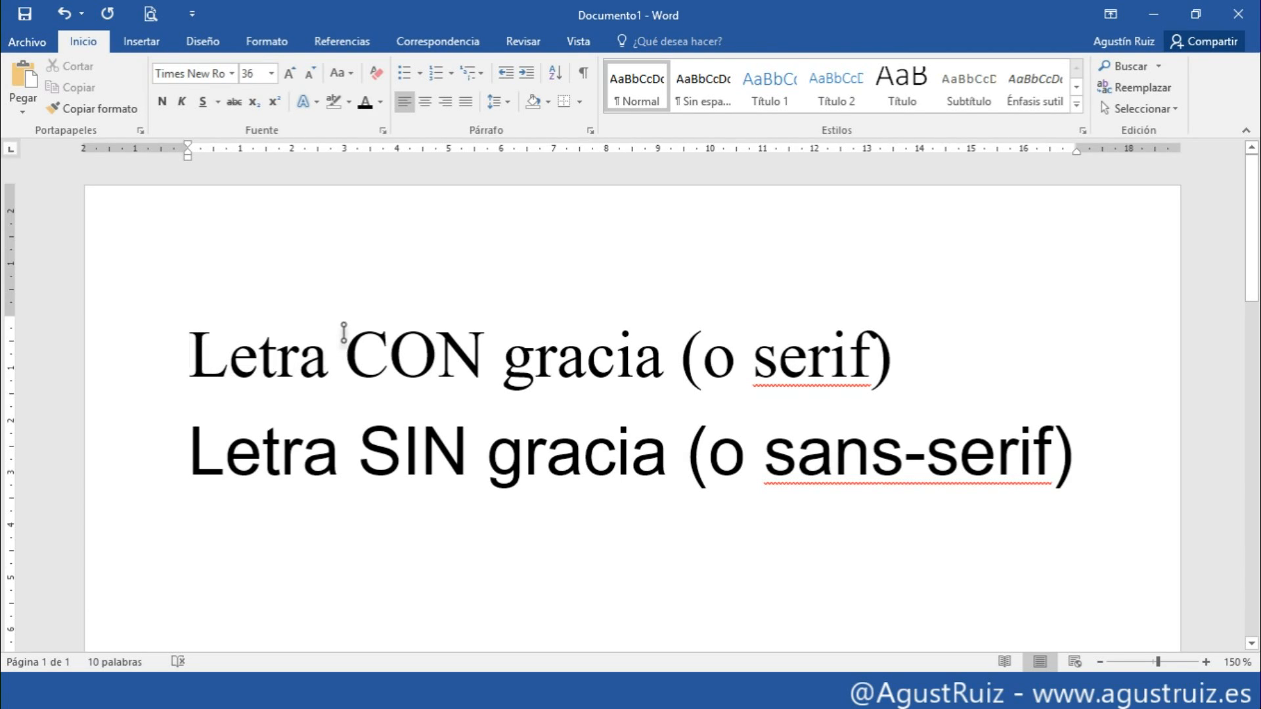
# - Examine the serifs on the letters of the "Letra CON gracia" line, selecting the final "a" of "Letra"
pyautogui.click(380, 336)
pyautogui.moveTo(327, 369); pyautogui.dragTo(315, 382)
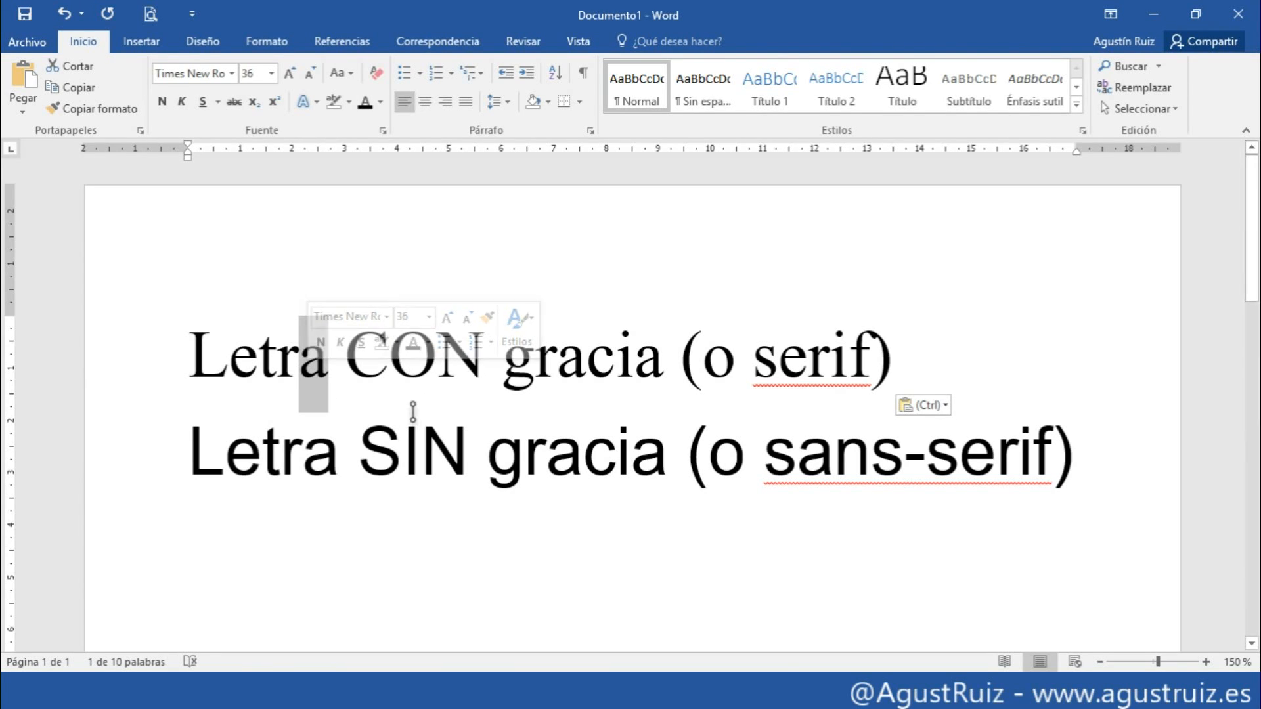
pyautogui.click(935, 348)
# - Examine the plain letter shapes along the "Letra SIN gracia (o sans-serif)" line by selecting its text
pyautogui.click(261, 453)
pyautogui.moveTo(197, 451); pyautogui.dragTo(797, 446)
pyautogui.click(870, 453)
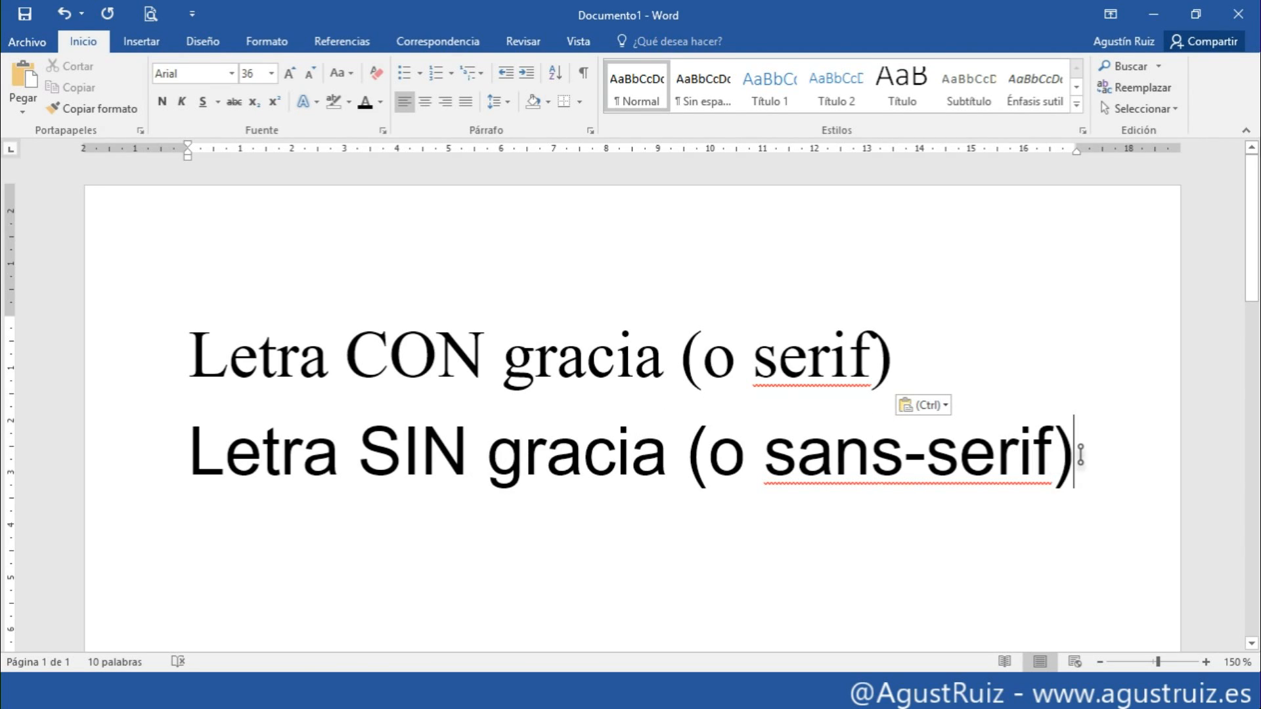
# - Select the serif line and the sans-serif line in turn to compare the two typeface styles
pyautogui.moveTo(187, 347); pyautogui.dragTo(872, 354)
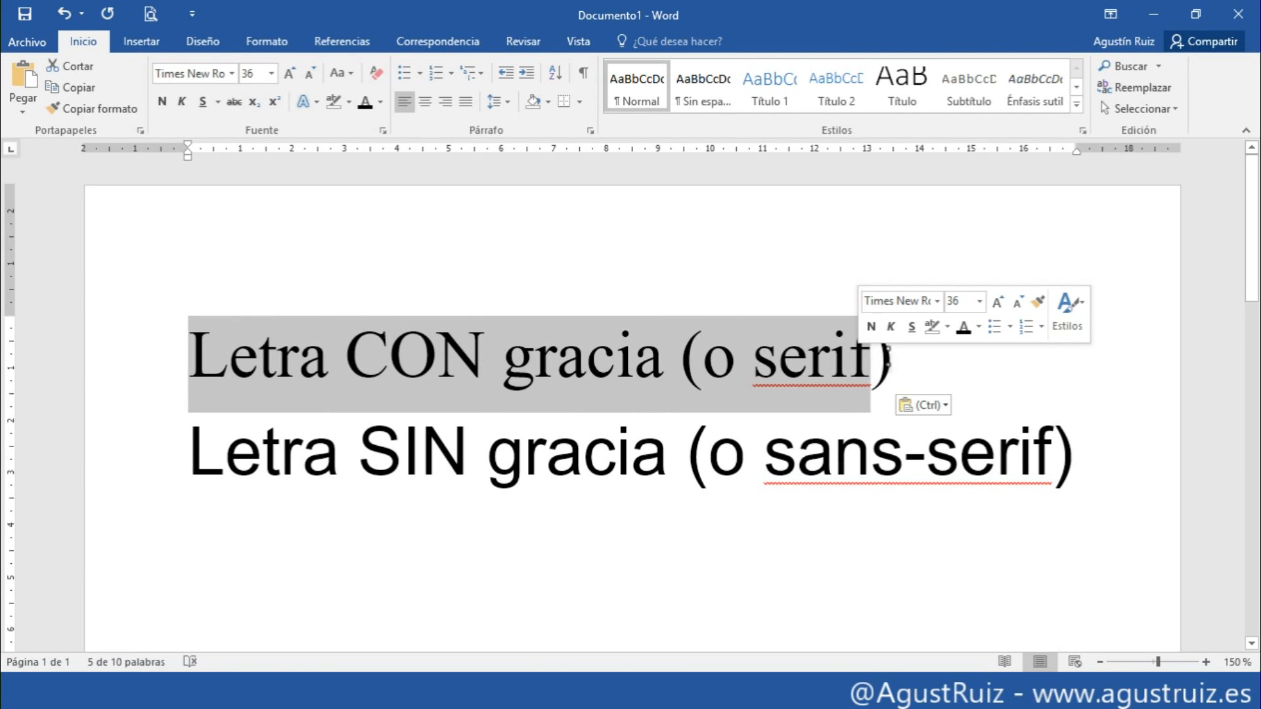
pyautogui.click(896, 360)
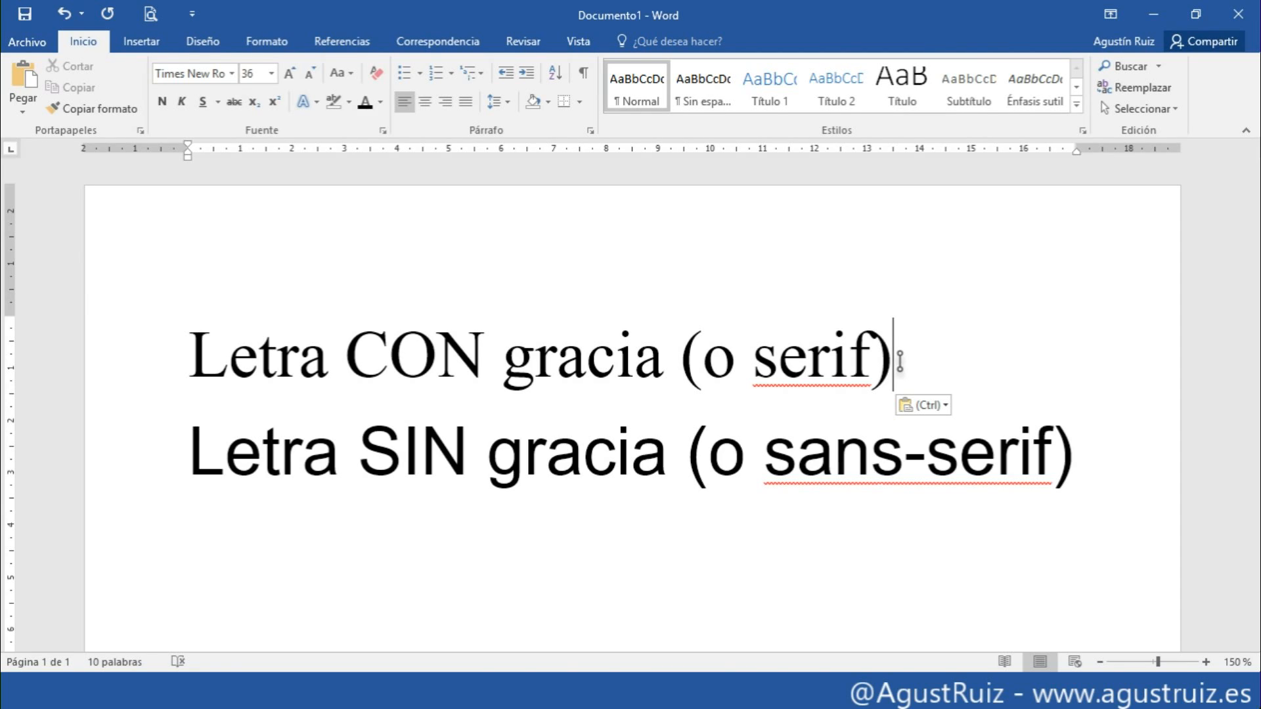
pyautogui.click(1064, 453)
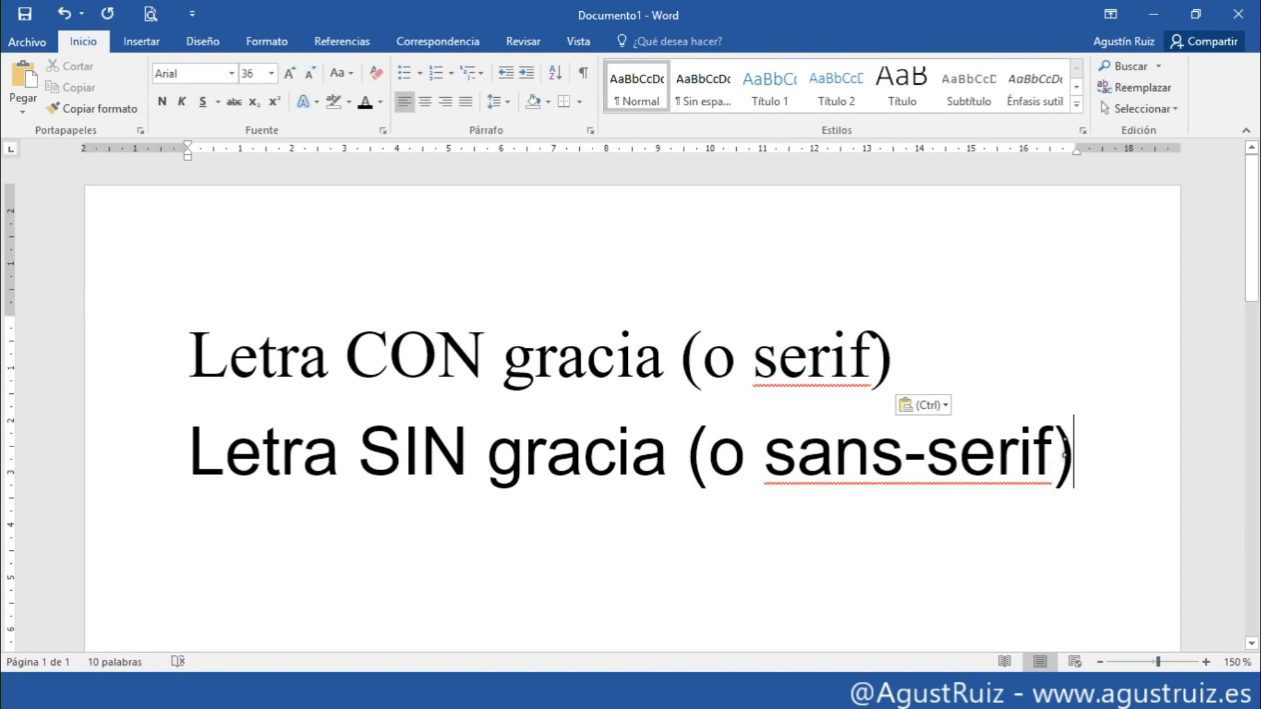
pyautogui.click(187, 458)
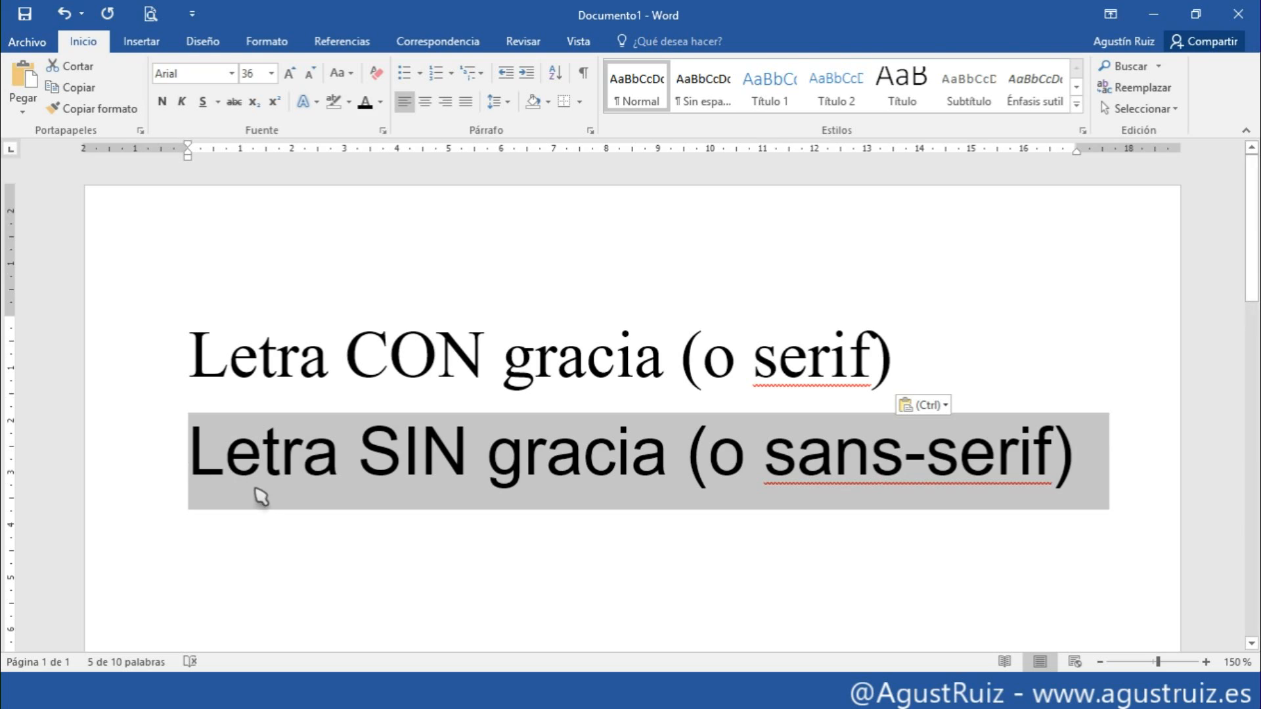
pyautogui.click(401, 474)
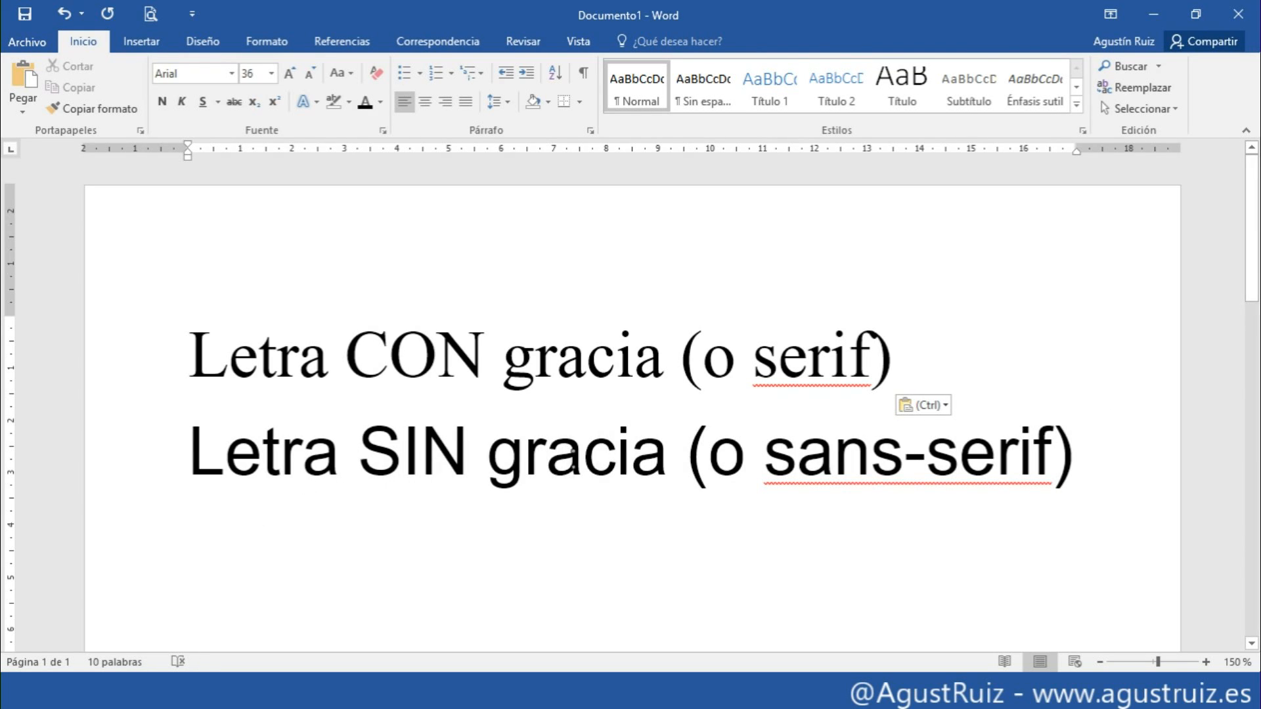